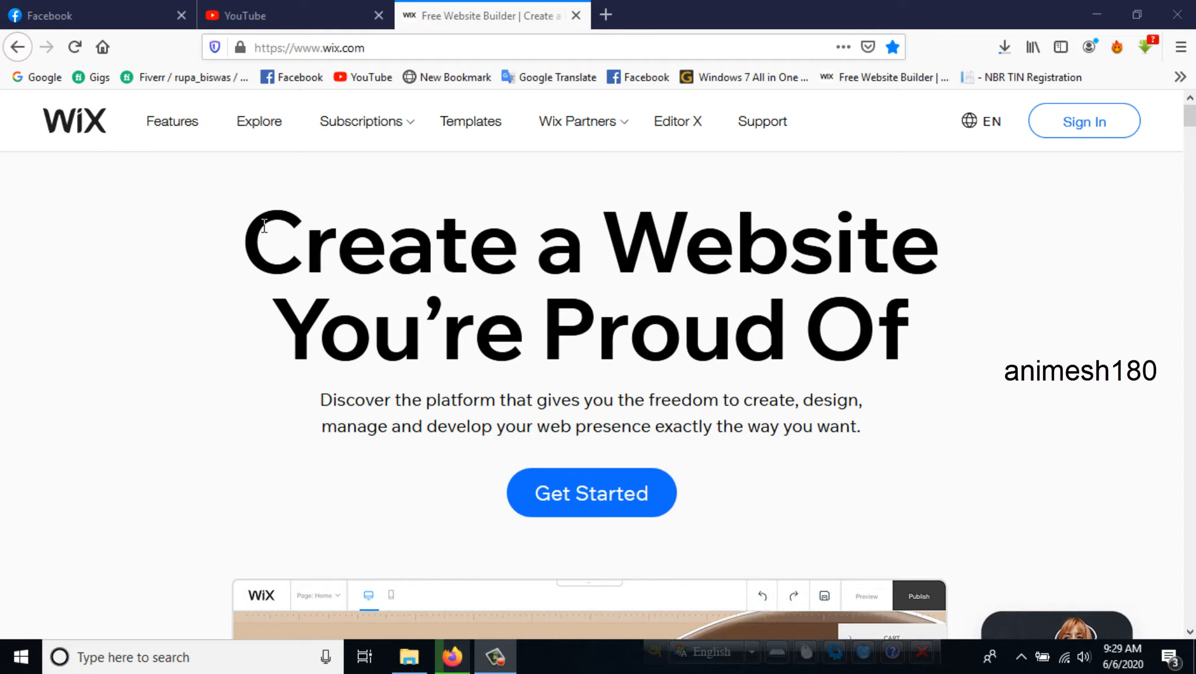
- Get started with creating a website from the Wix home page to open the login form
drag(236, 250, 963, 266)
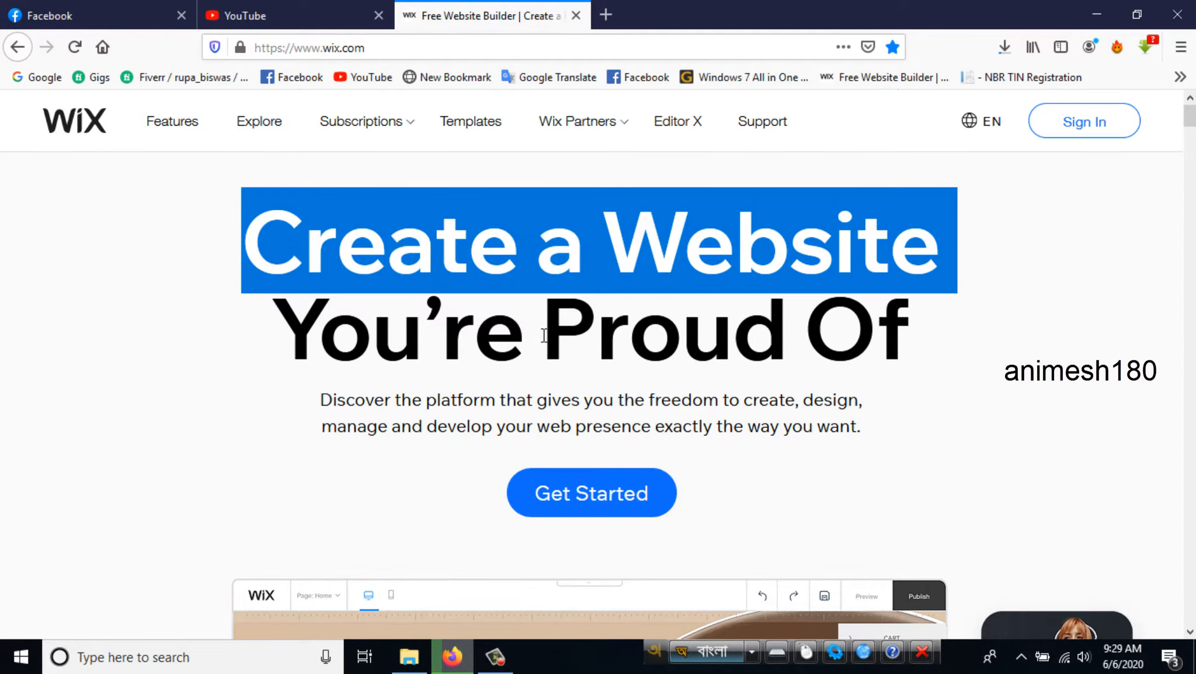
click(543, 335)
click(610, 505)
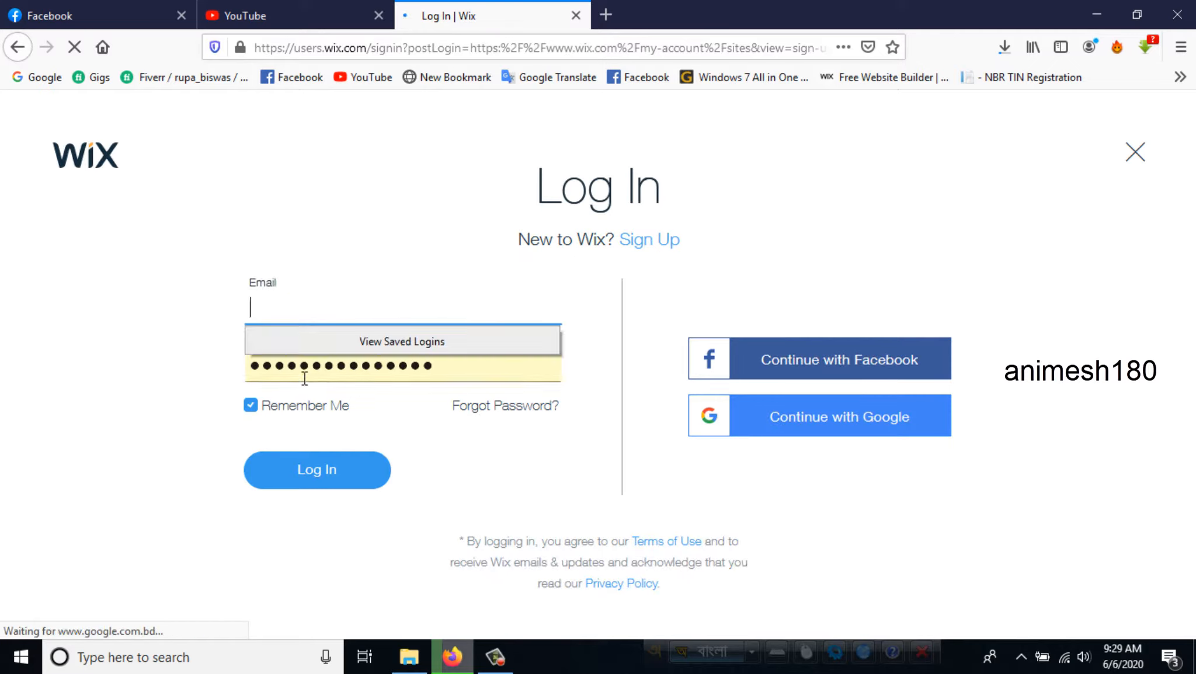
- Fill in the account's e-mail address on the login form
click(385, 373)
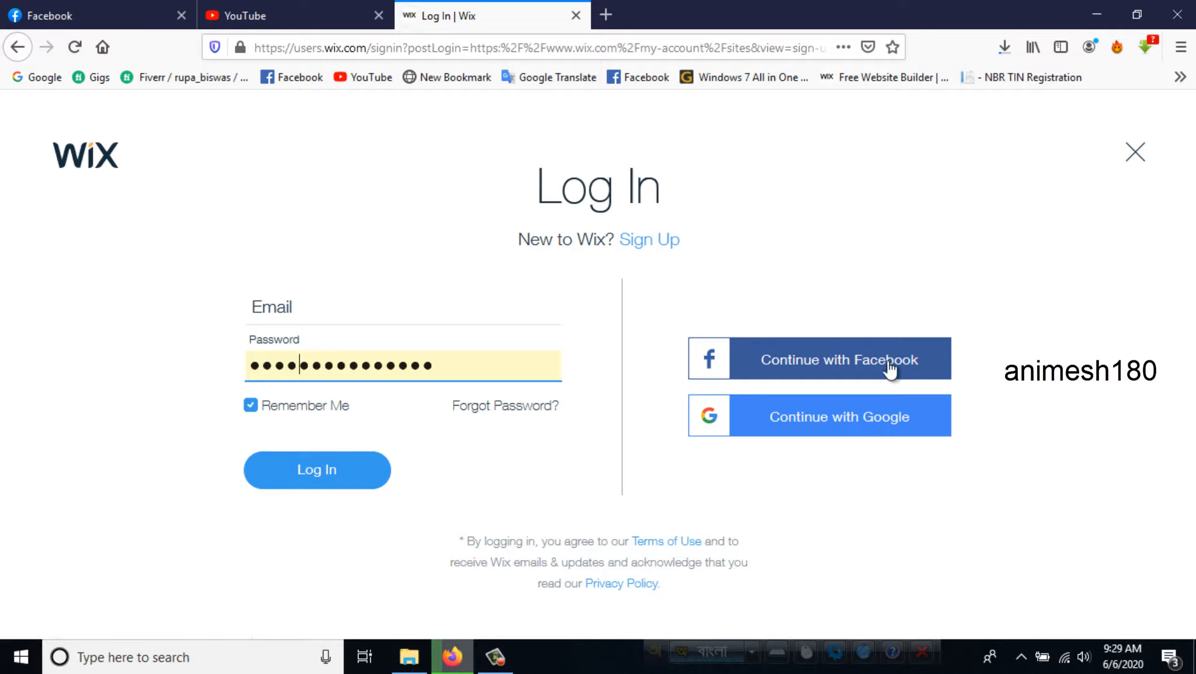
click(334, 311)
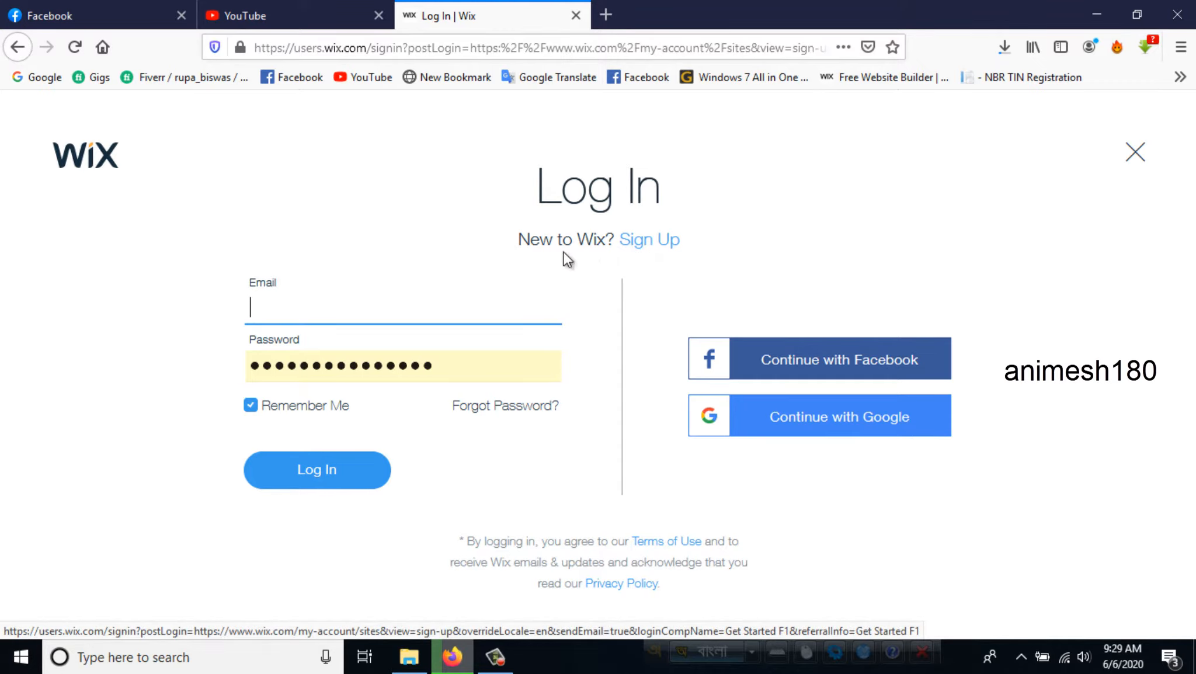
click(413, 308)
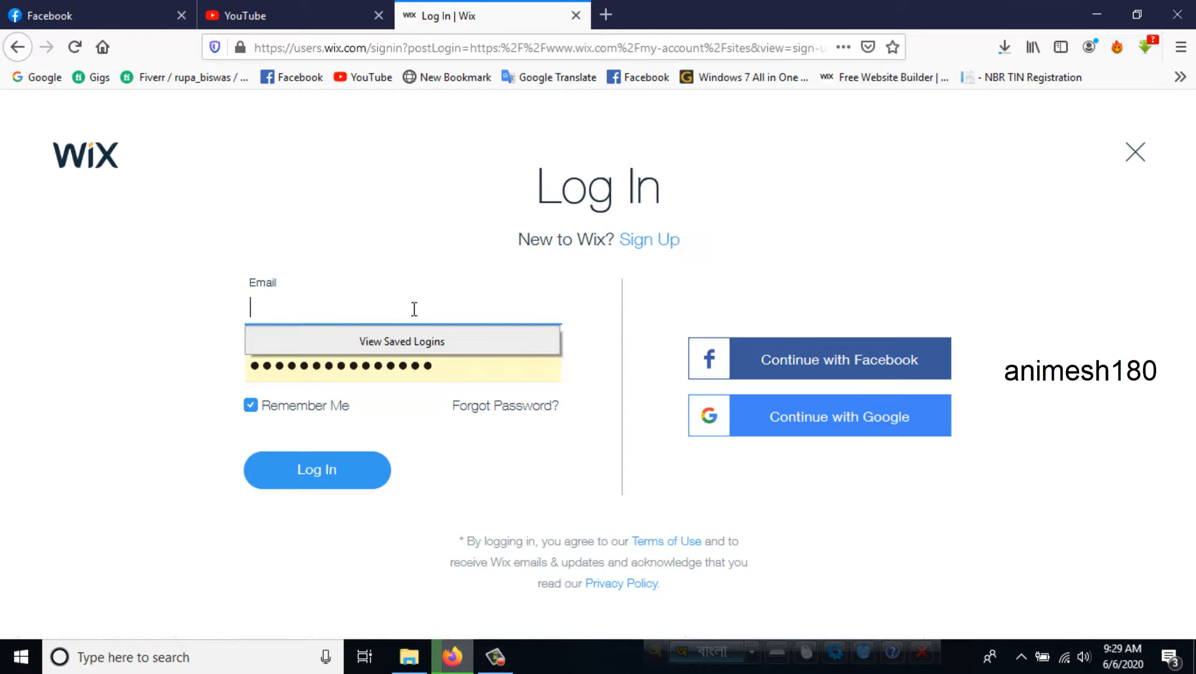
key(F12)
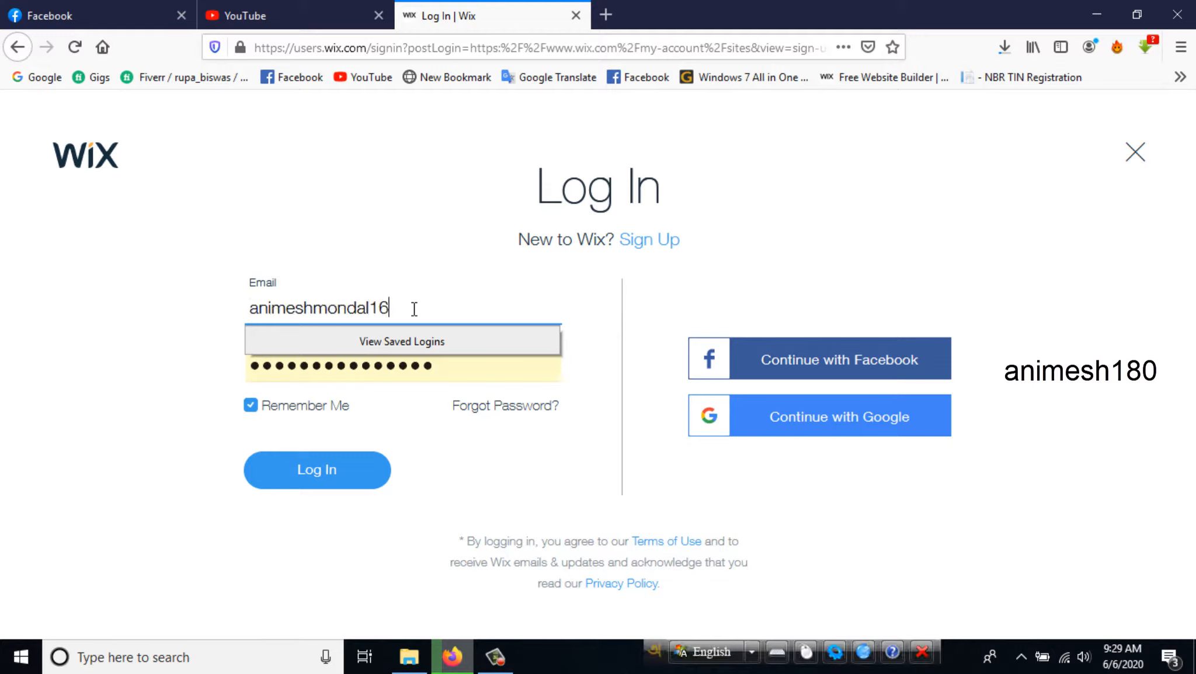
text(m)
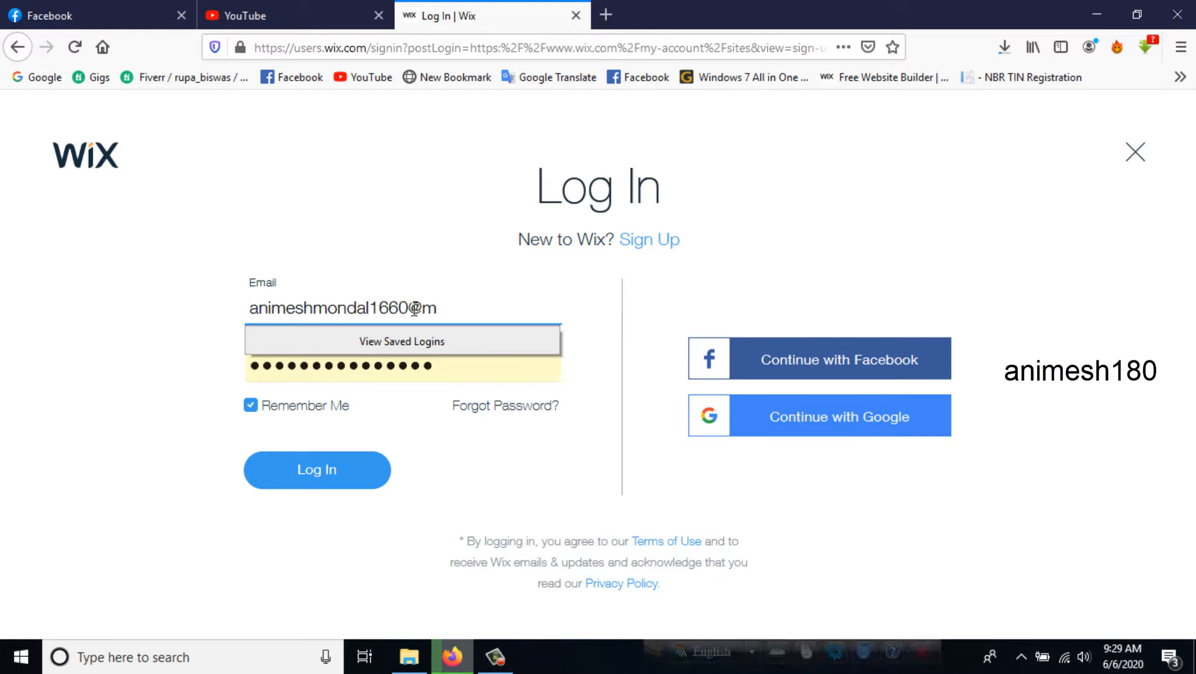
text(ail.com)
click(406, 364)
text(ai)
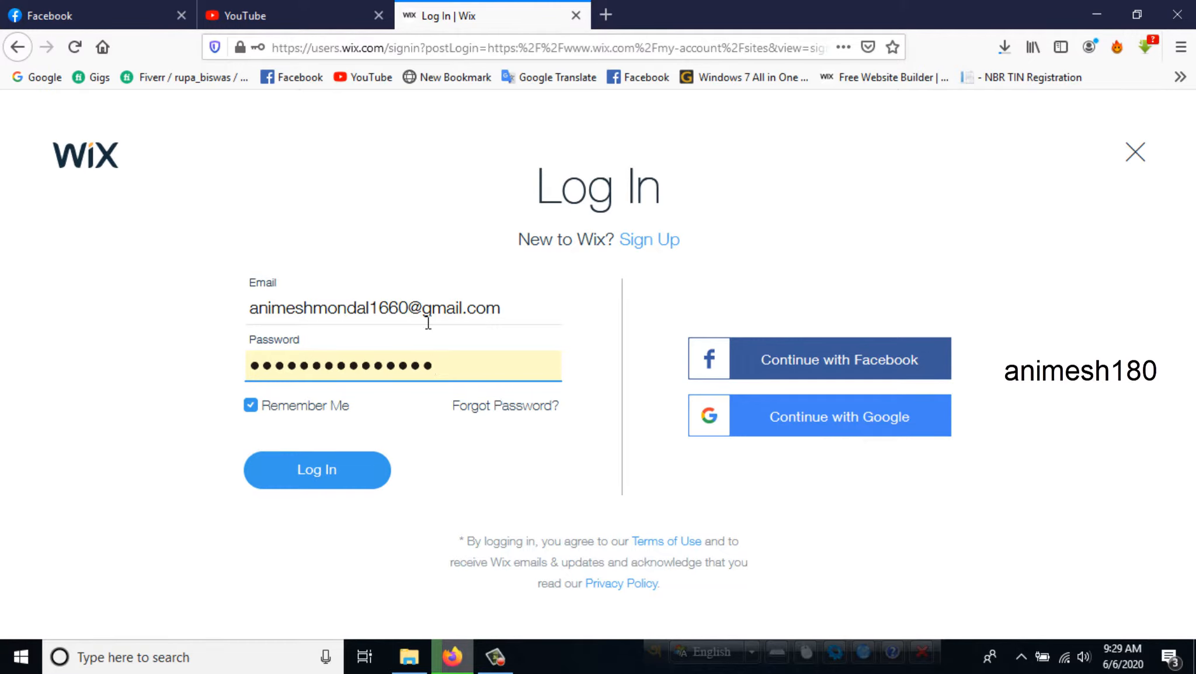
- Log in to the account by continuing with Google and look over the My Sites page
click(849, 415)
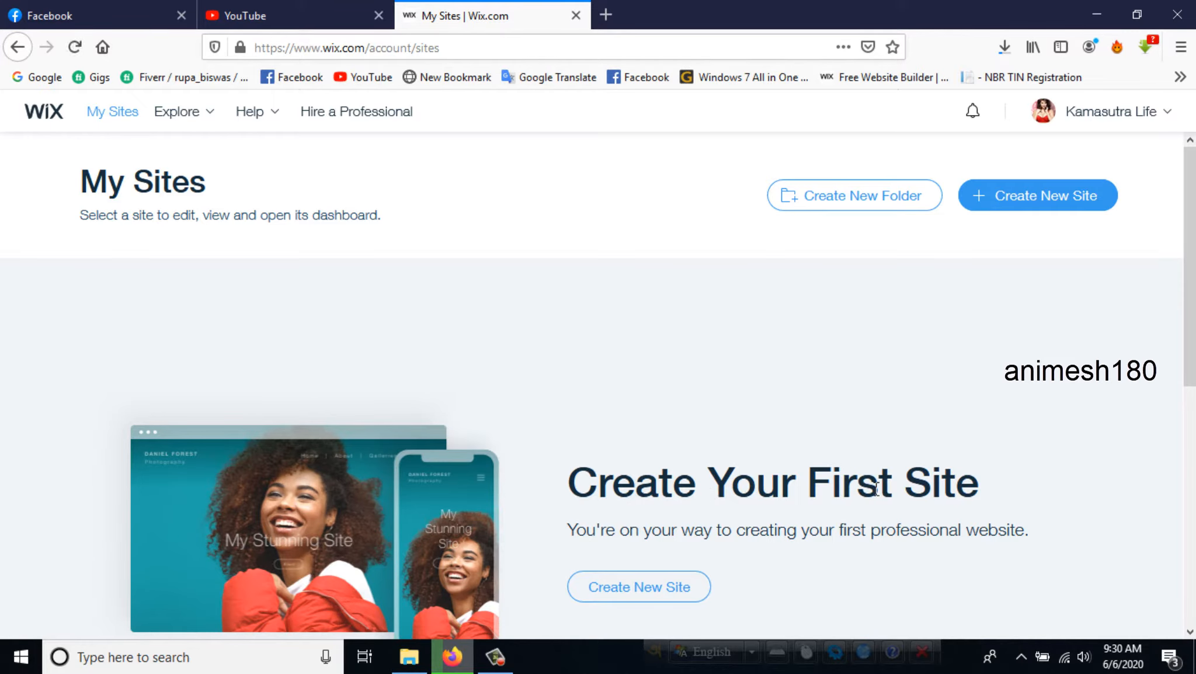
scroll(255, 413, down, 6)
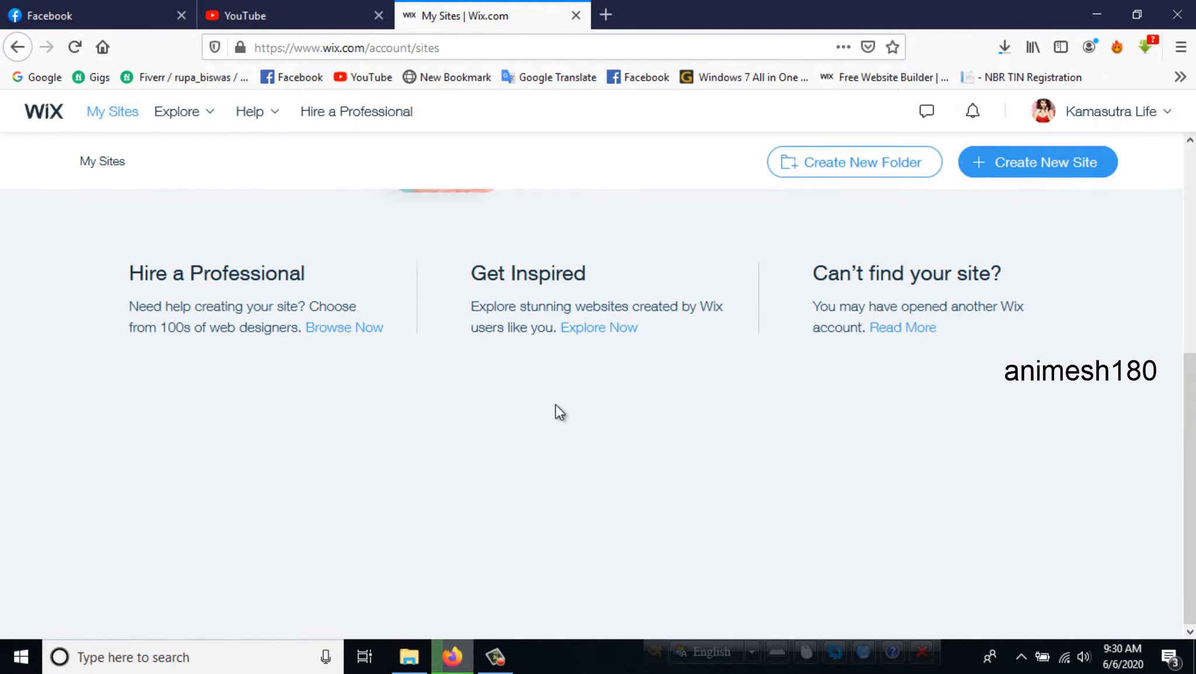
scroll(553, 403, up, 6)
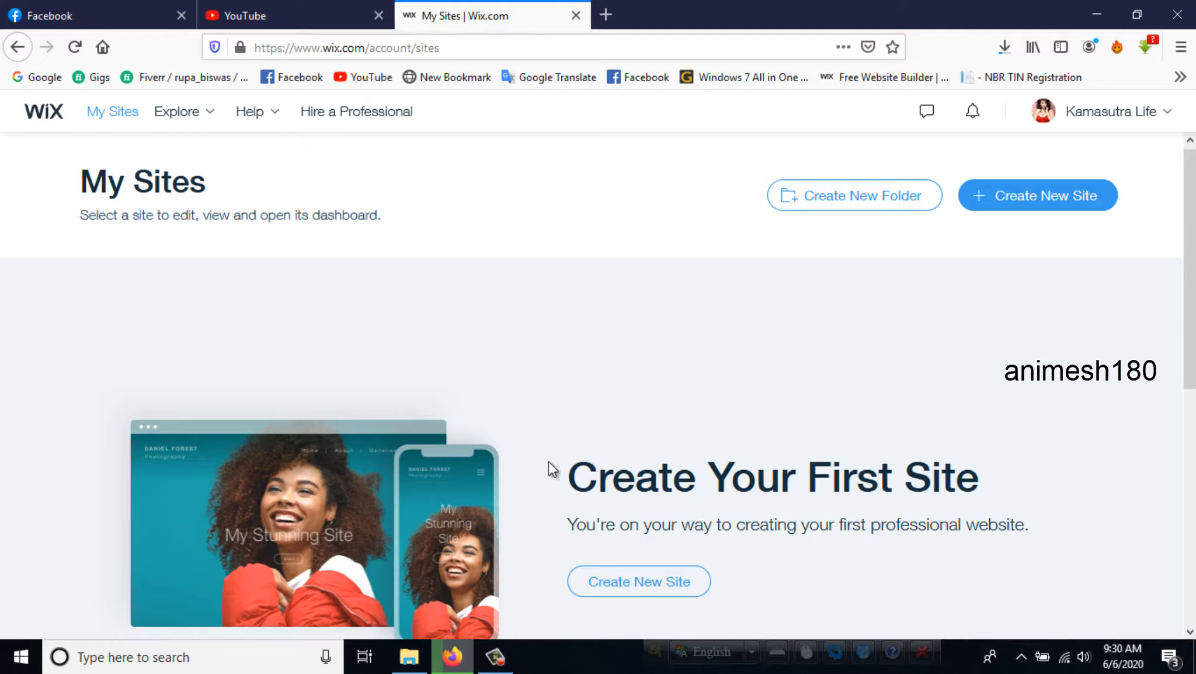
- Create a new site of the Designer kind, choosing to start from a template with the Editor
click(618, 585)
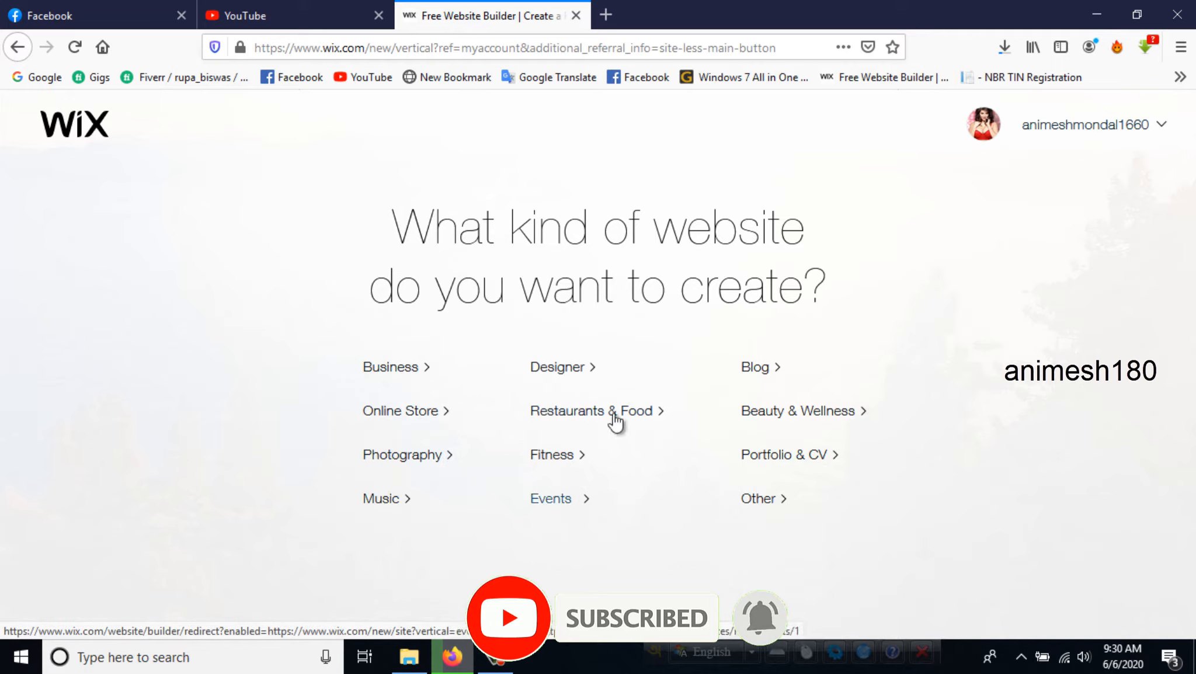
click(563, 374)
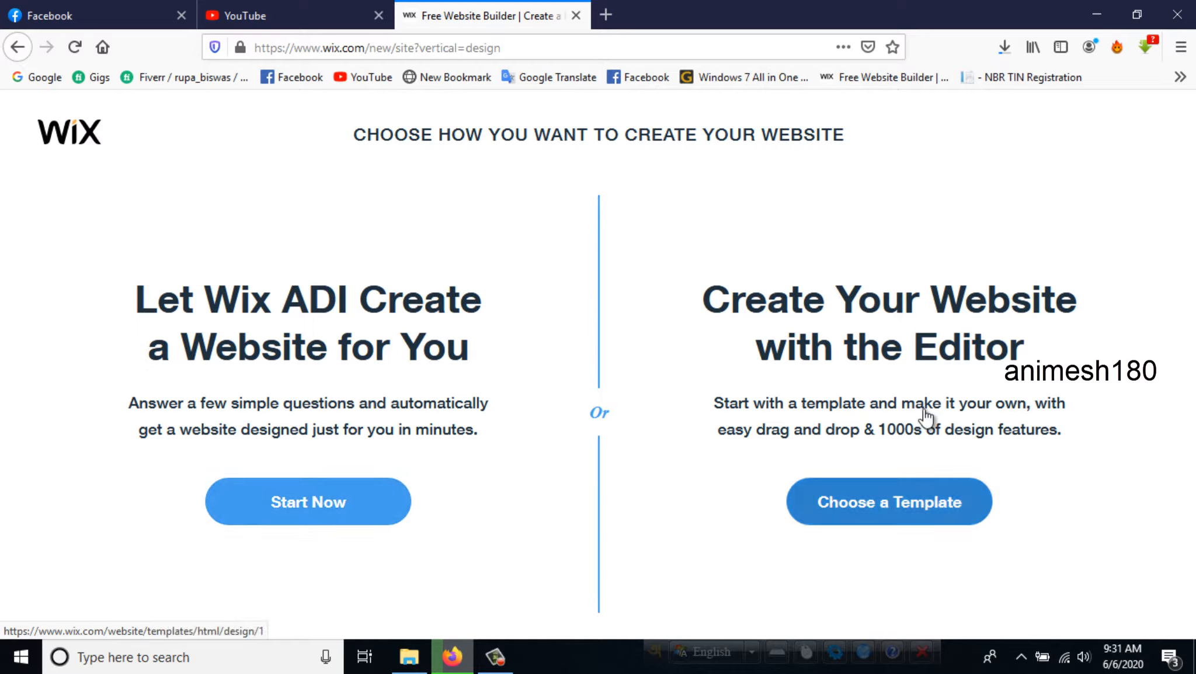
click(864, 508)
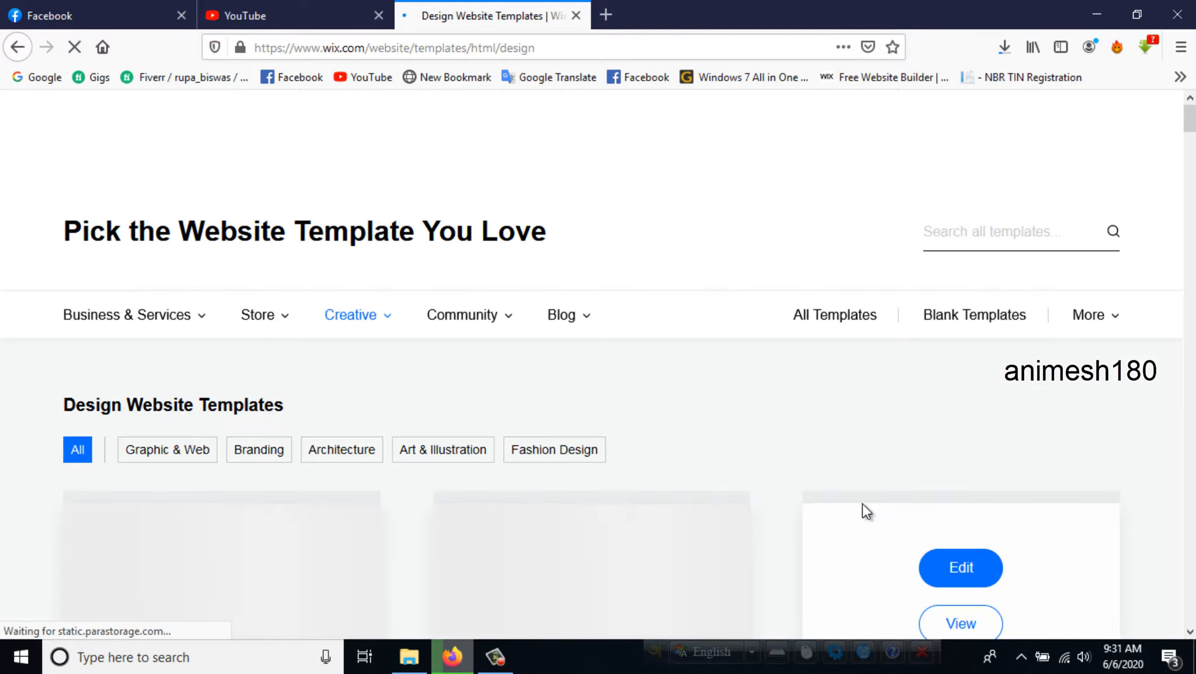
- Examine the design website templates on pages 1 to 3 of the gallery
scroll(341, 354, down, 5)
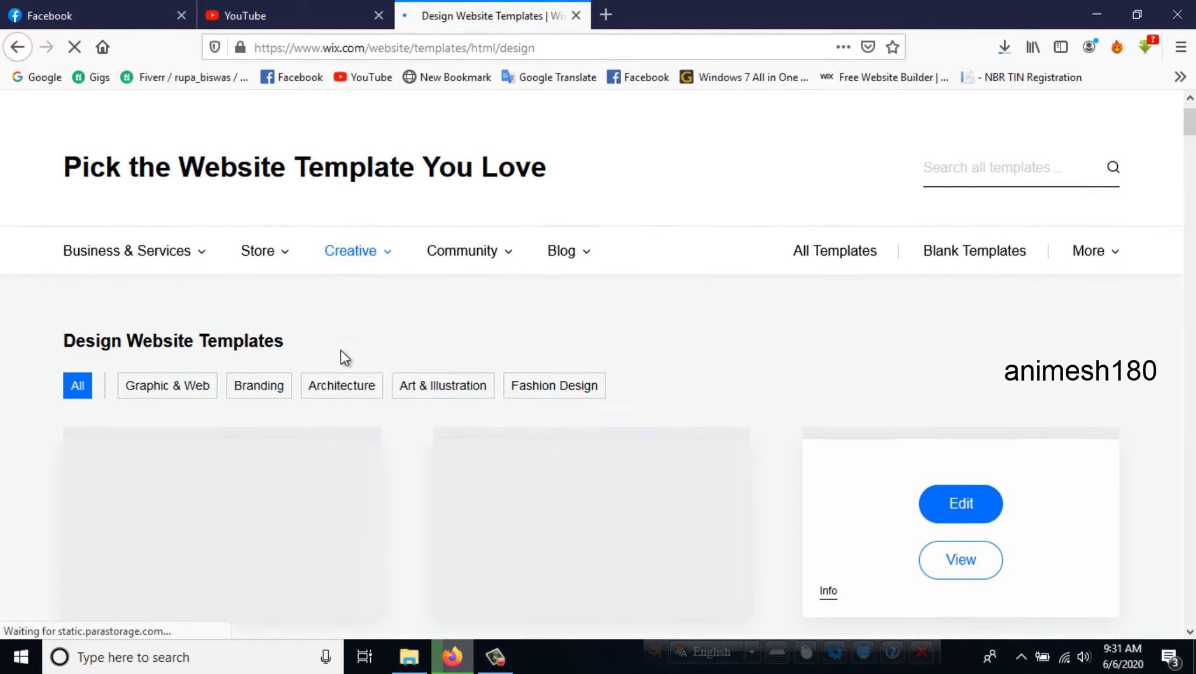
scroll(346, 350, up, 5)
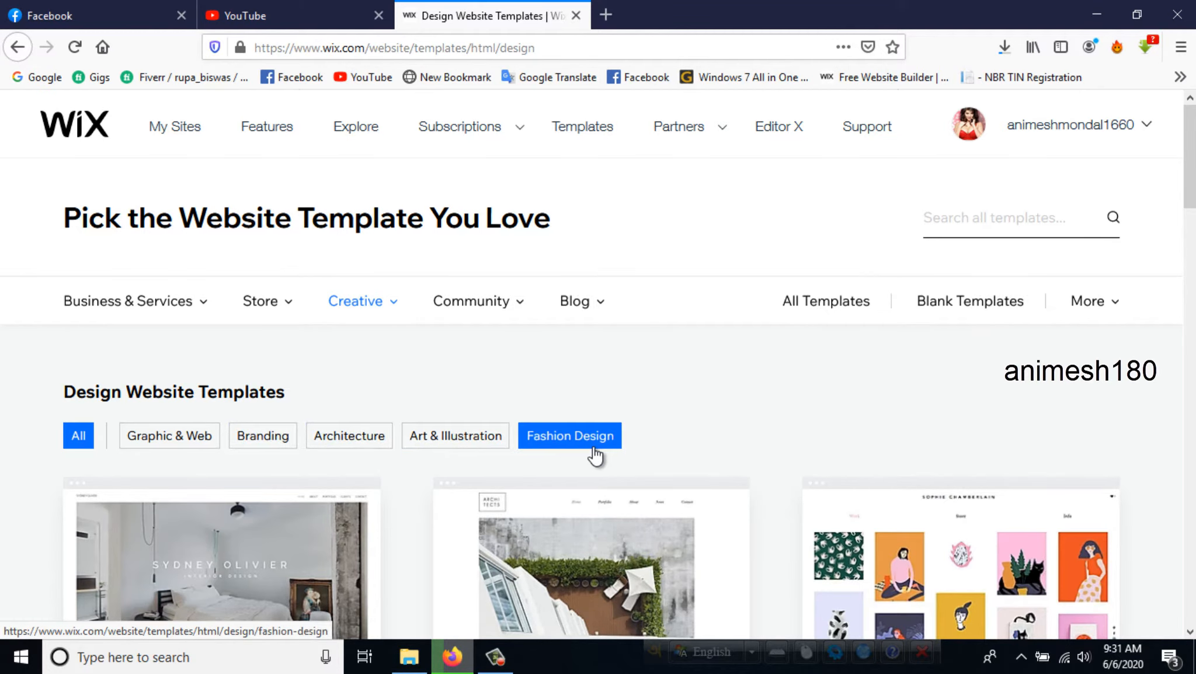
scroll(1109, 470, down, 5)
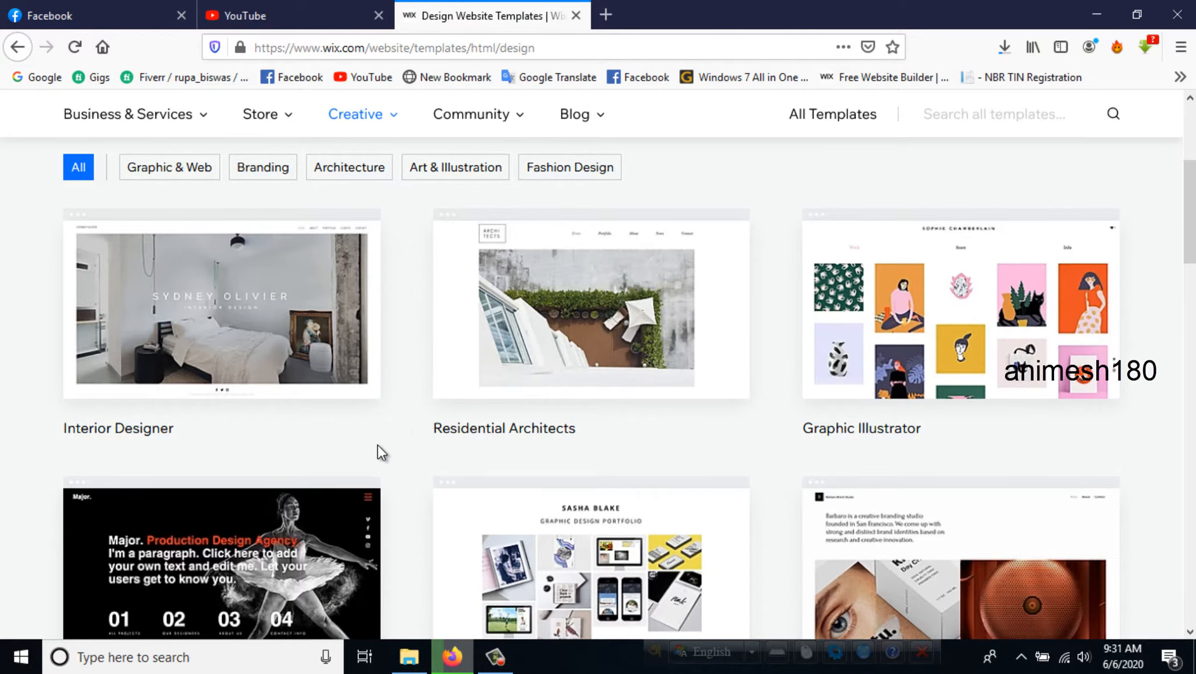
scroll(396, 442, down, 5)
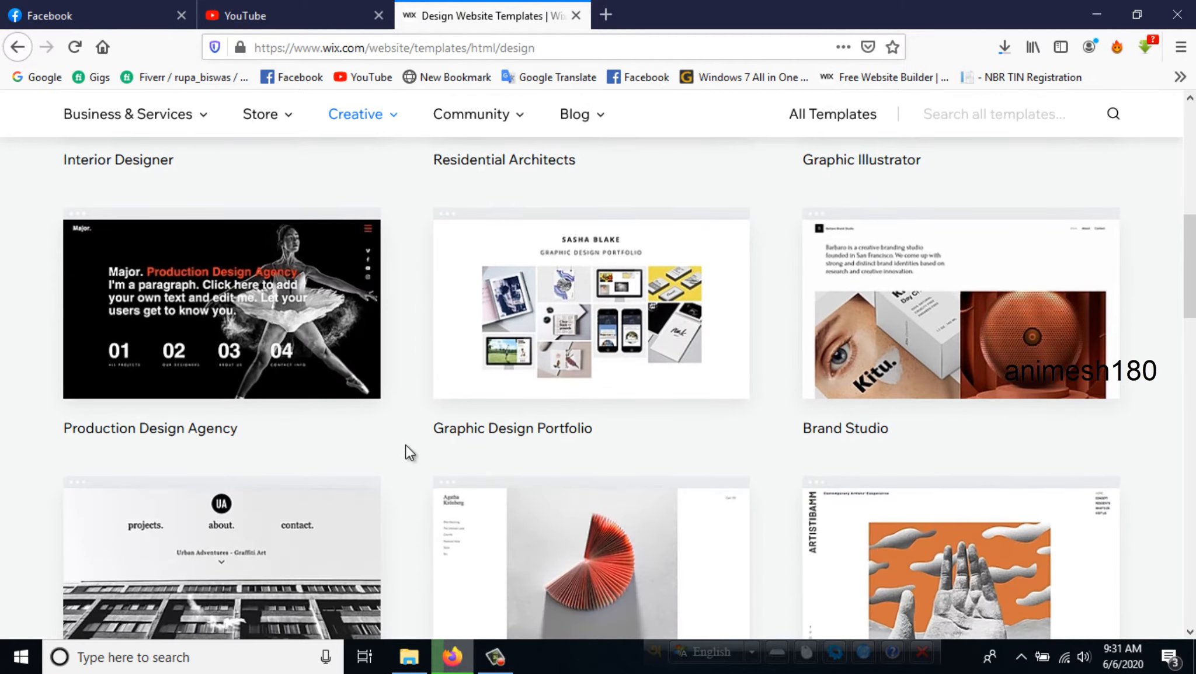
scroll(419, 452, down, 5)
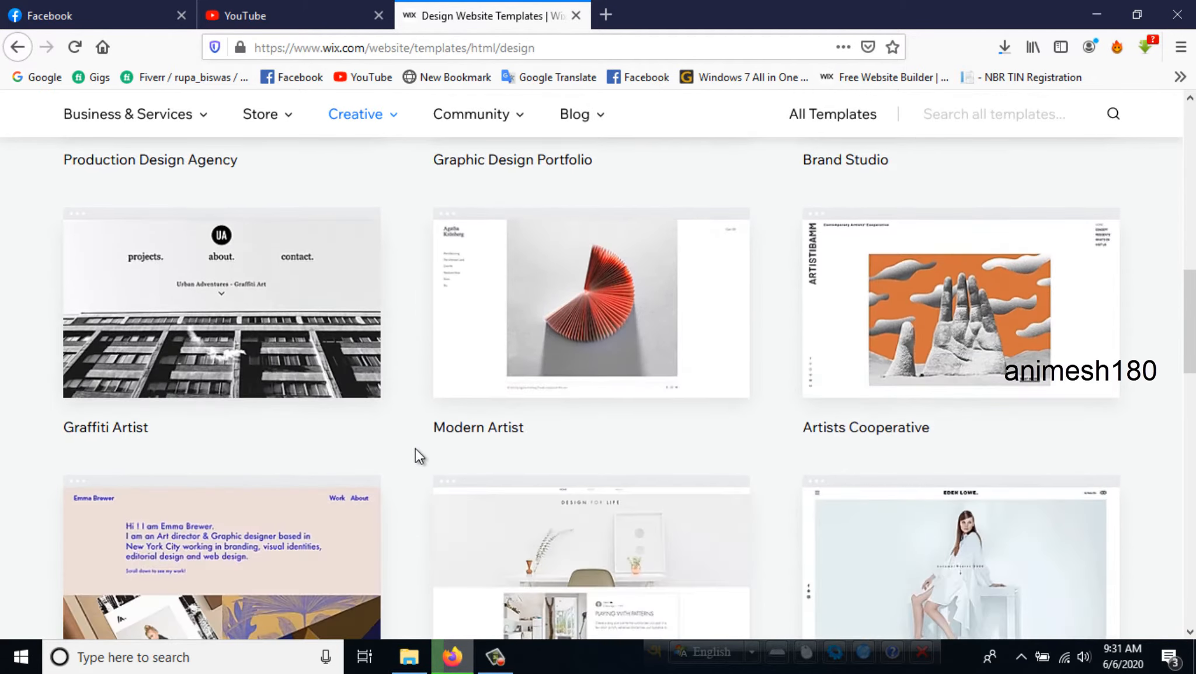
scroll(408, 490, down, 5)
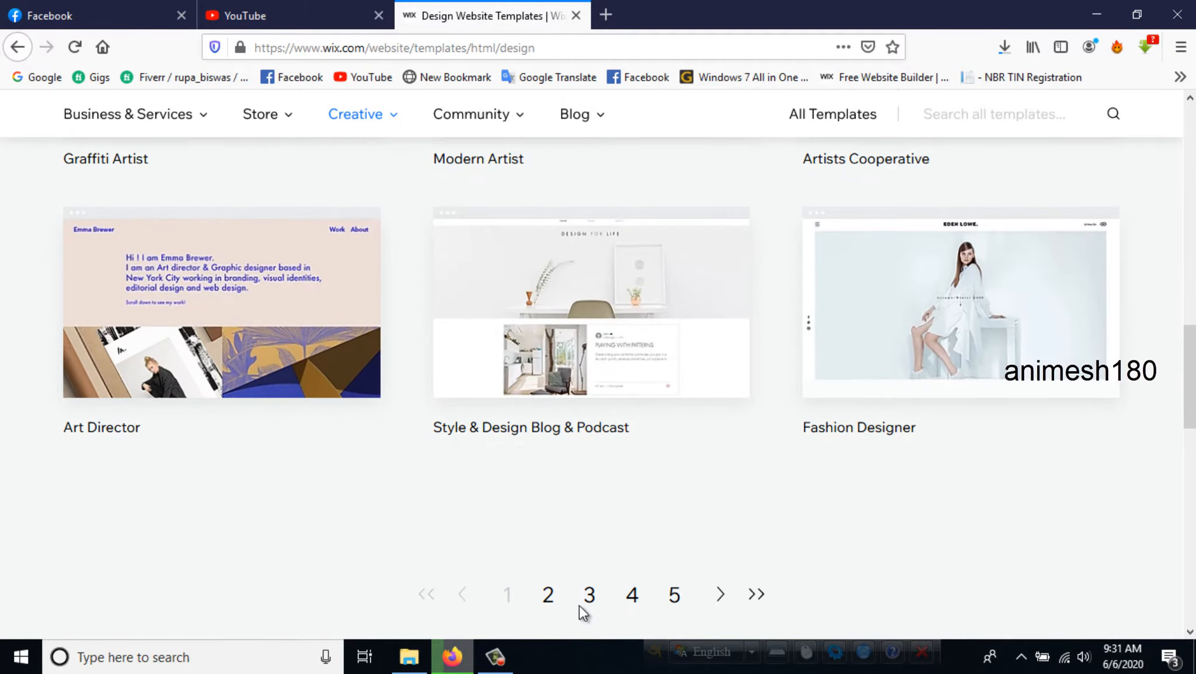
click(550, 598)
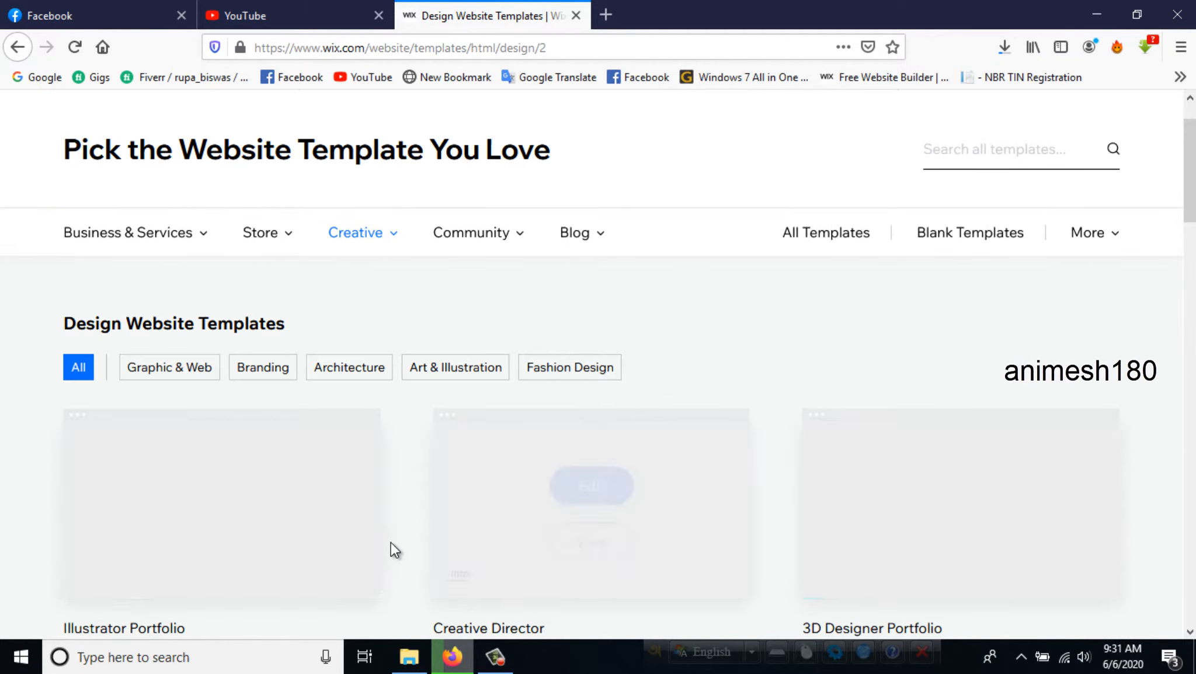
scroll(711, 515, down, 5)
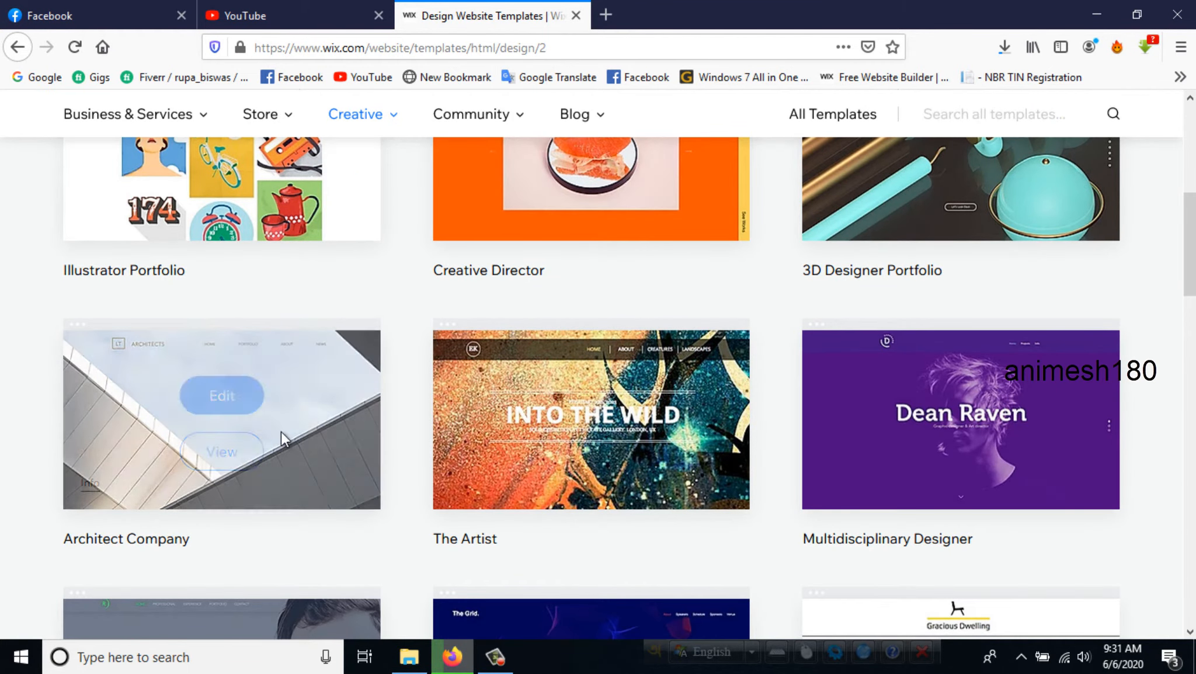
scroll(6, 389, down, 4)
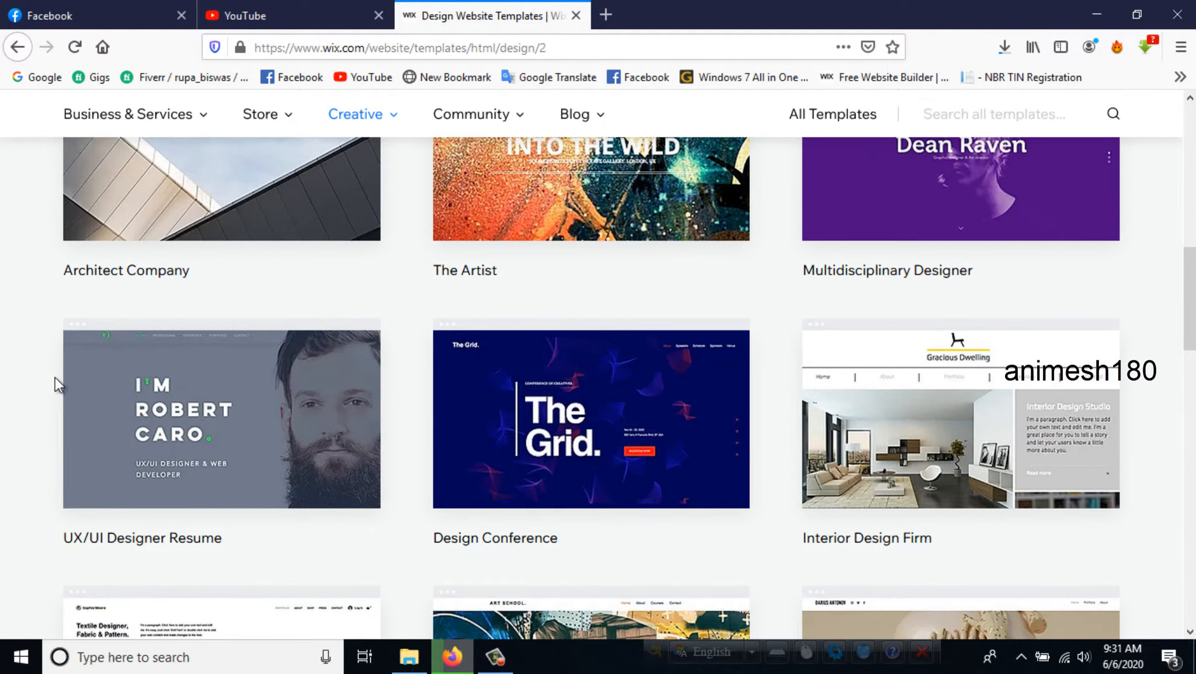
scroll(8, 406, down, 5)
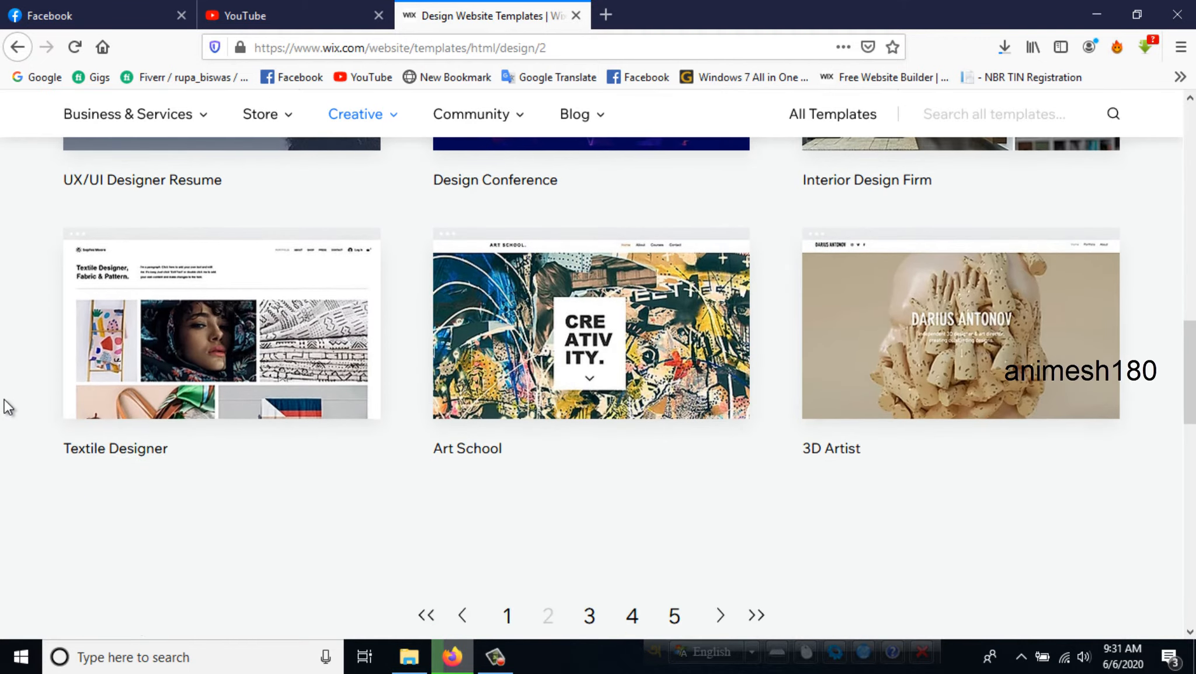
scroll(561, 387, down, 4)
click(589, 347)
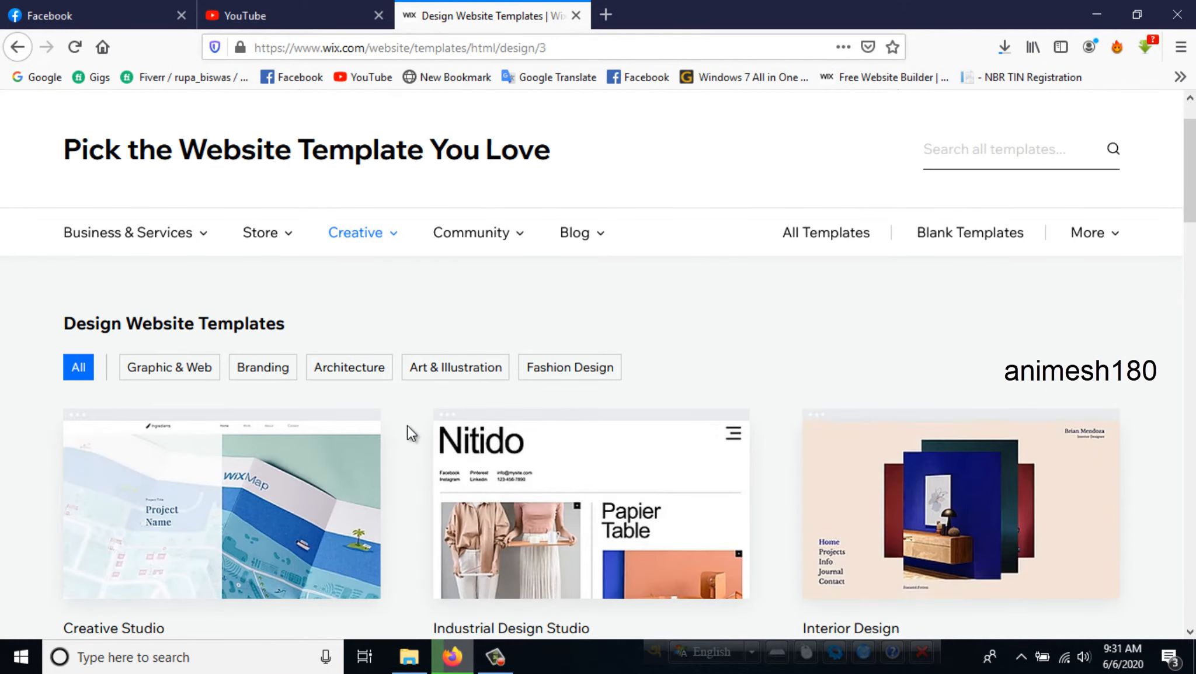
scroll(408, 425, down, 5)
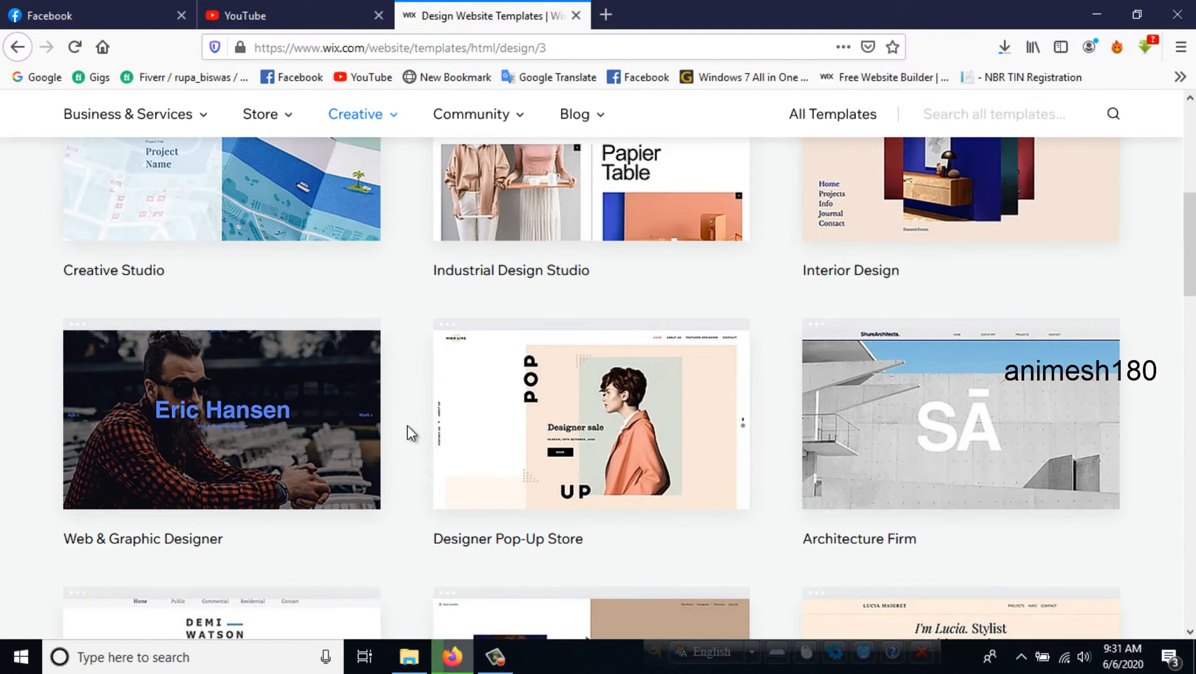
scroll(408, 425, down, 4)
scroll(409, 426, down, 3)
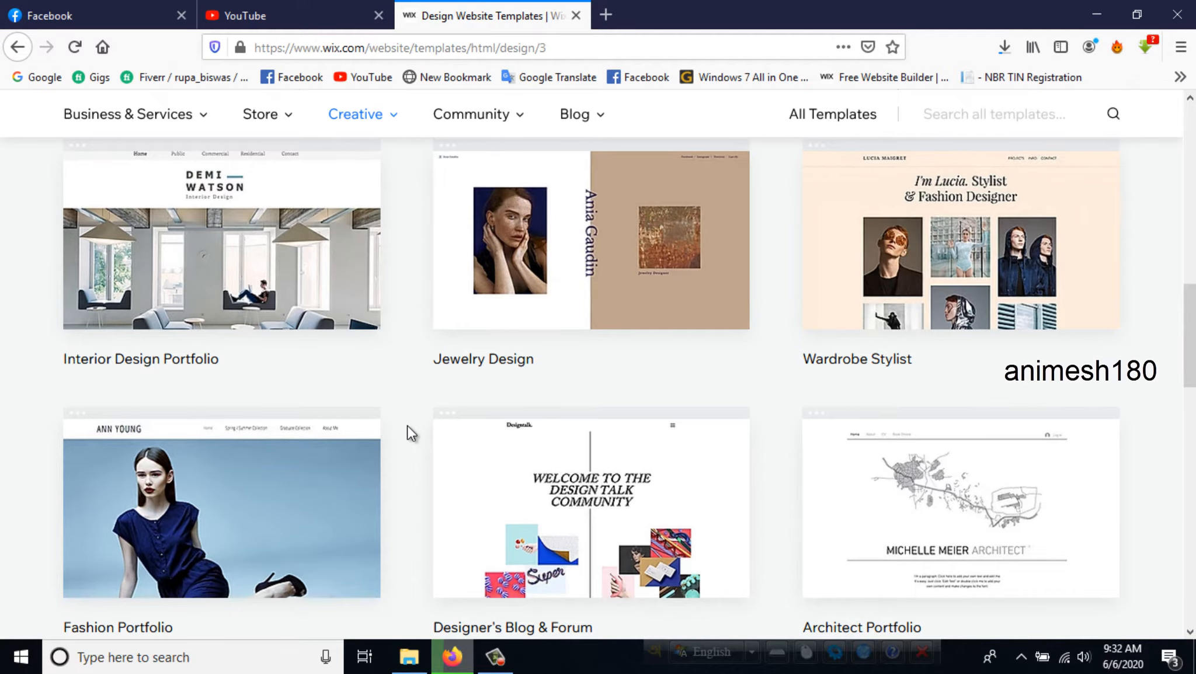
scroll(407, 433, down, 4)
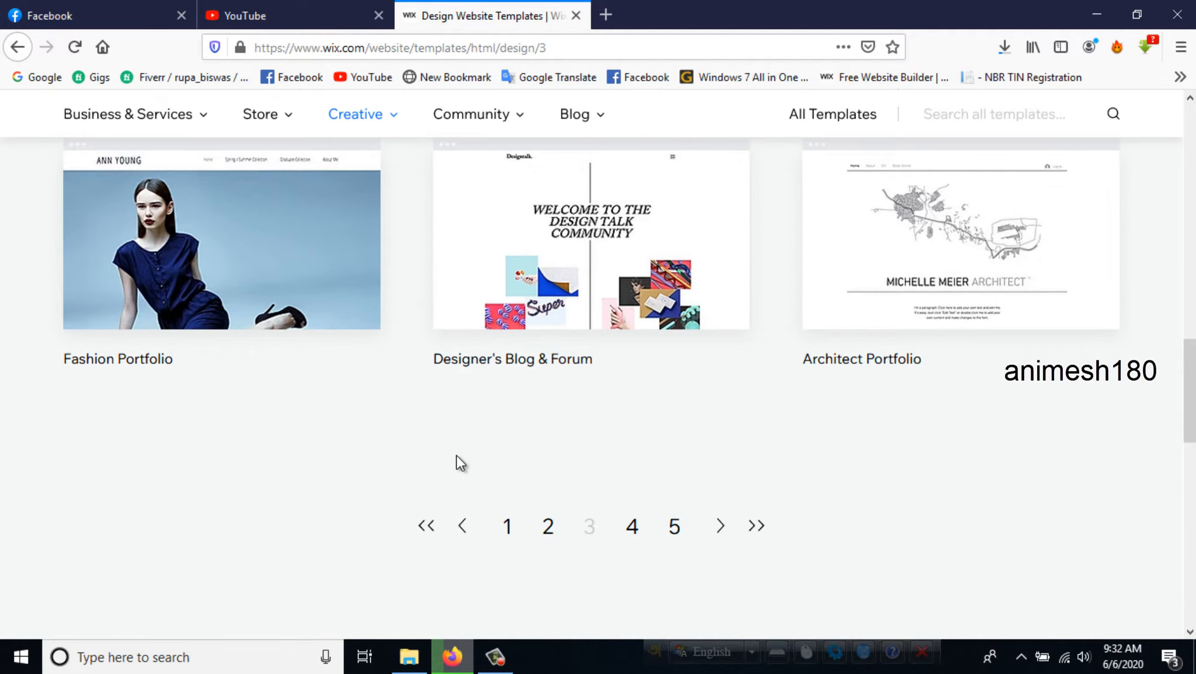
- Open the Web Portfolio template from page 4 of the design templates for editing and dismiss the video download overlay
click(632, 525)
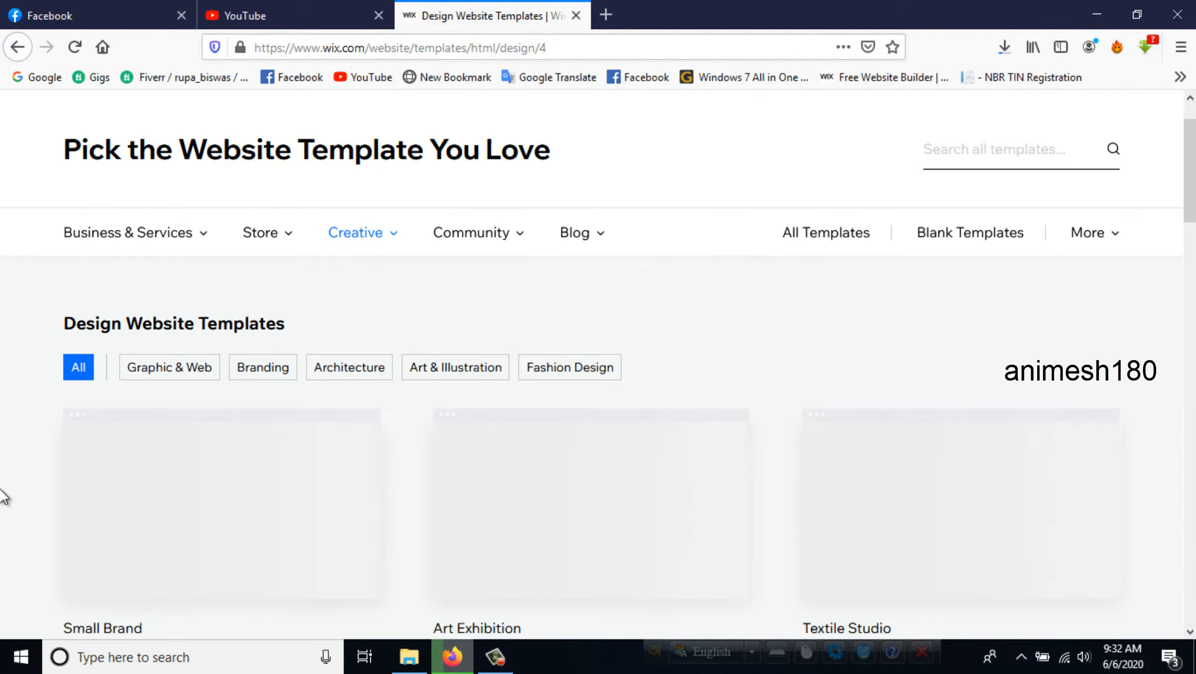
scroll(3, 497, down, 3)
scroll(5, 497, down, 5)
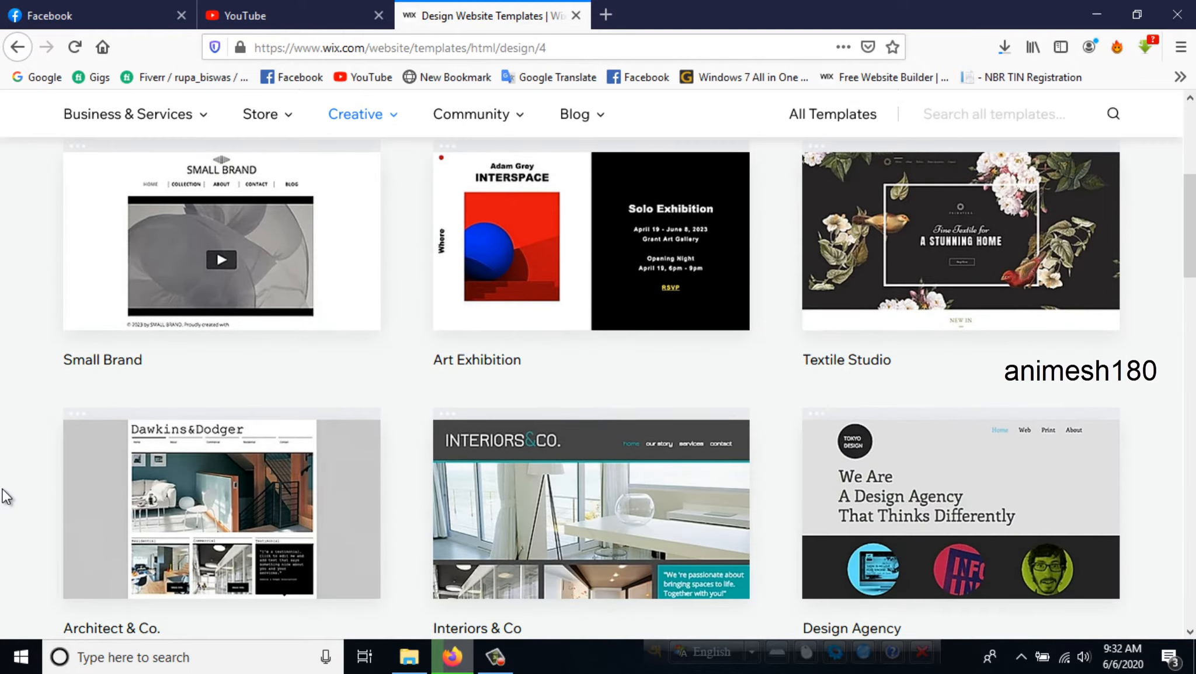
scroll(5, 490, down, 3)
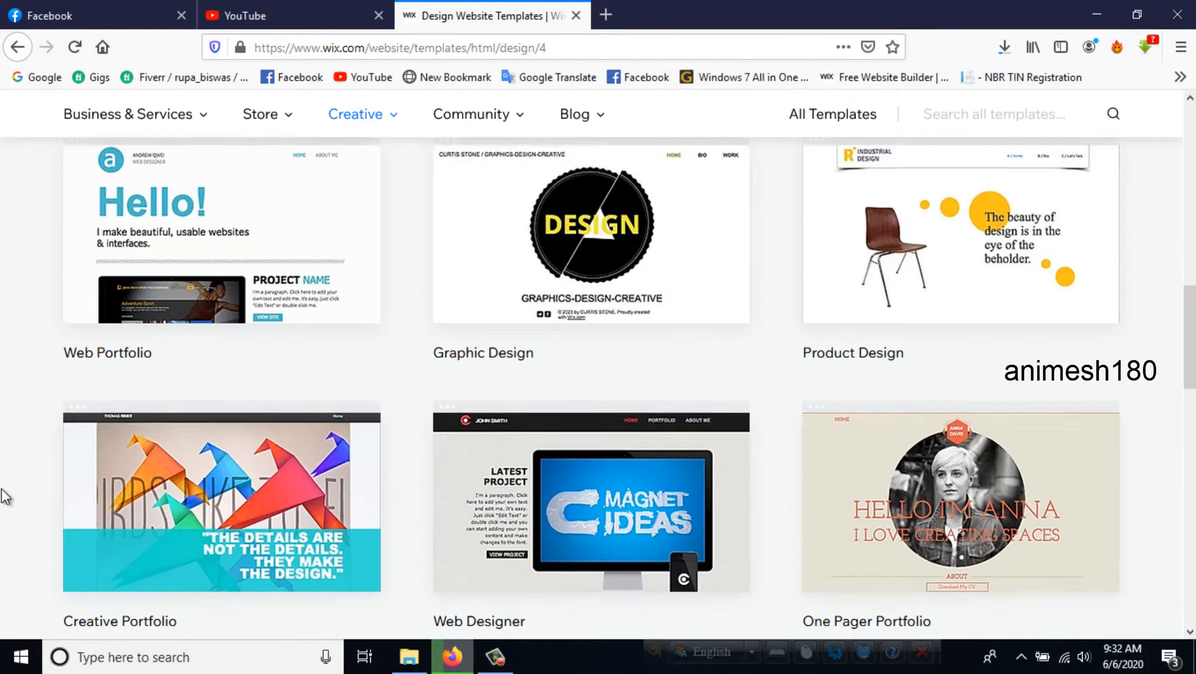
scroll(6, 490, down, 7)
scroll(67, 488, up, 8)
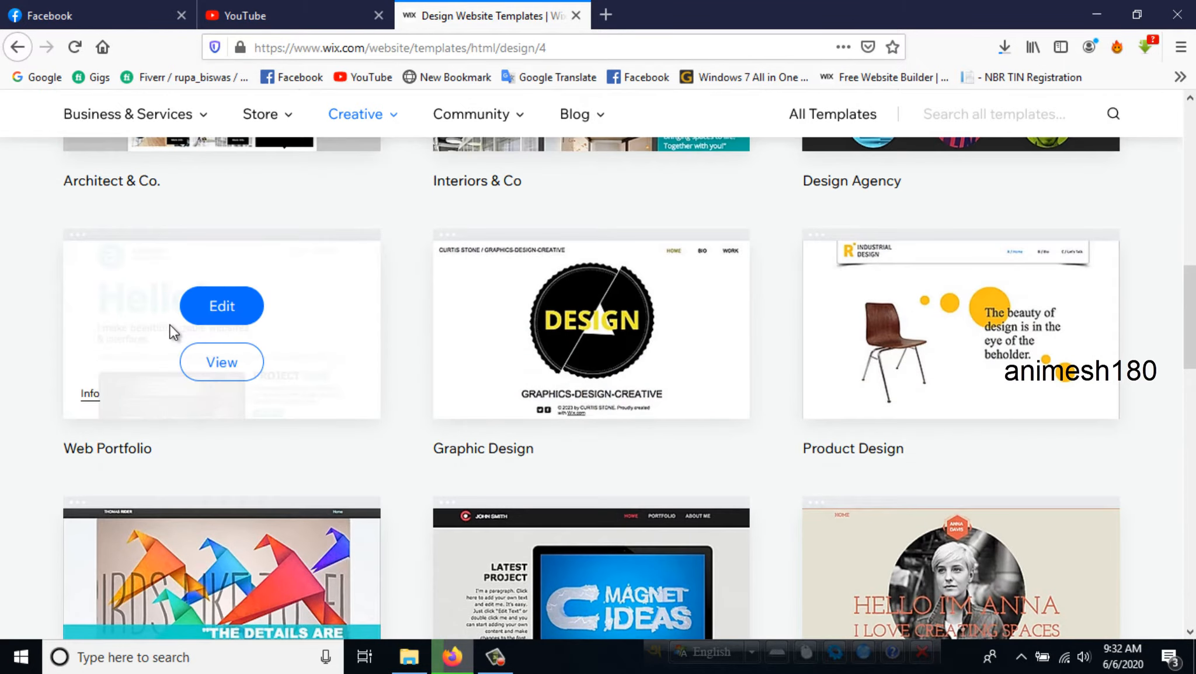
click(225, 316)
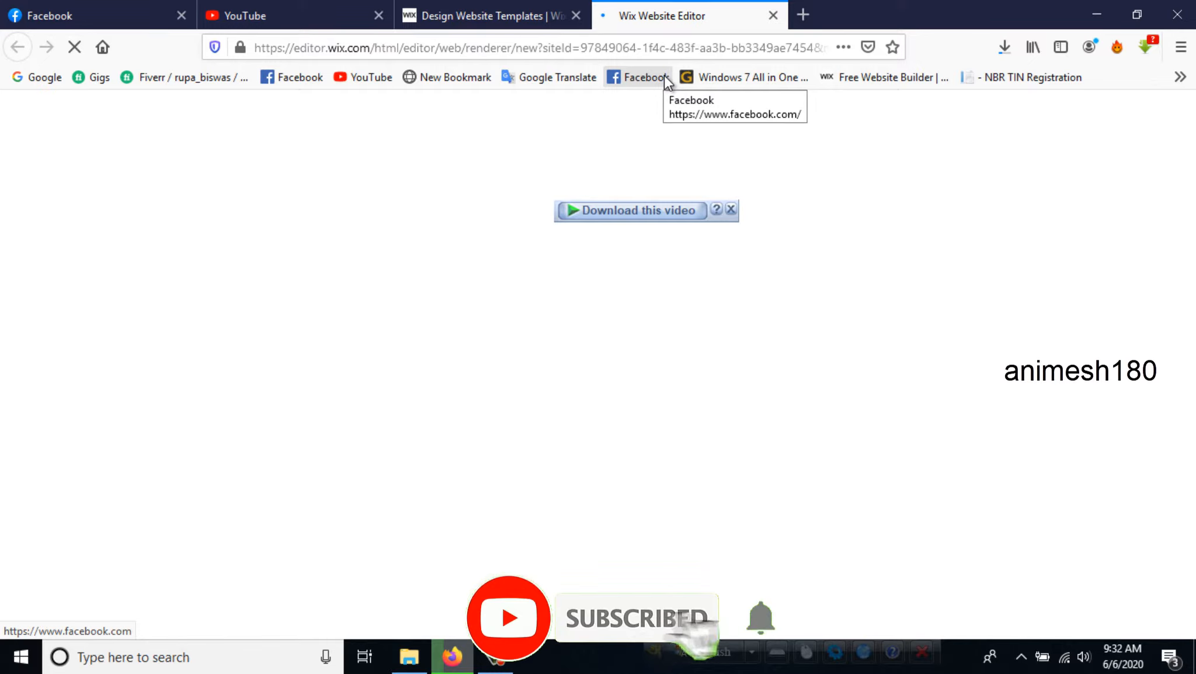
click(731, 208)
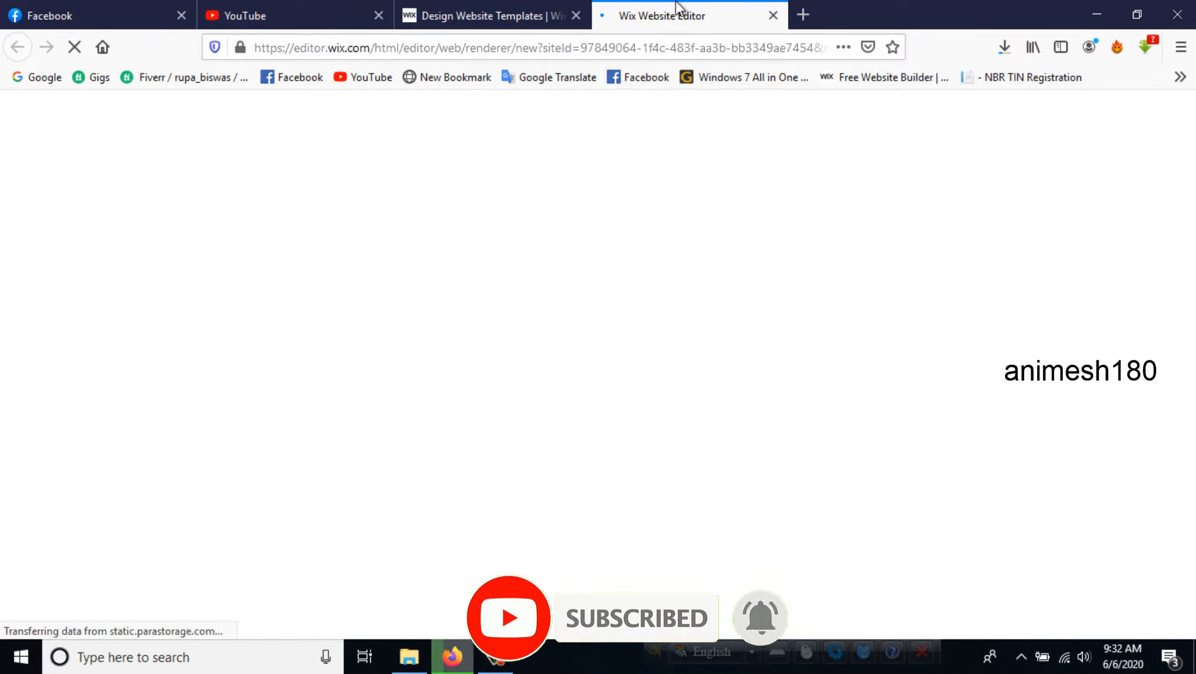
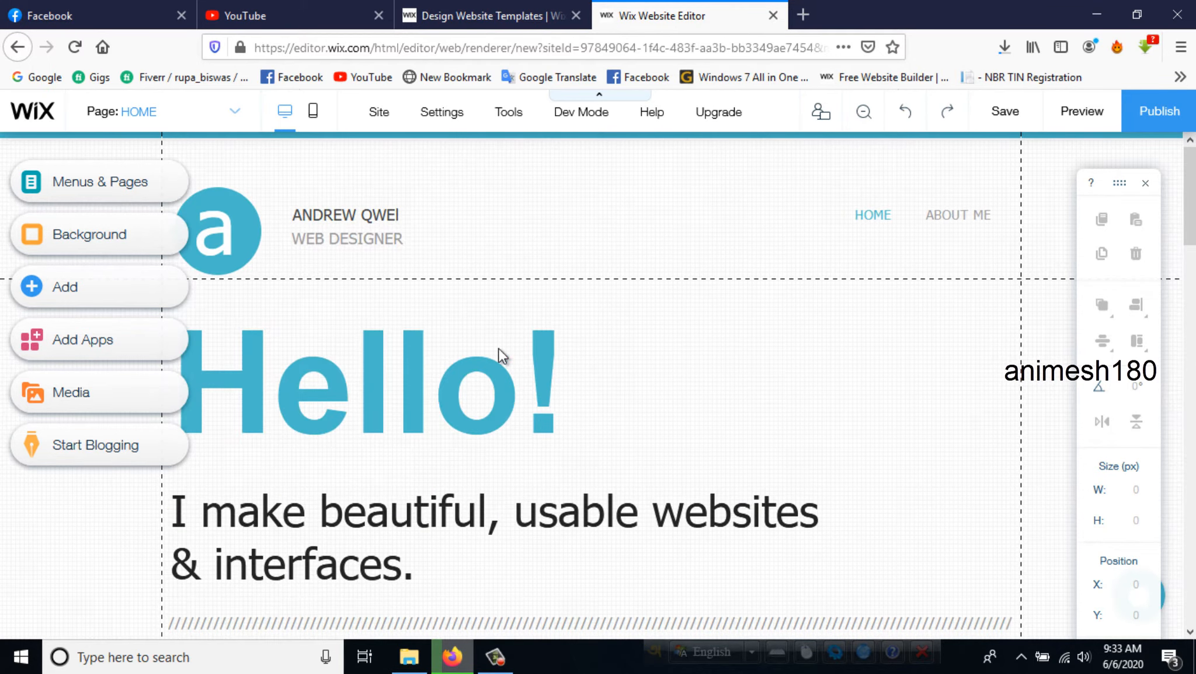
- Replace the placeholder name in the header beside the logo with the site owner's full name
click(321, 219)
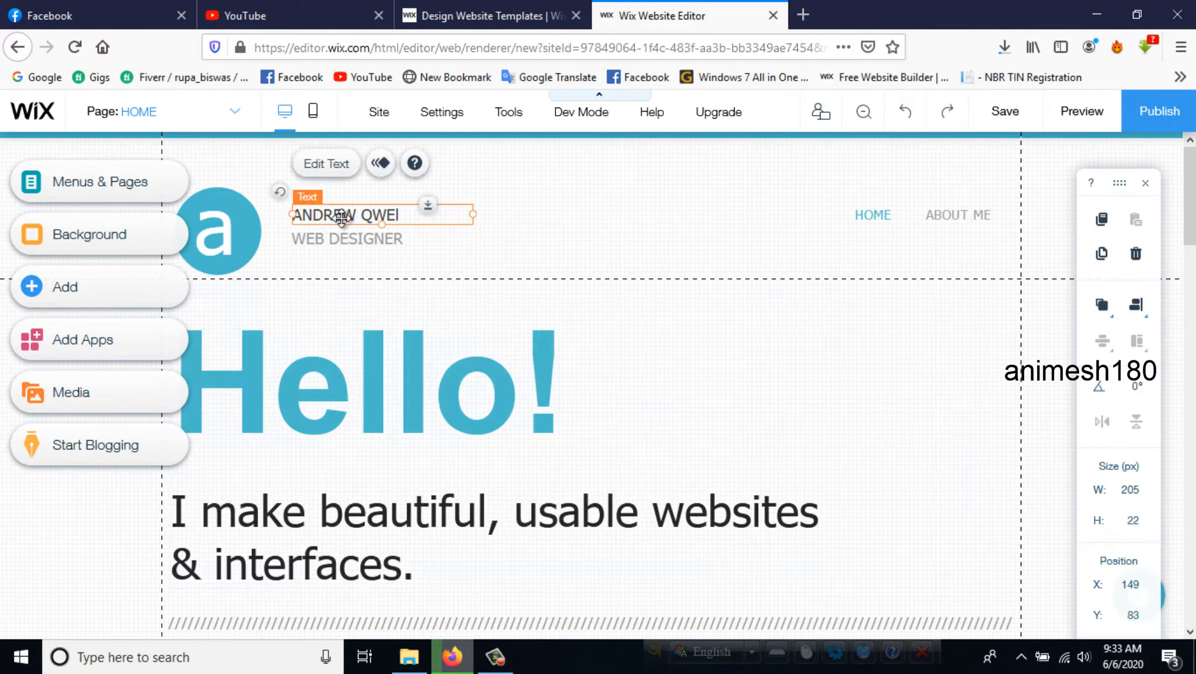
double_click(396, 221)
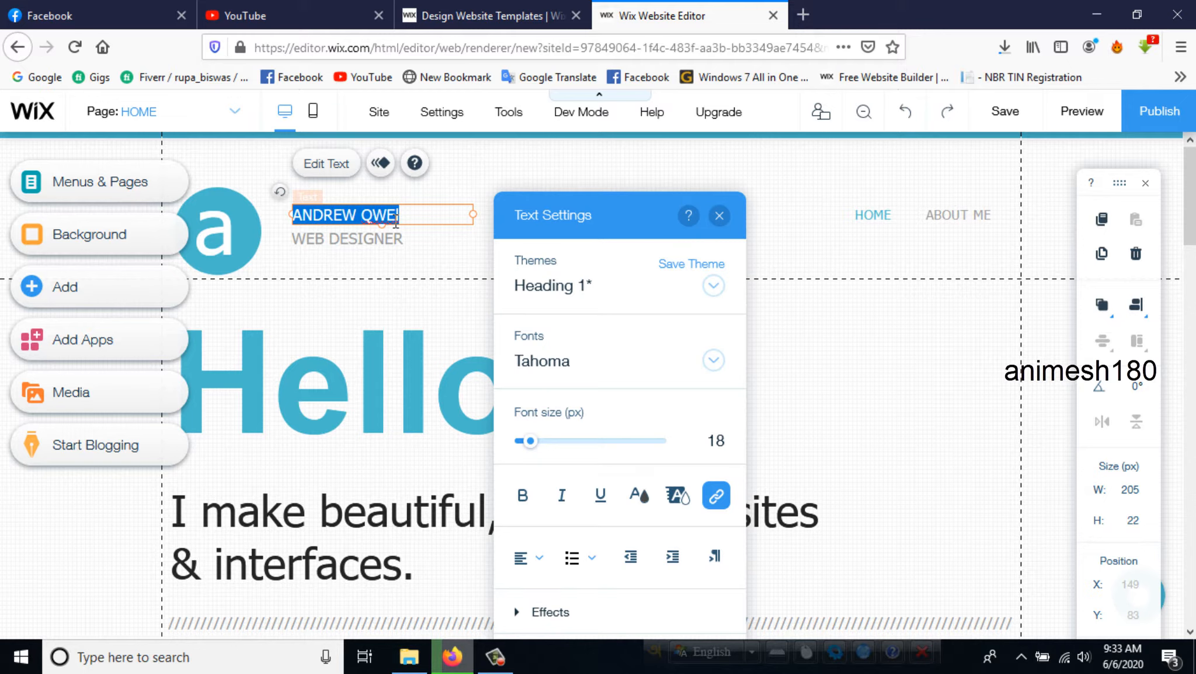
text(Animesh Mondal)
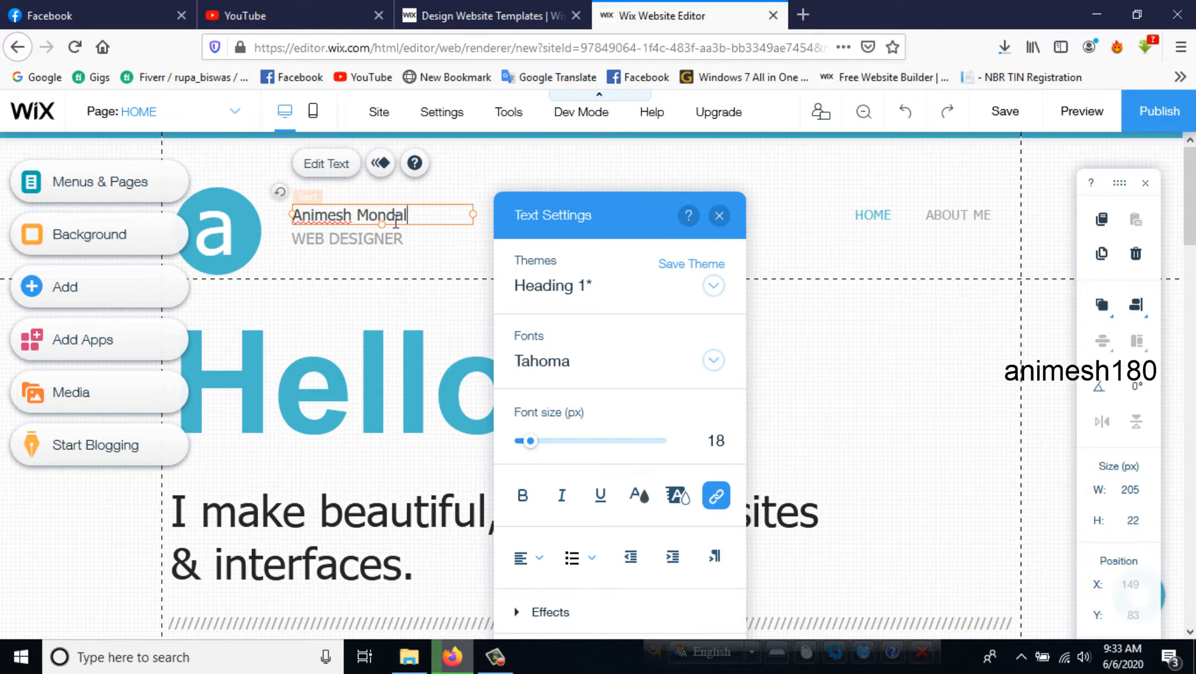
- Change the job title under the header name to "GRAPHIC DESIGNER"
click(362, 239)
click(323, 192)
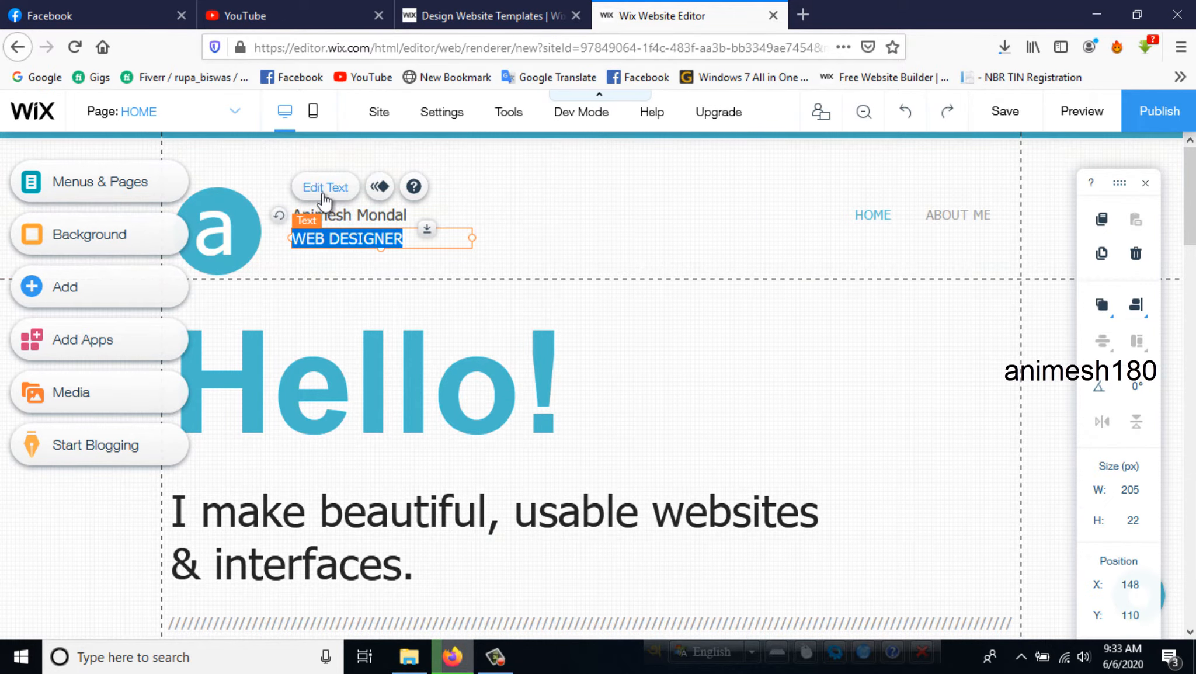
click(329, 241)
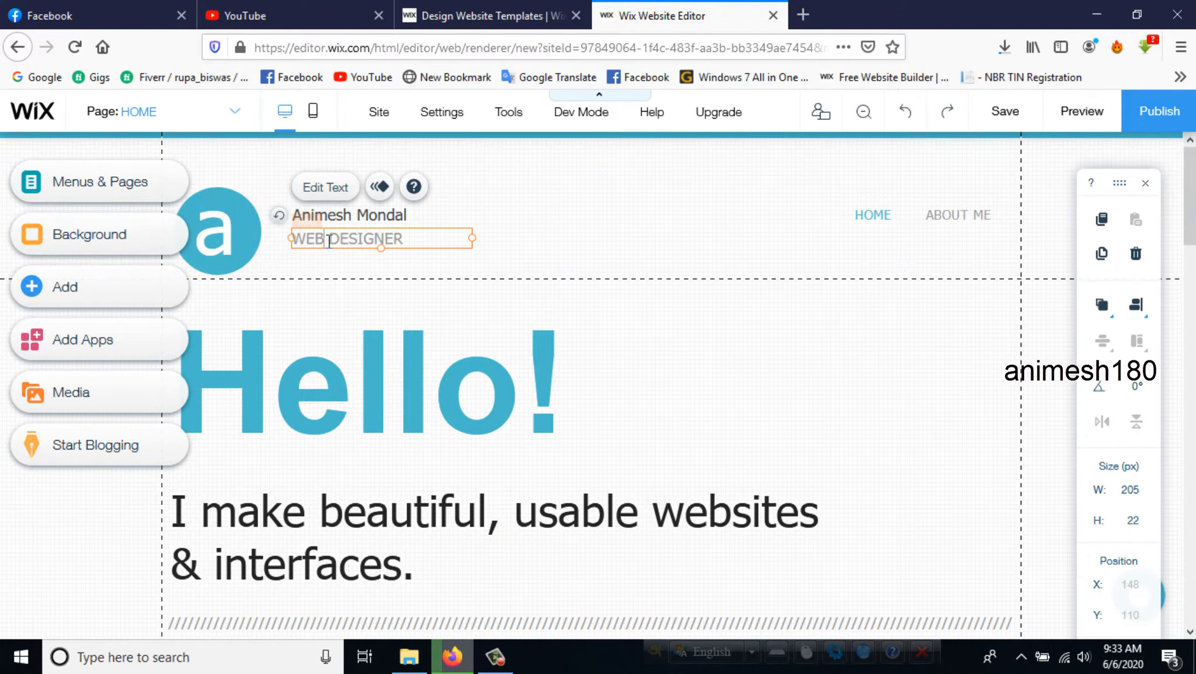
key(BackSpace)
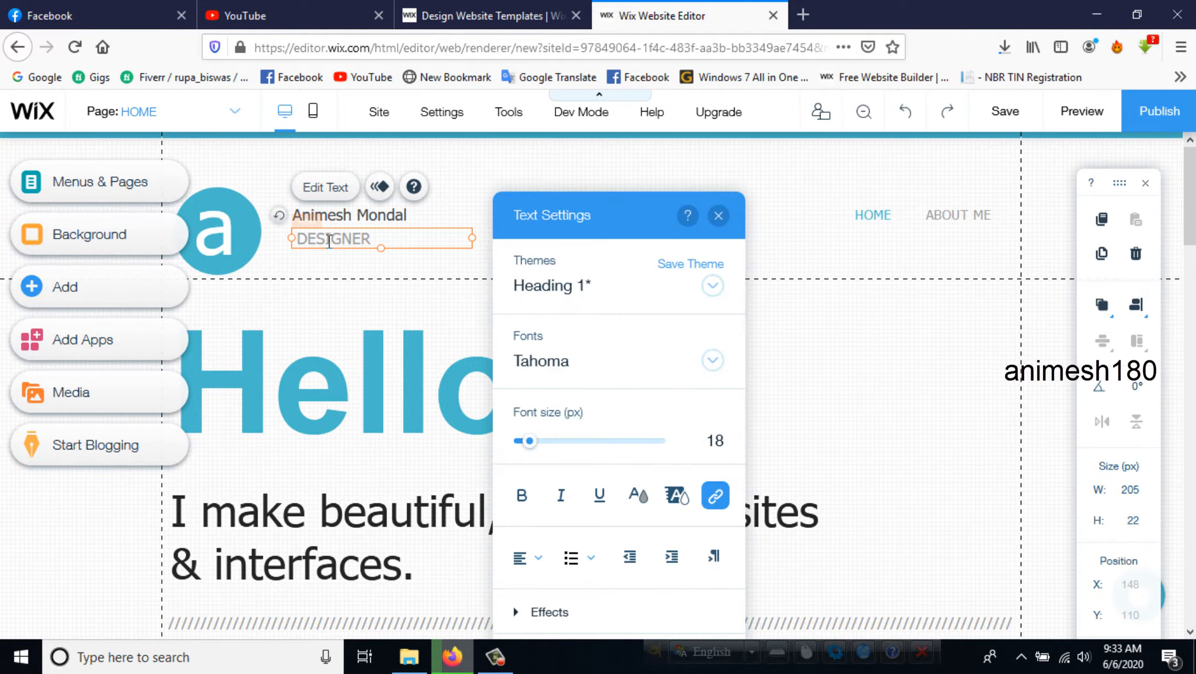
key(BackSpace)
key(BackSpace)
text(GEA)
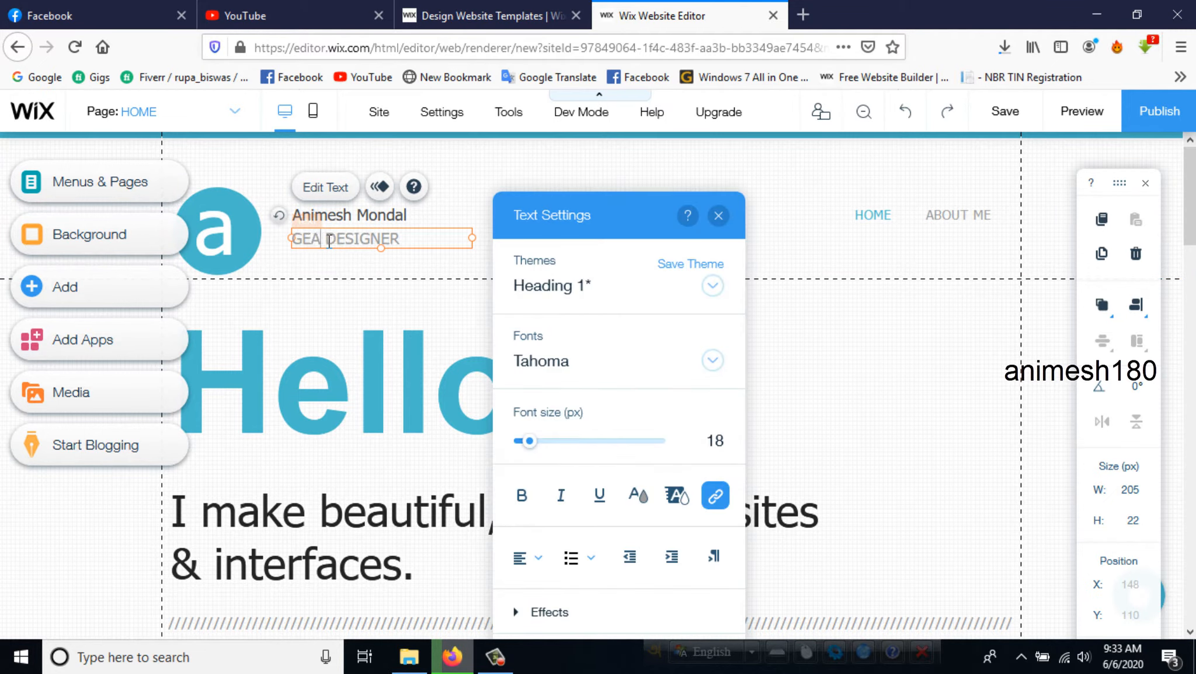
key(BackSpace)
key(BackSpace)
text(RAPHIC)
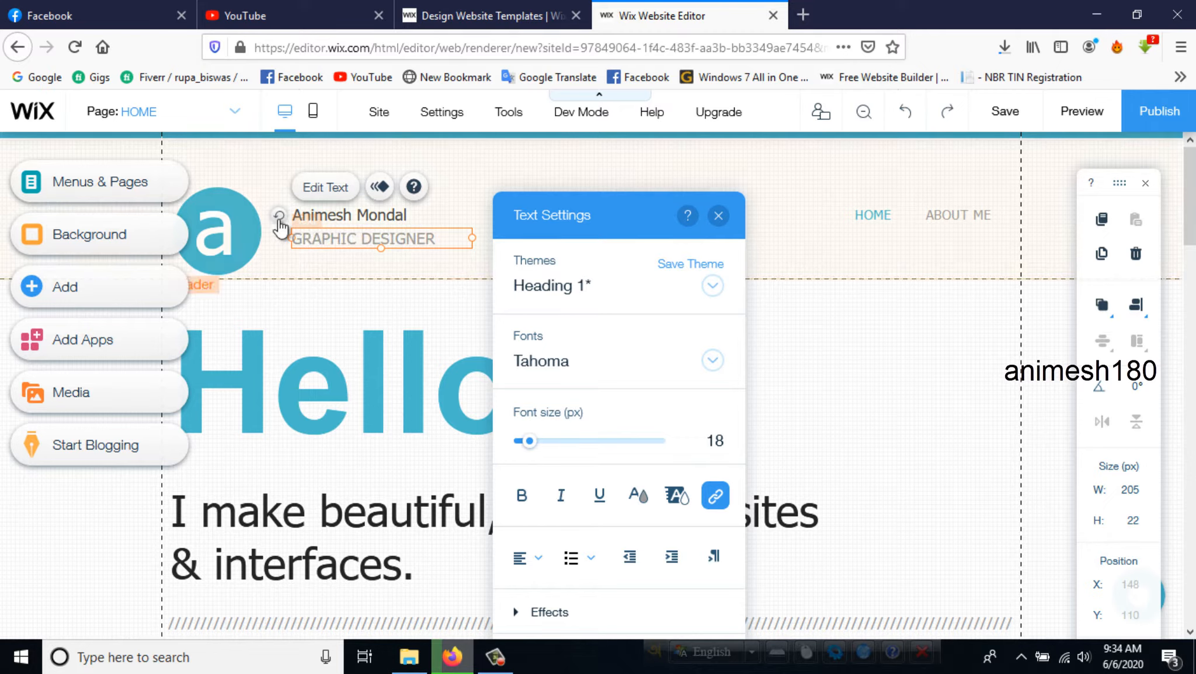
- Apply the Bounce-In animation to the owner's name text in the header
click(330, 216)
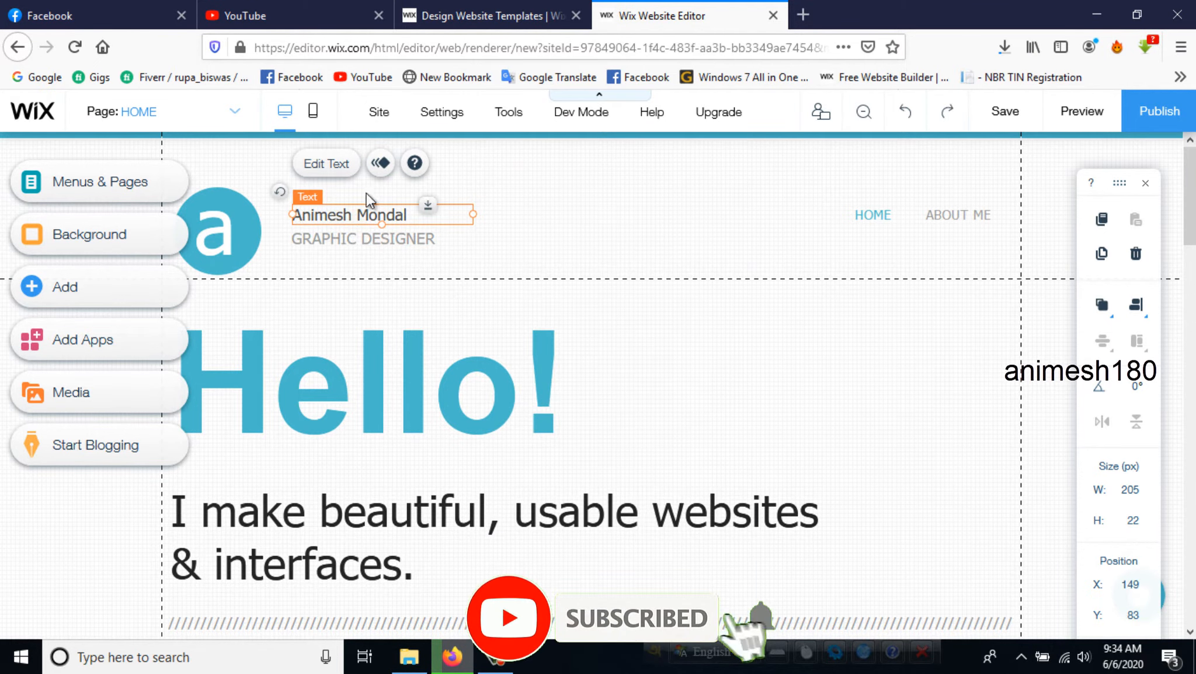
click(379, 165)
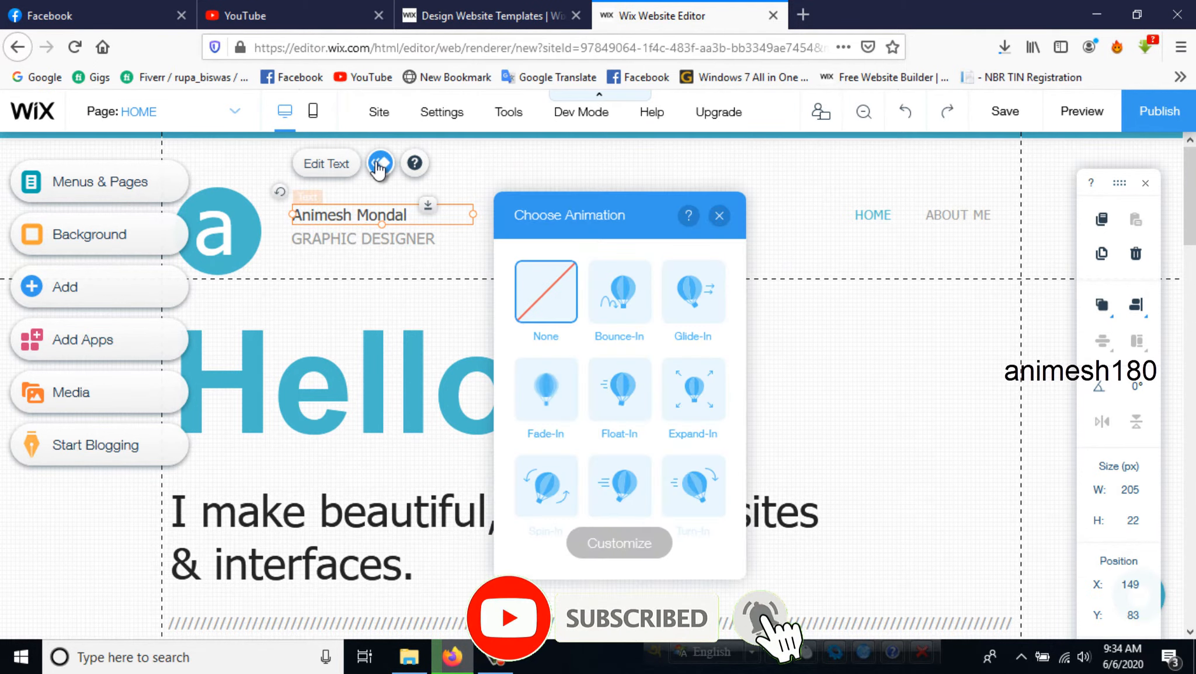
click(621, 306)
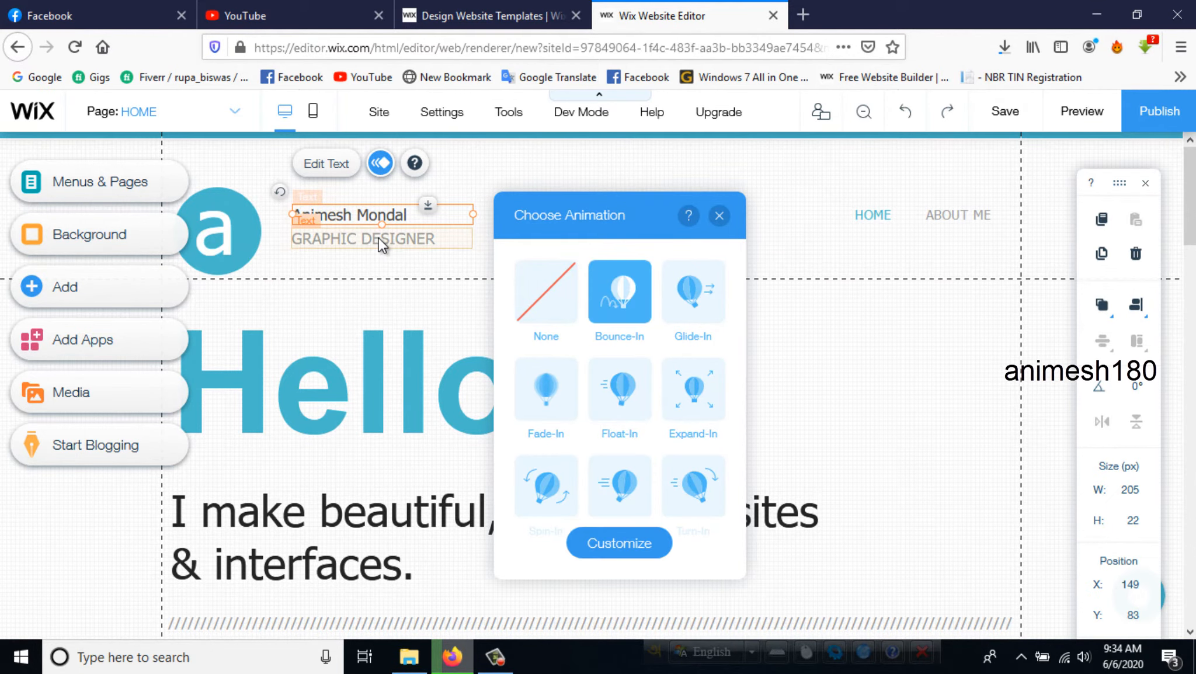
- Apply the Glide-In animation to the "GRAPHIC DESIGNER" text and close the animation settings
click(379, 241)
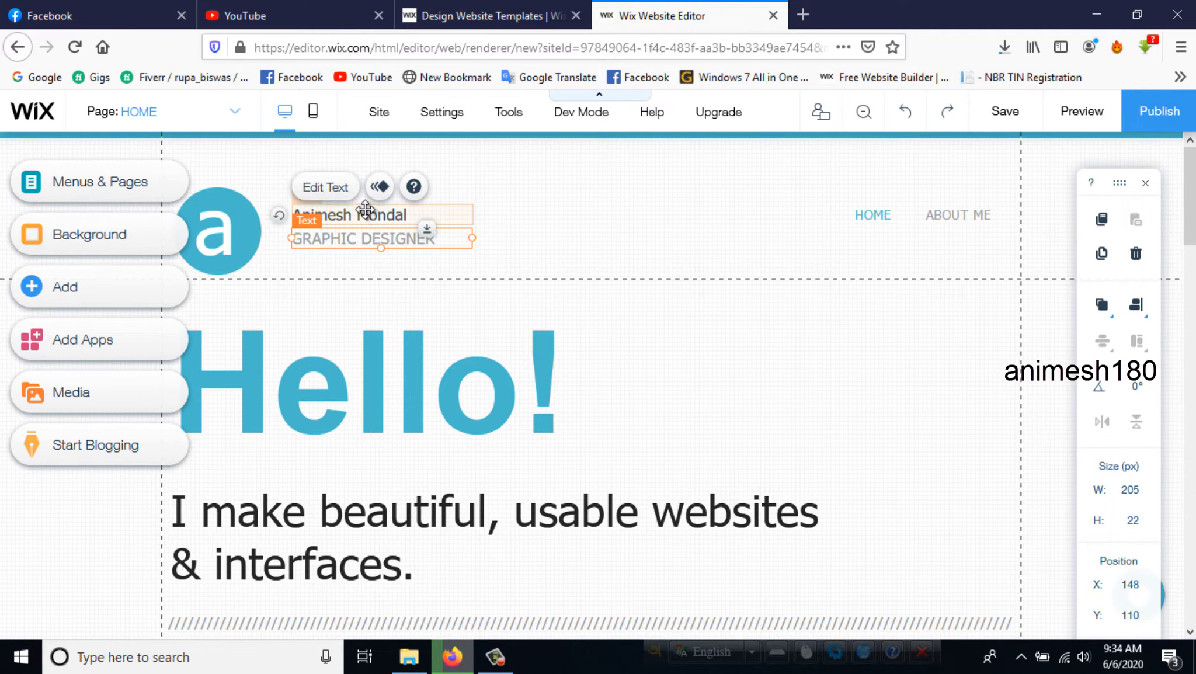
click(379, 186)
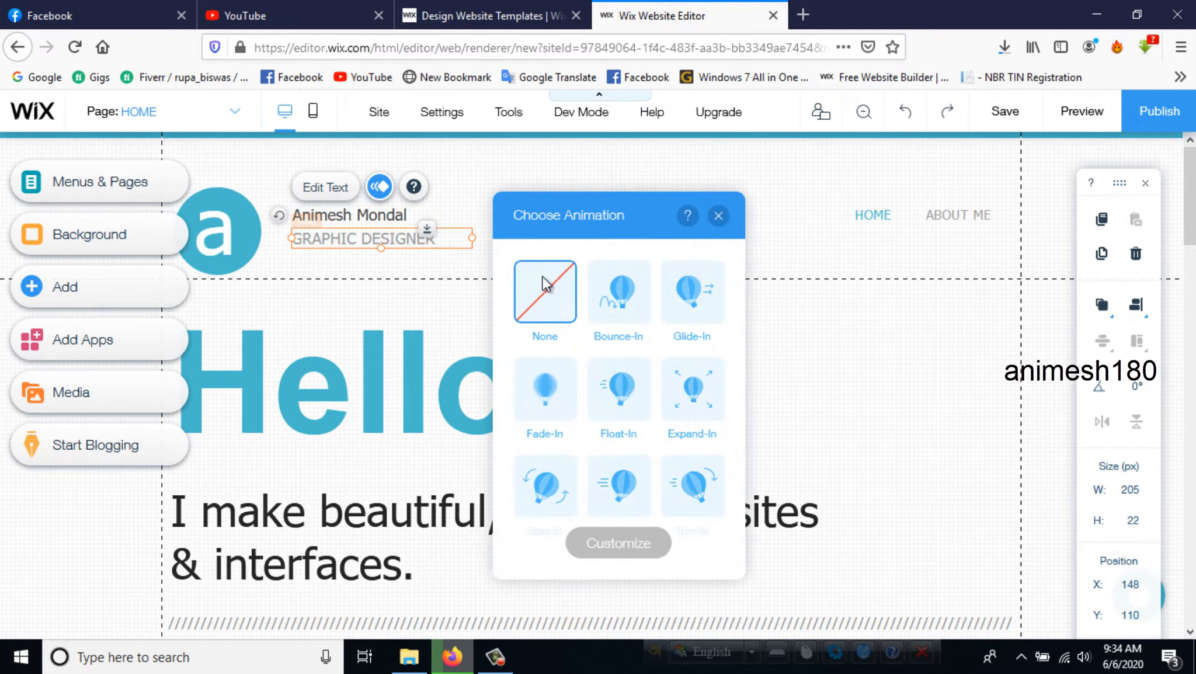
click(684, 305)
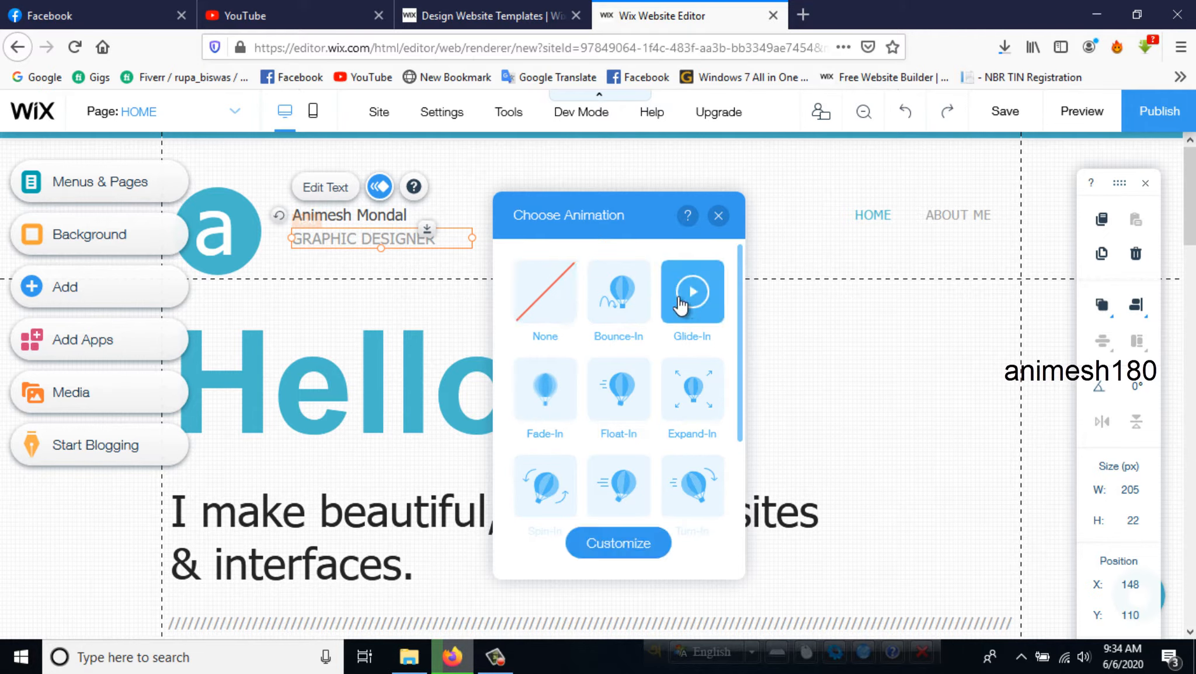
click(718, 215)
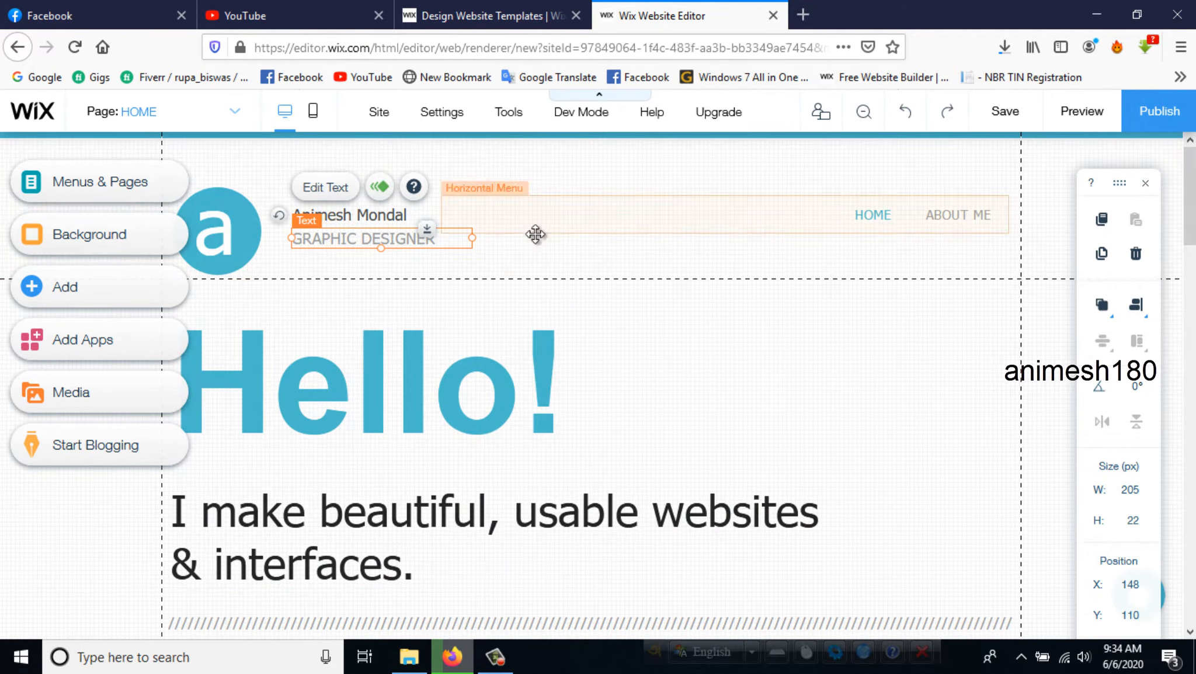
click(535, 248)
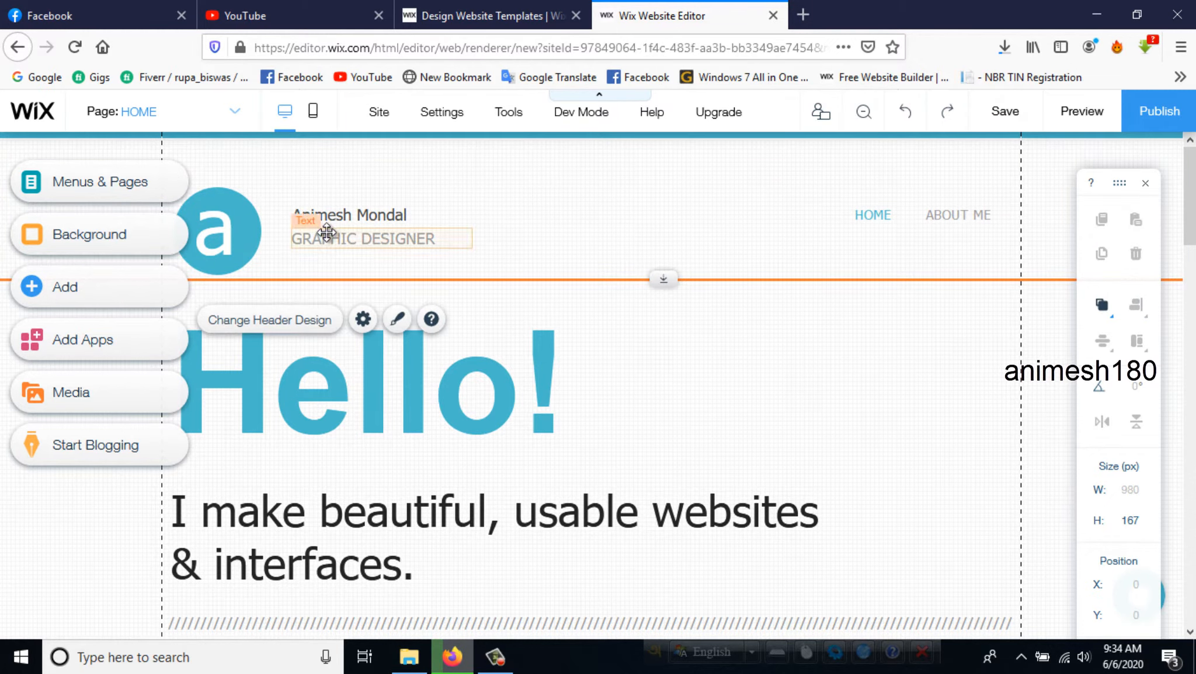
- Replace the large "Hello!" heading on the home page with "Wellcome!"
click(319, 386)
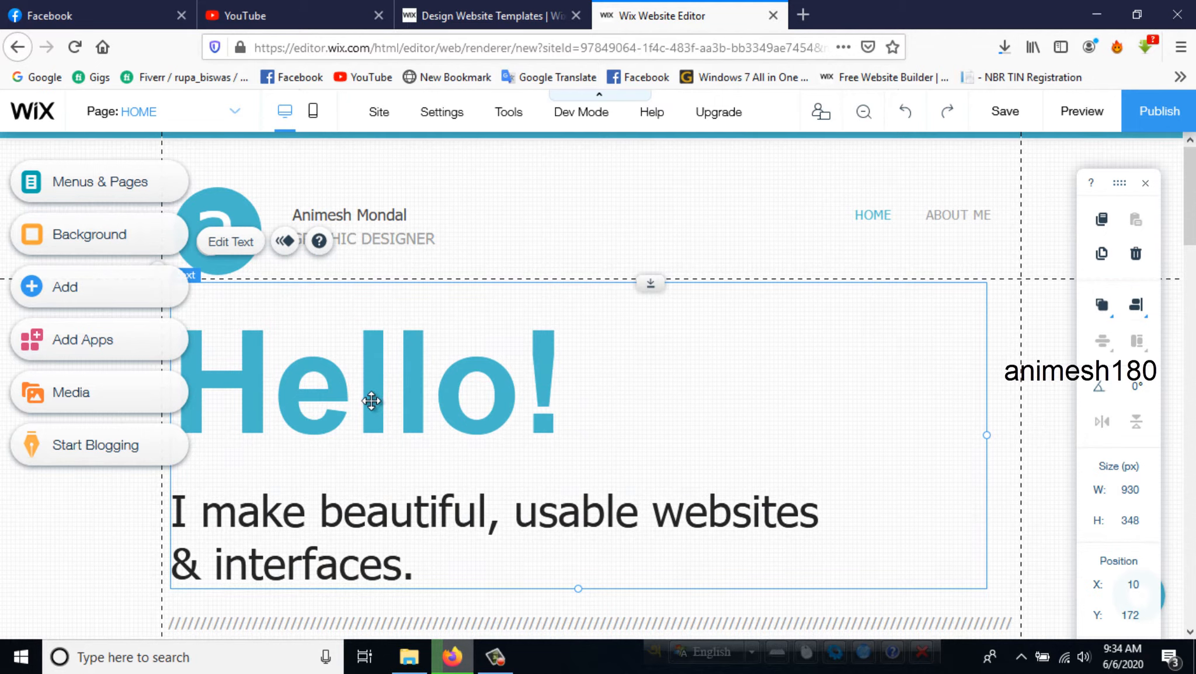
click(233, 242)
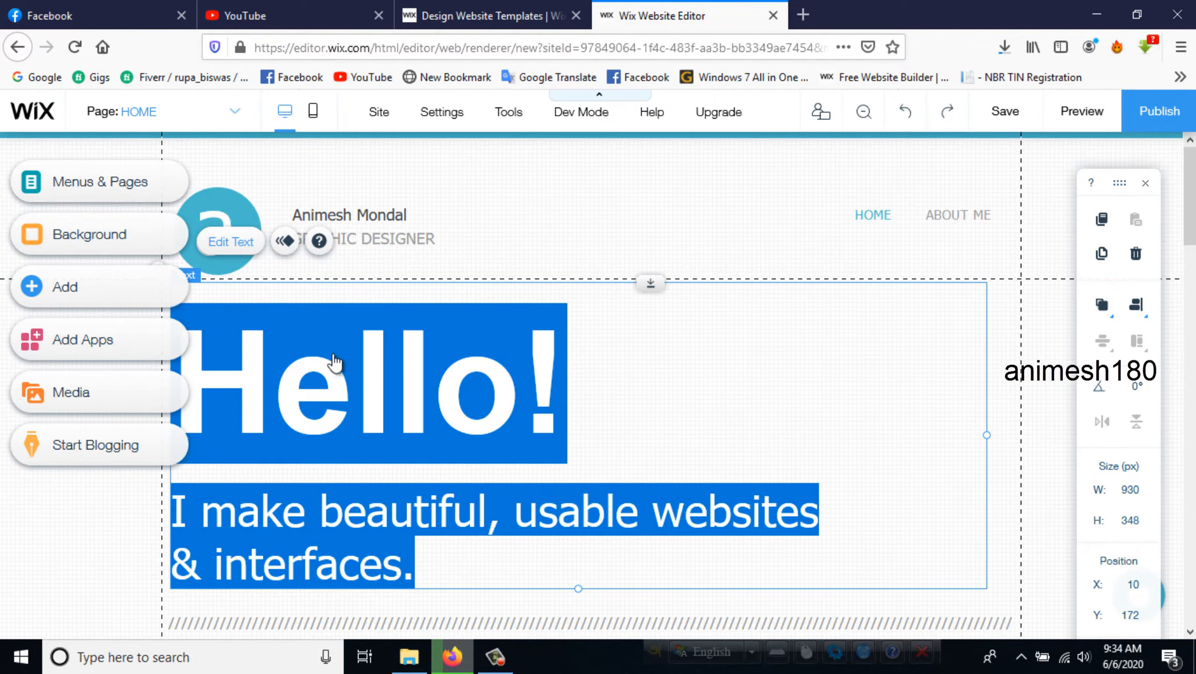
click(520, 391)
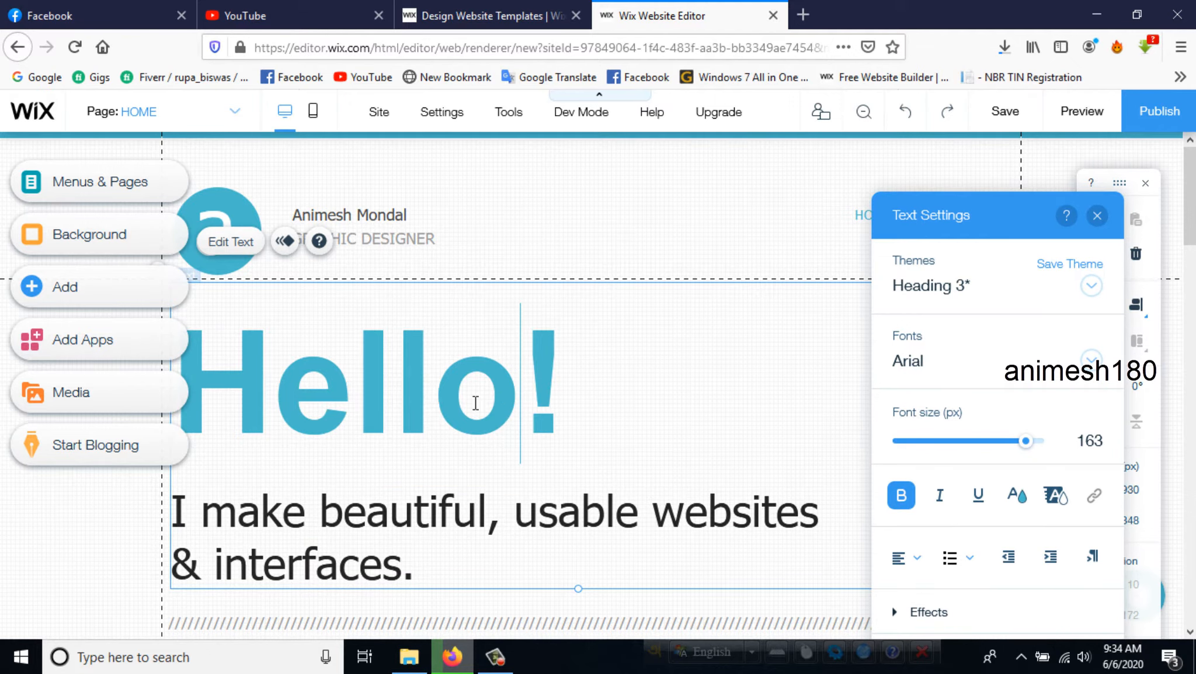
drag(475, 403, 218, 404)
key(BackSpace)
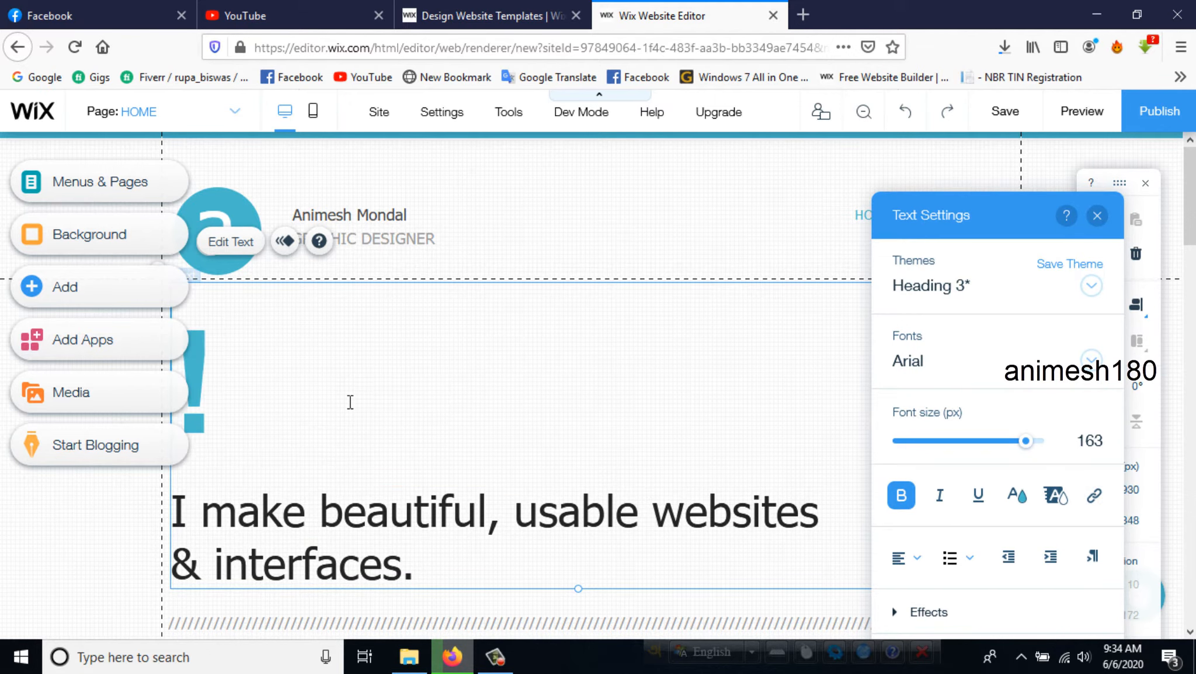
key(Delete)
text(We)
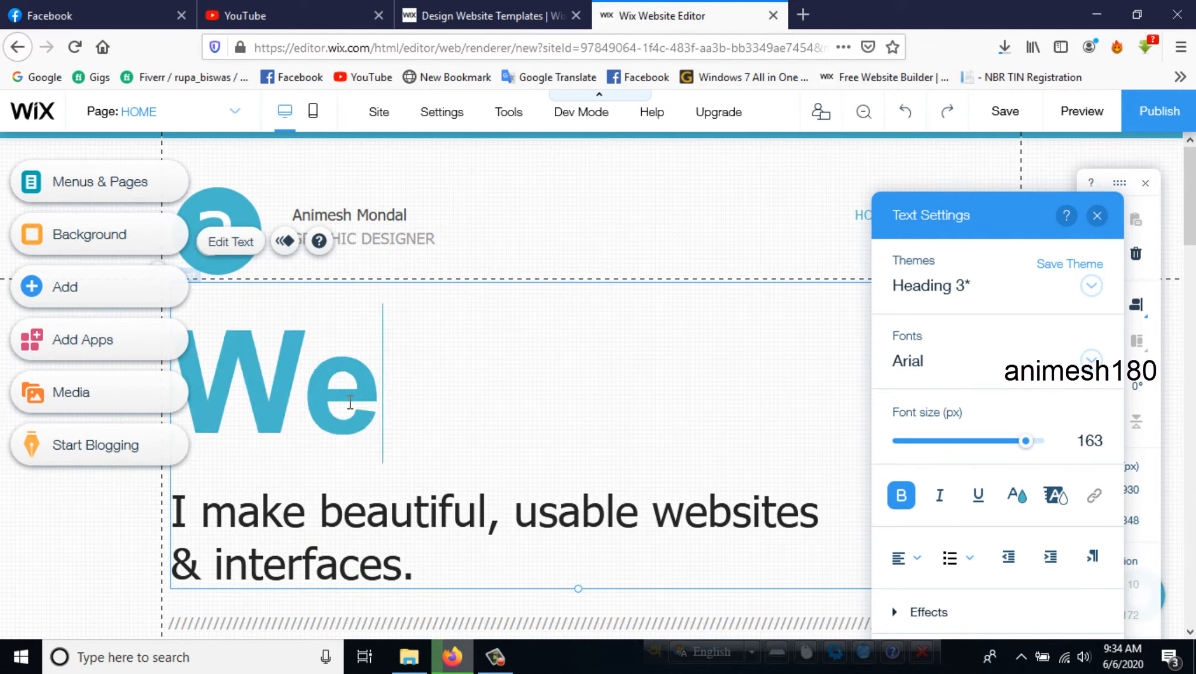
text(llcome)
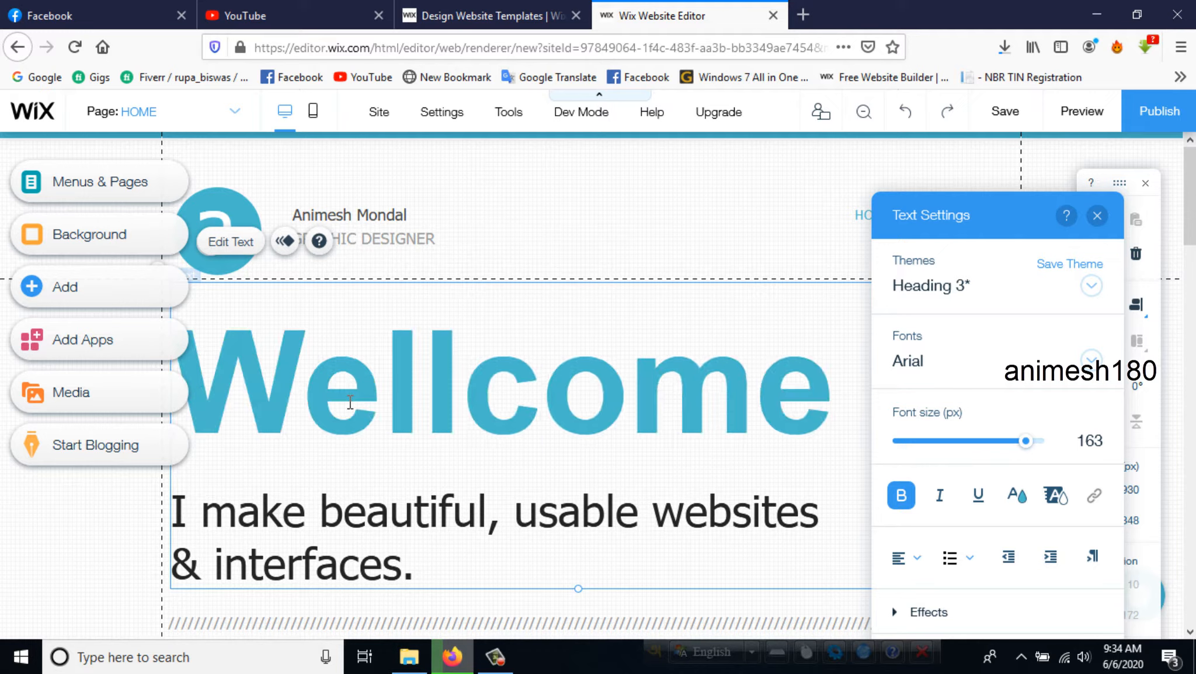
text(!)
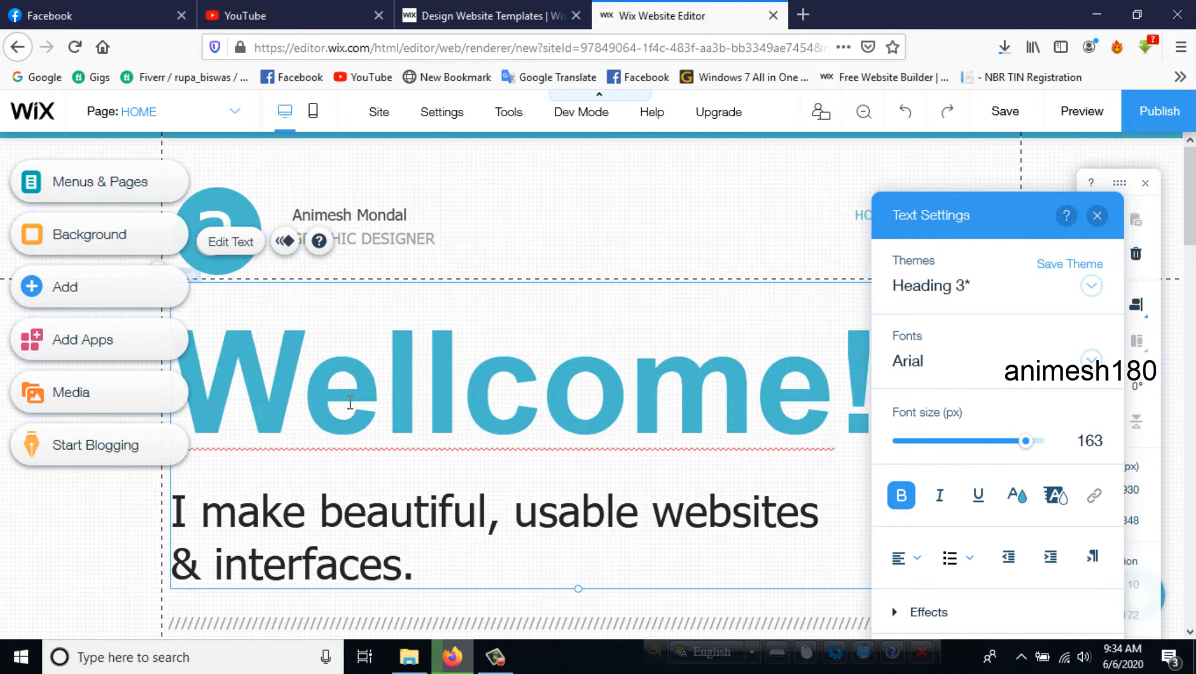
- Replace the tagline below the large heading with "Wellcome my website." and close the text settings
click(427, 531)
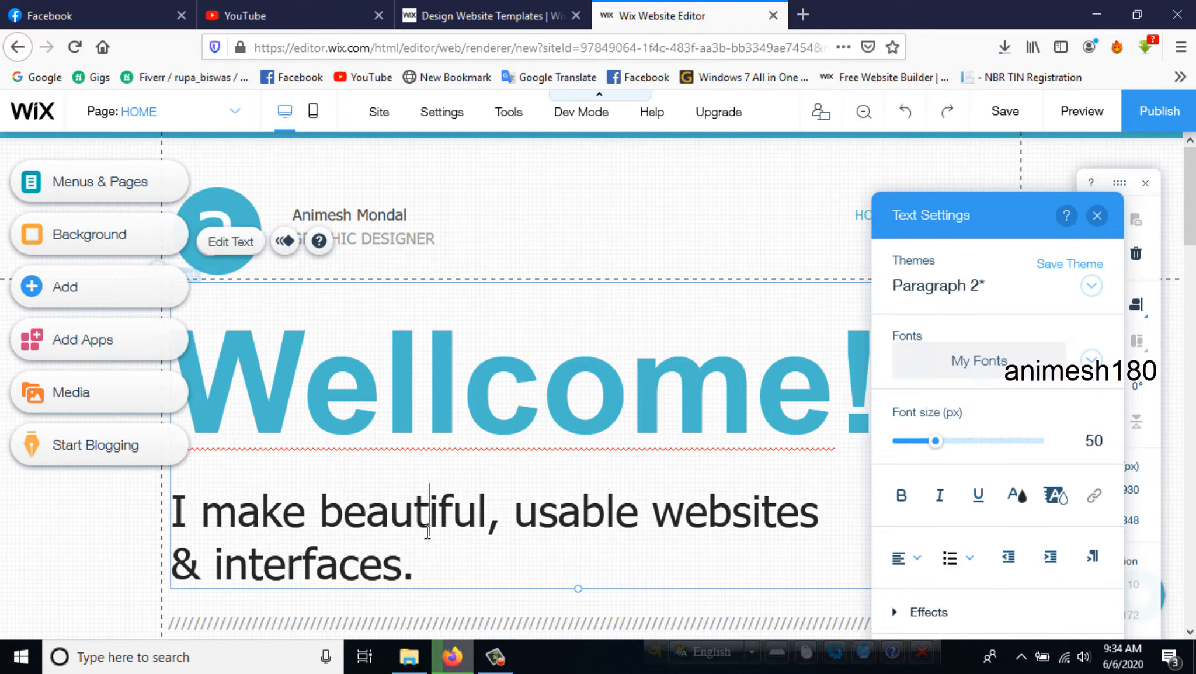
scroll(473, 528, down, 2)
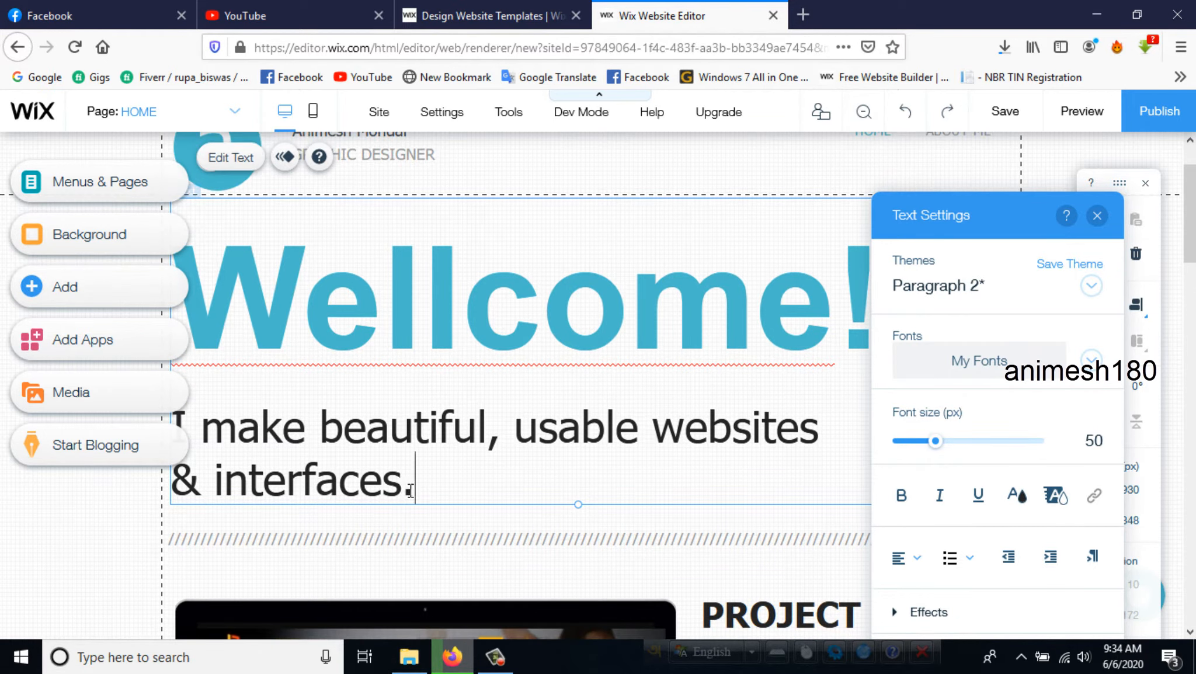
drag(410, 491, 31, 444)
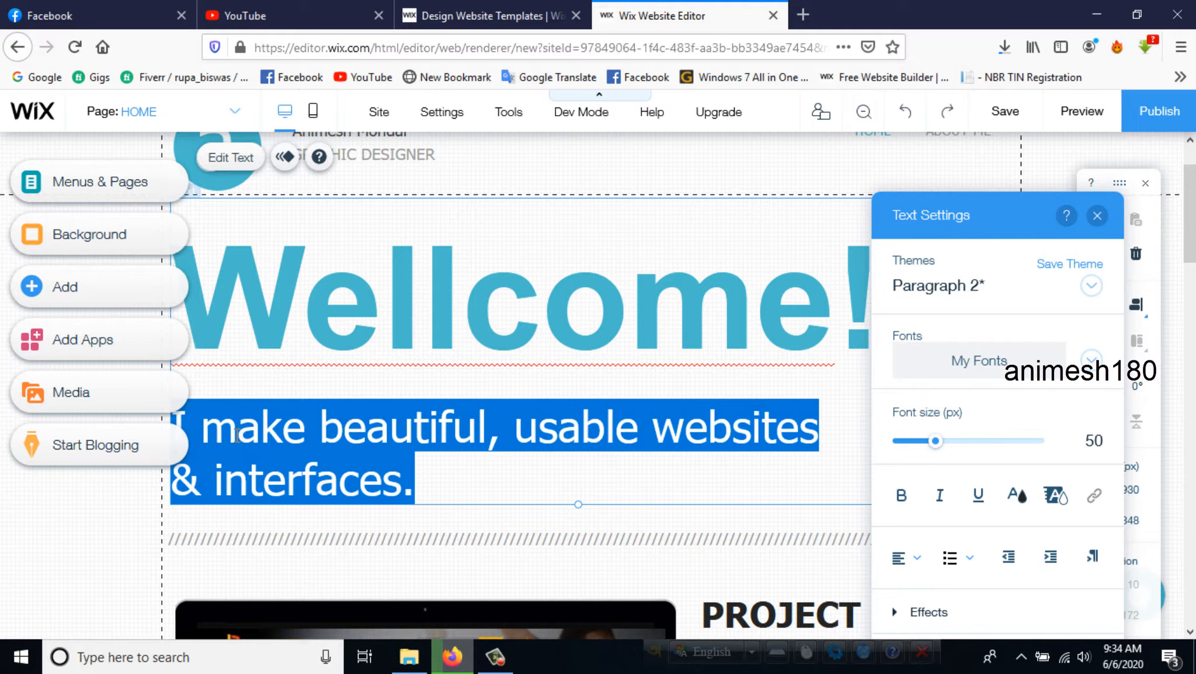
text(Well)
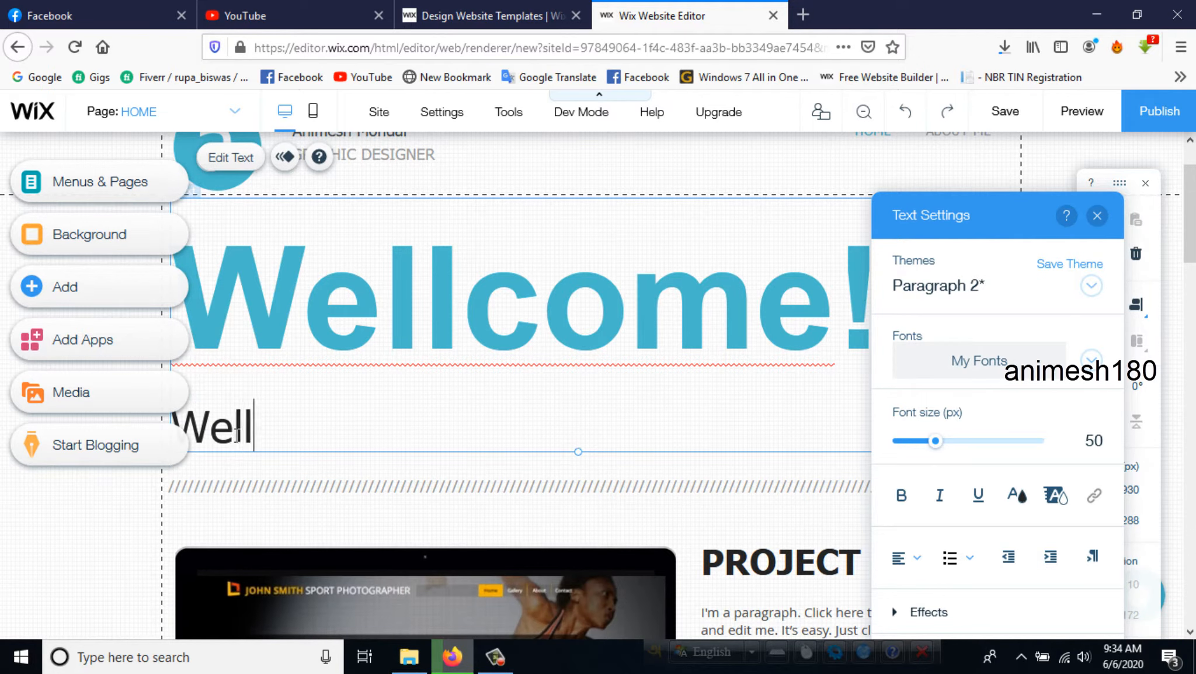
text(come my ne)
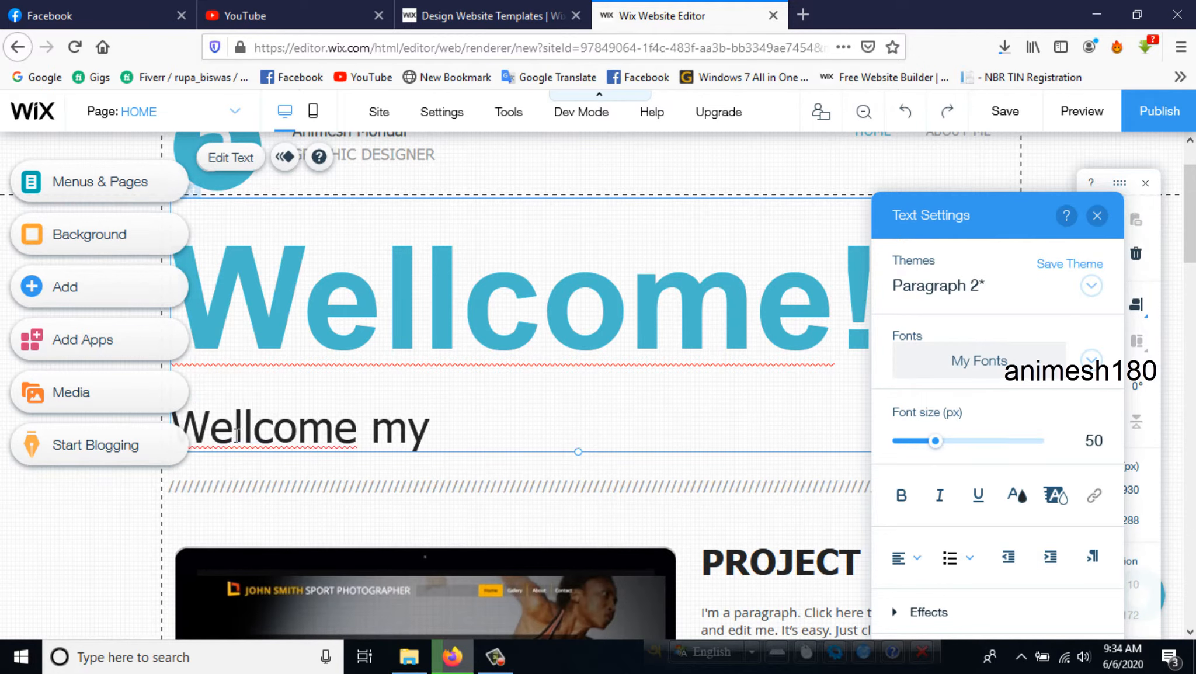
key(BackSpace)
key(BackSpace)
text(web)
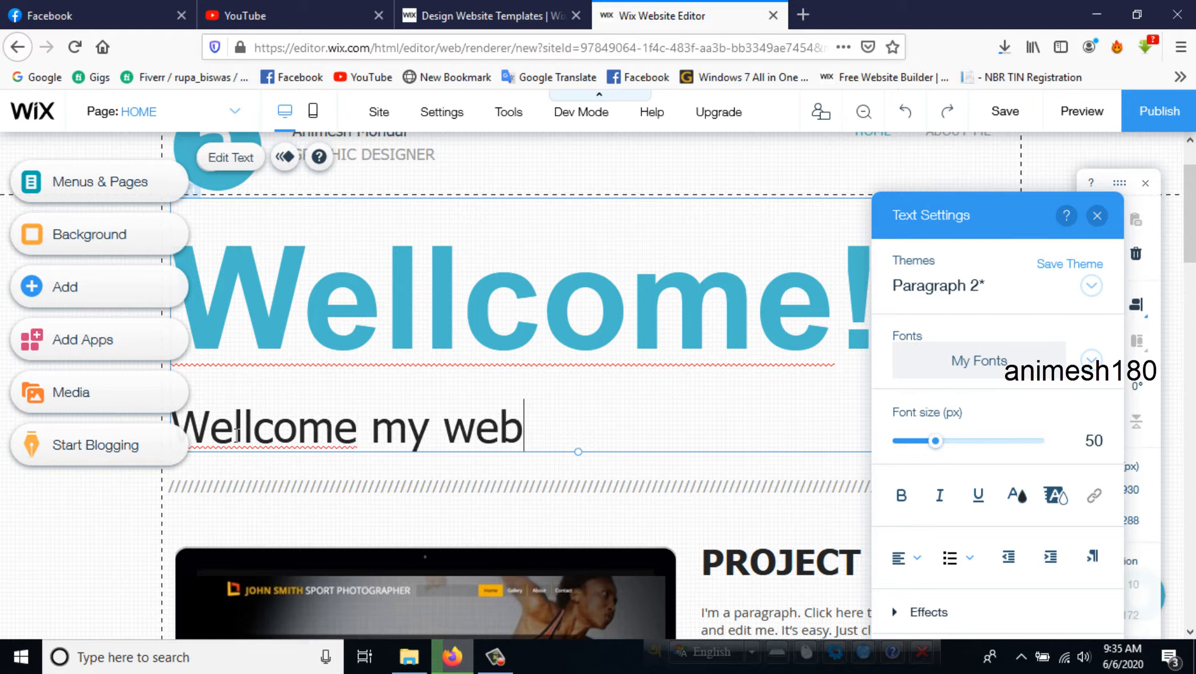
text(site.)
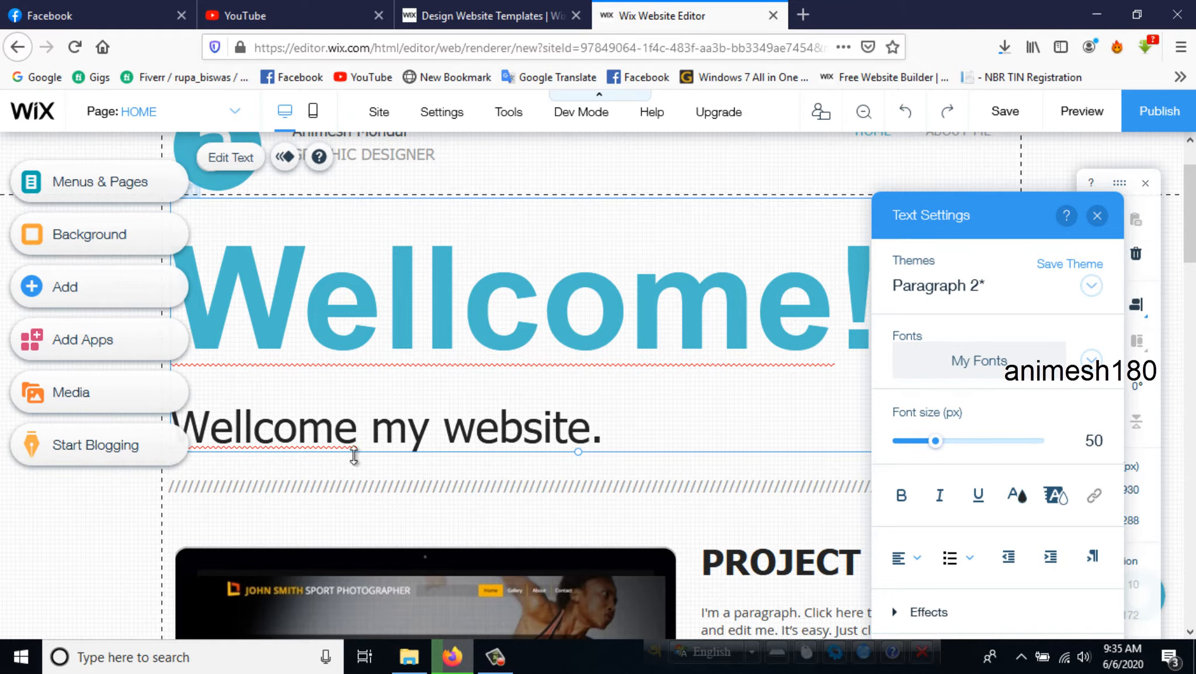
scroll(506, 435, down, 5)
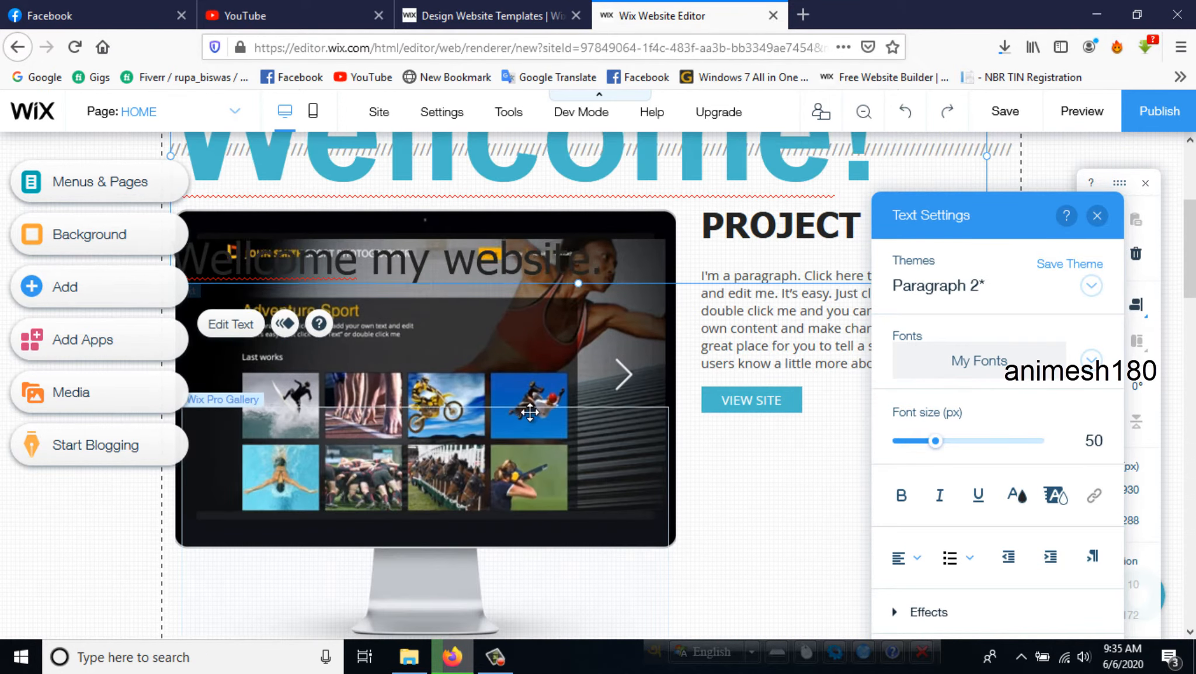
click(1097, 215)
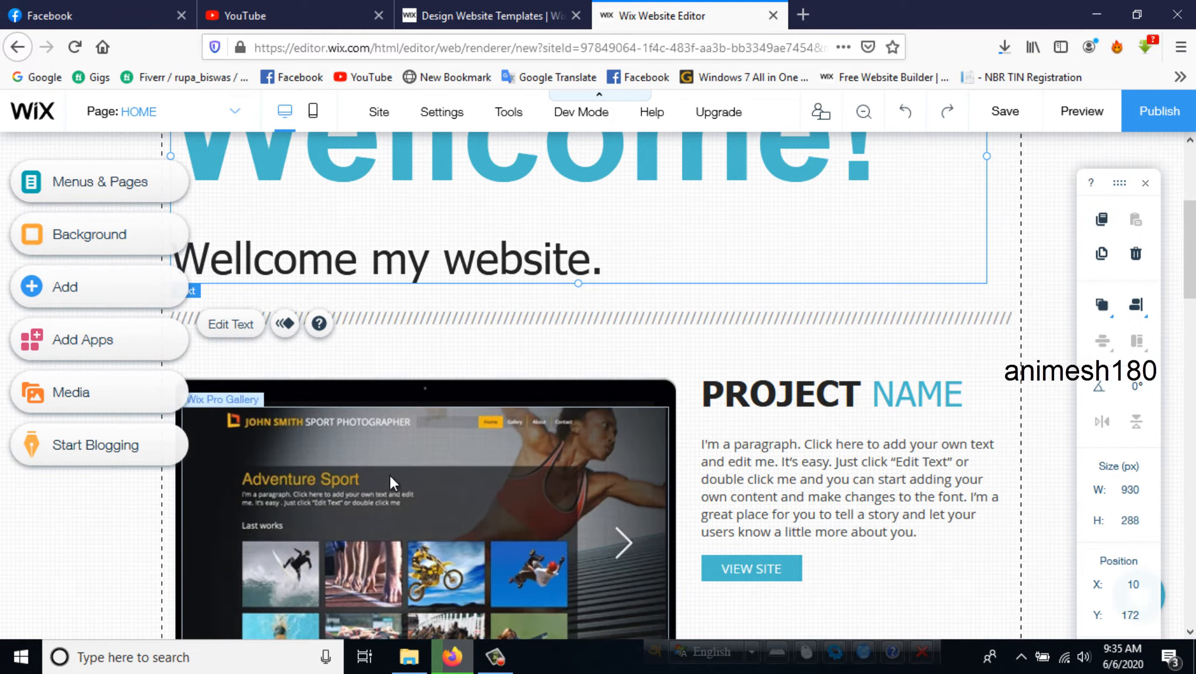
- Try to open the media manager and the settings of the home page's first monitor gallery, dismissing each error dialog
click(390, 476)
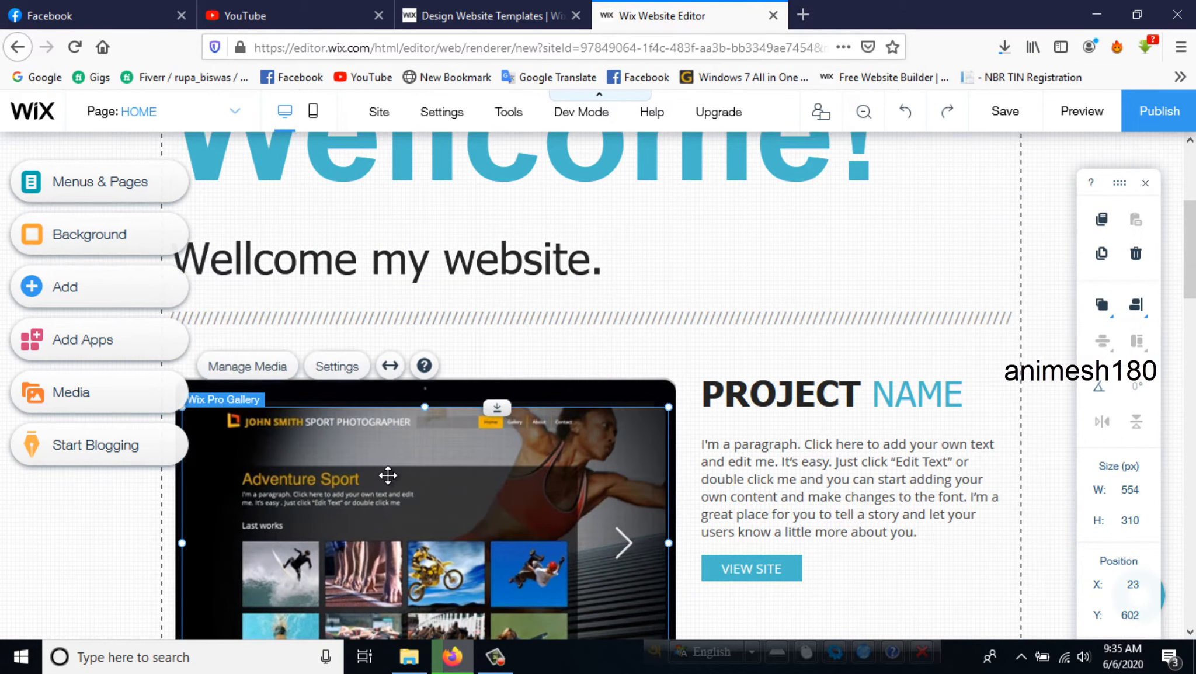
click(267, 373)
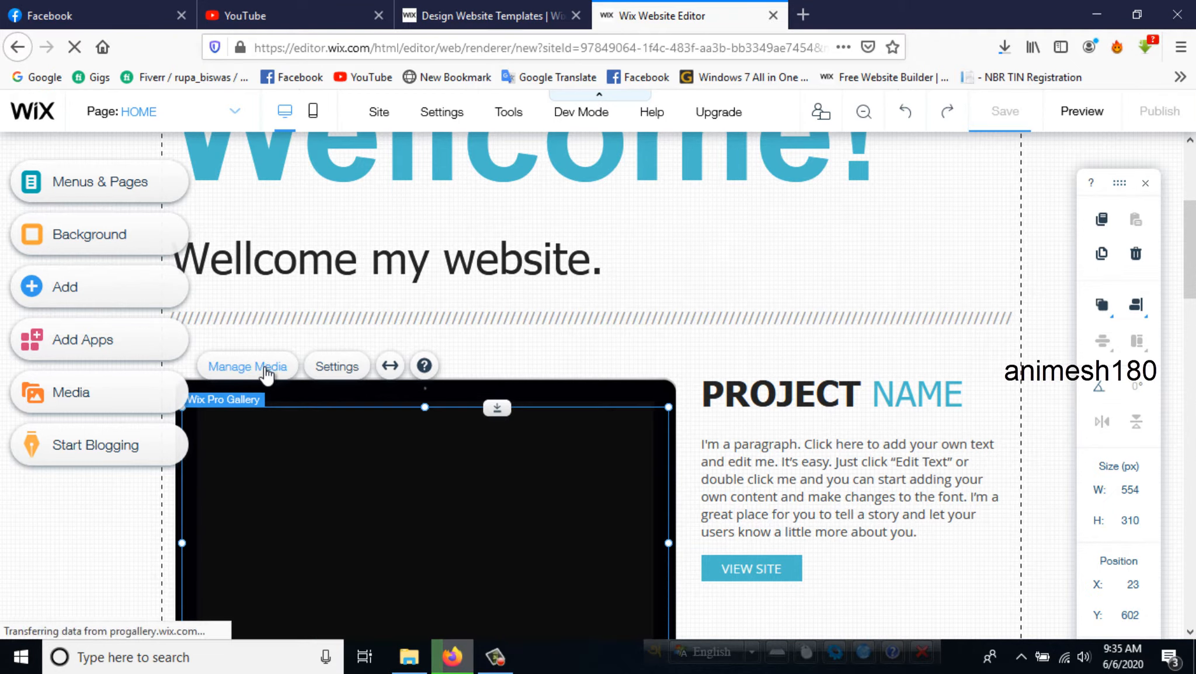
scroll(271, 373, down, 2)
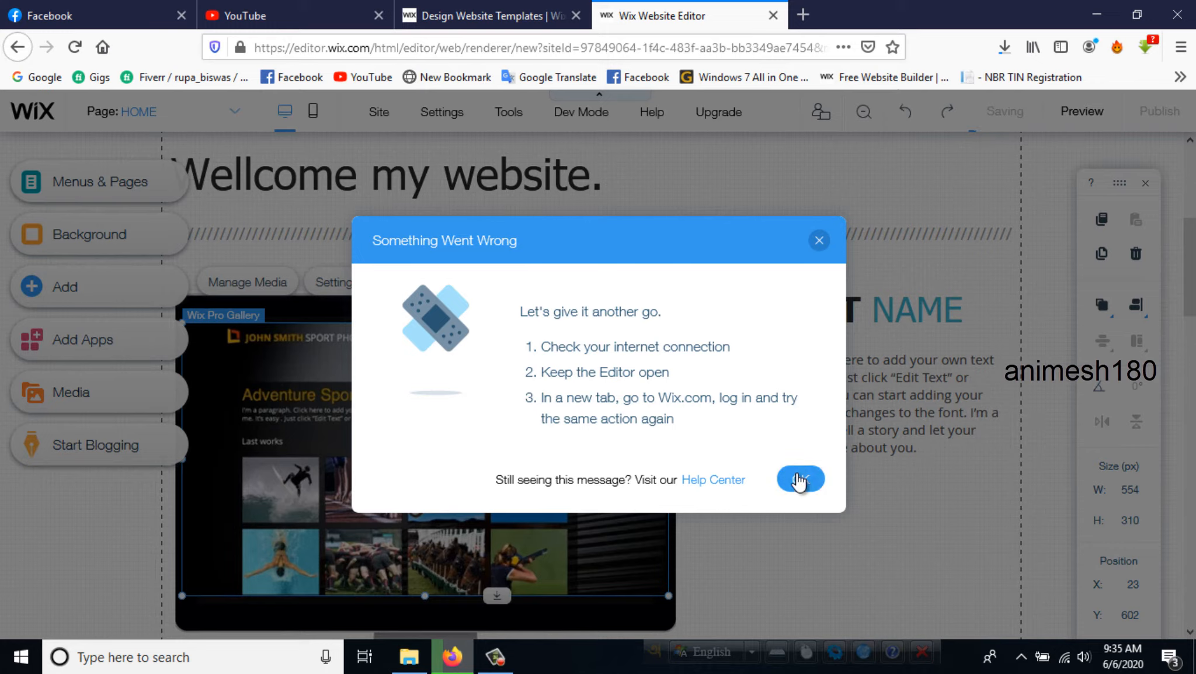
click(799, 480)
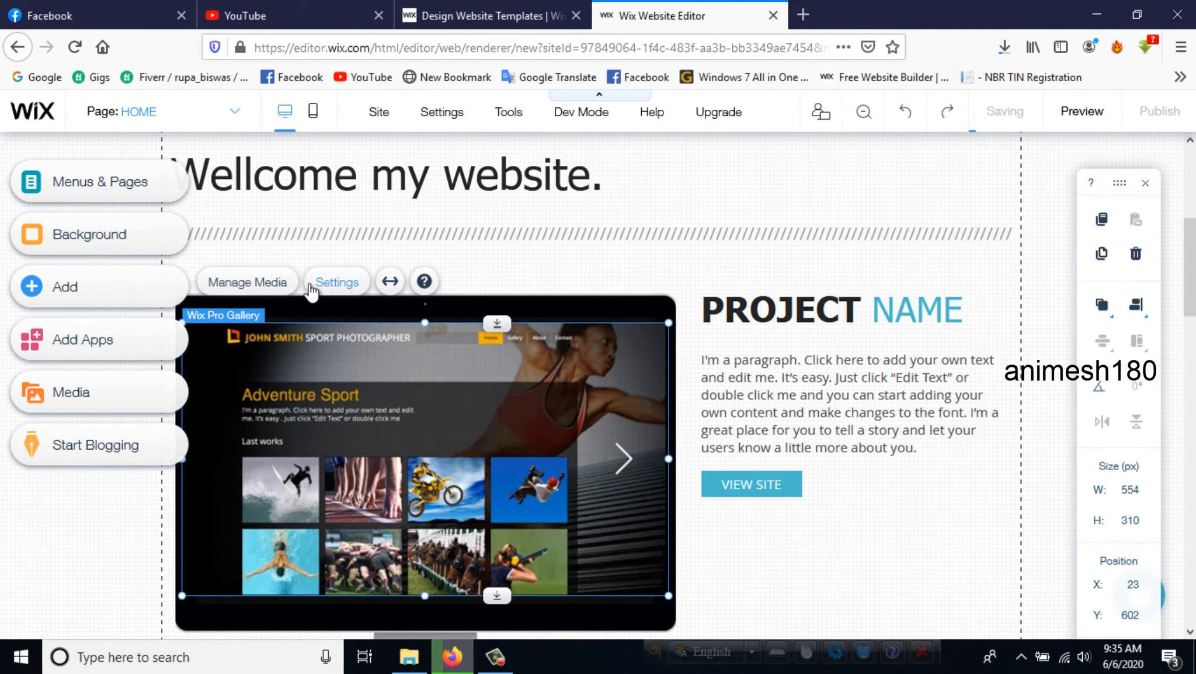
click(336, 286)
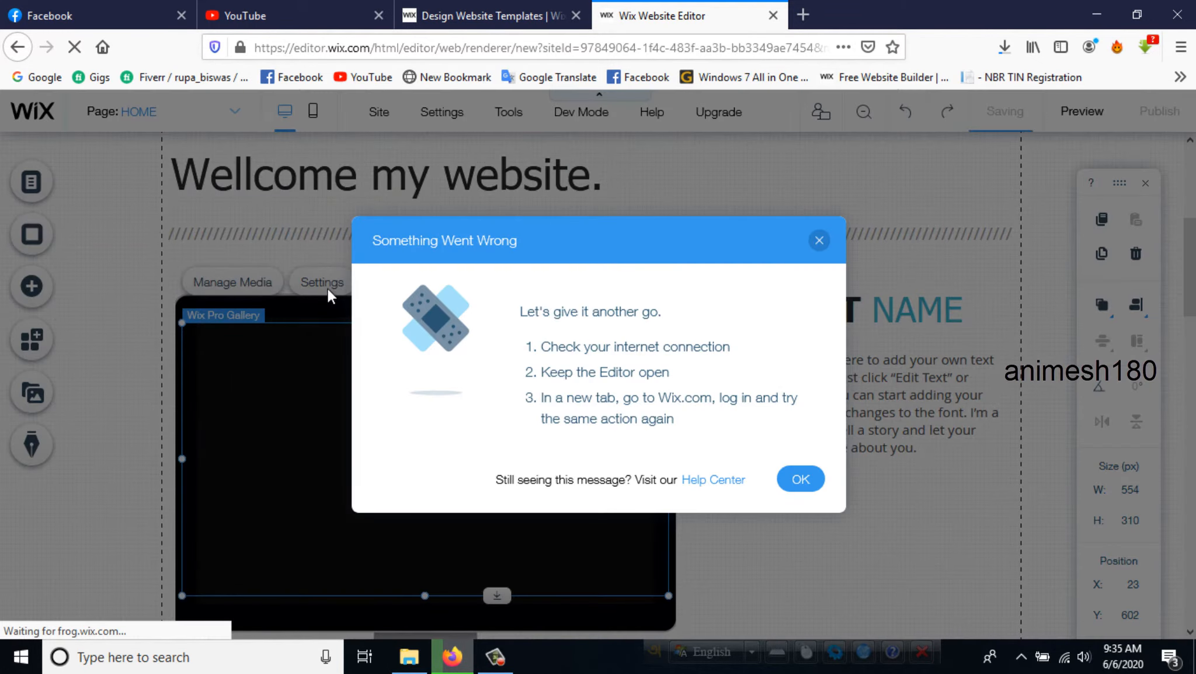
click(793, 480)
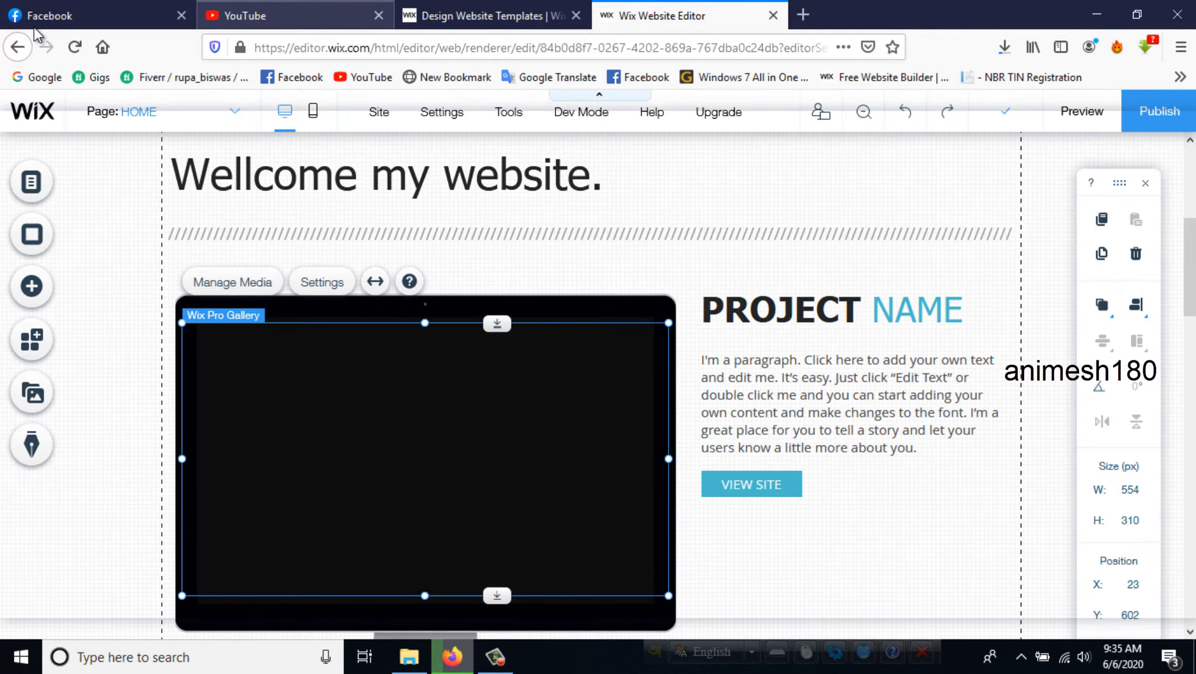
click(802, 15)
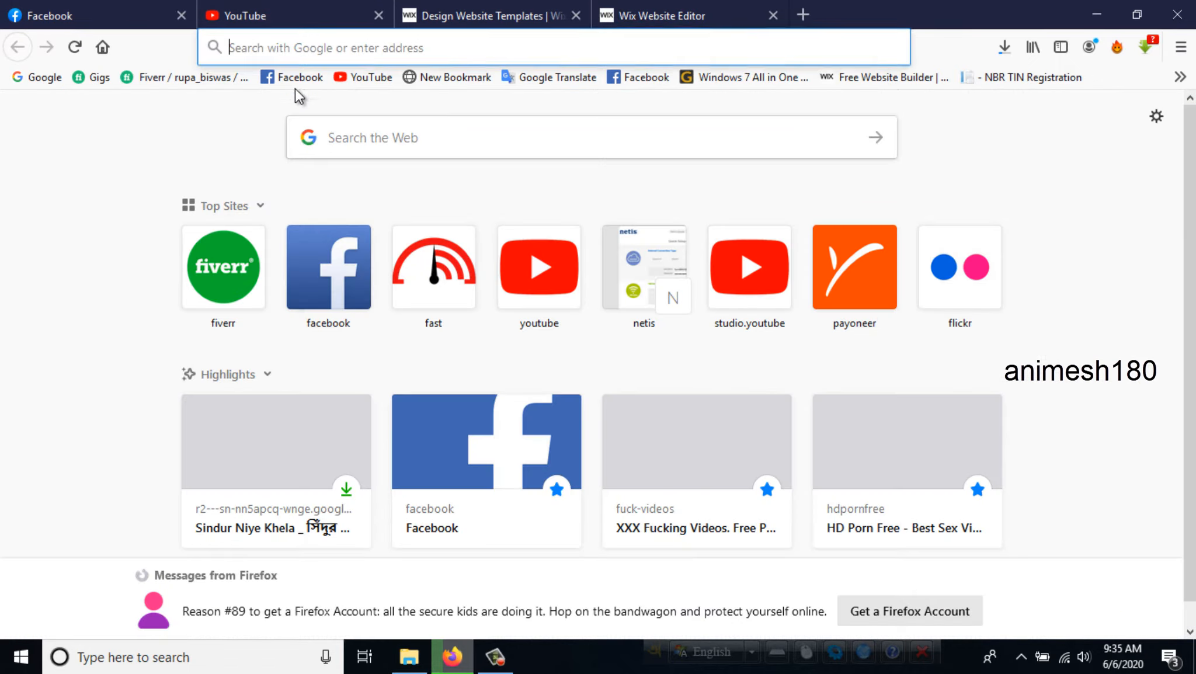
click(345, 79)
click(502, 15)
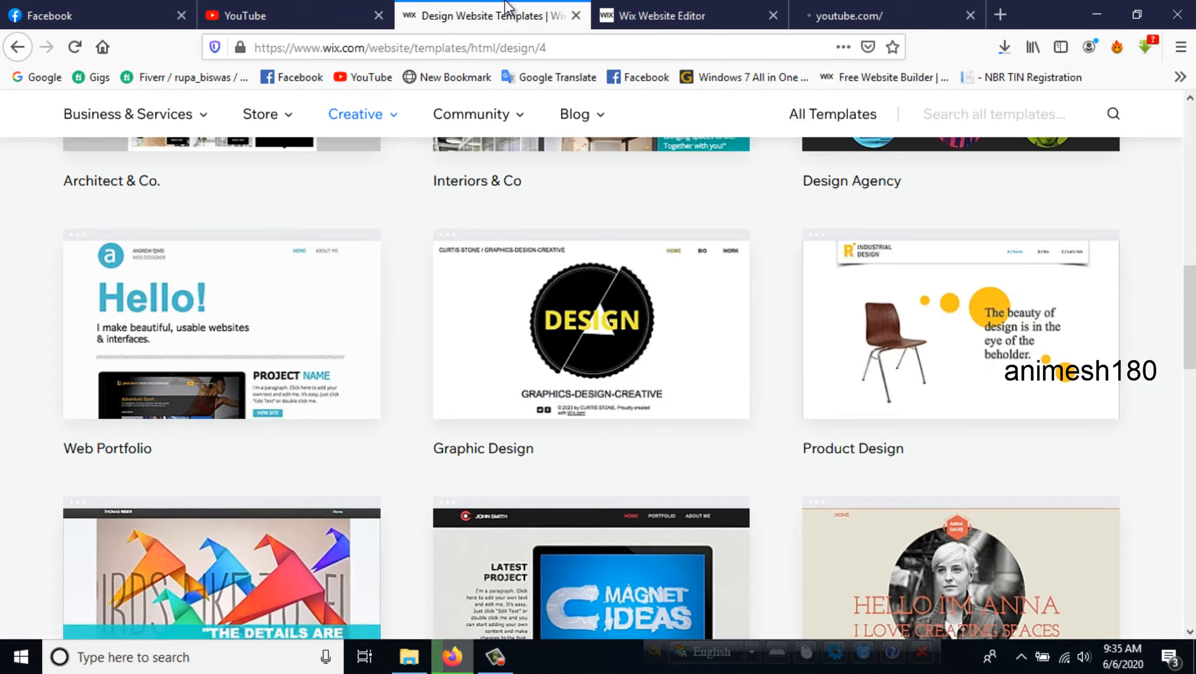
click(638, 11)
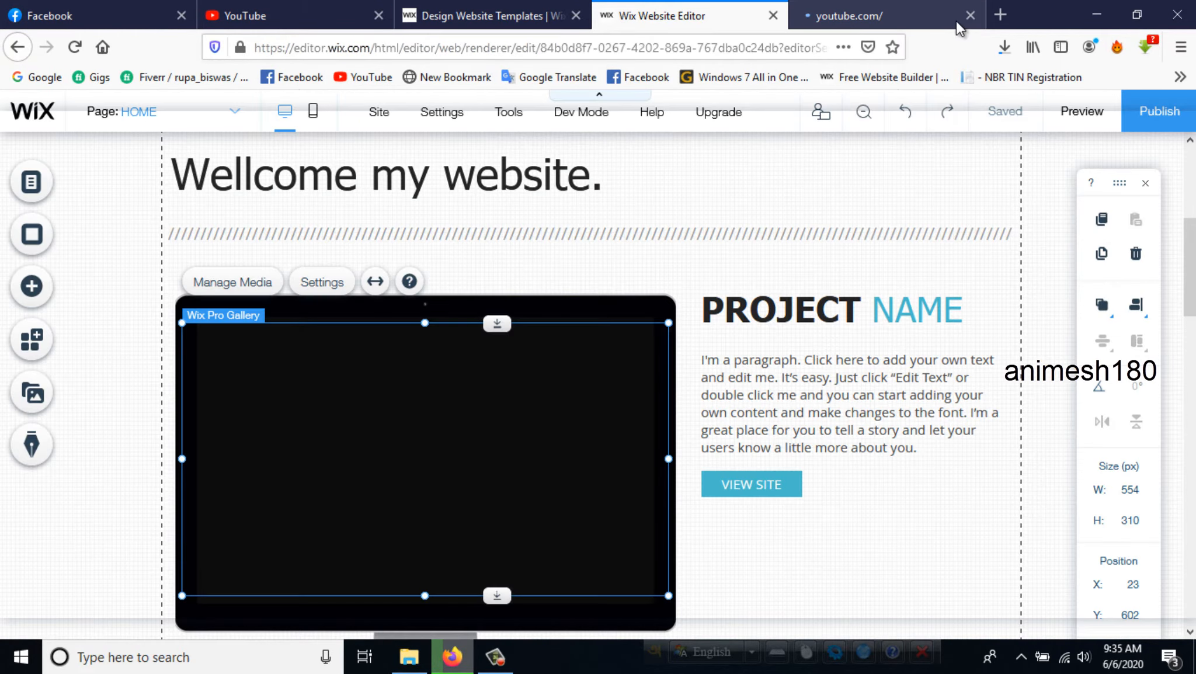
click(970, 15)
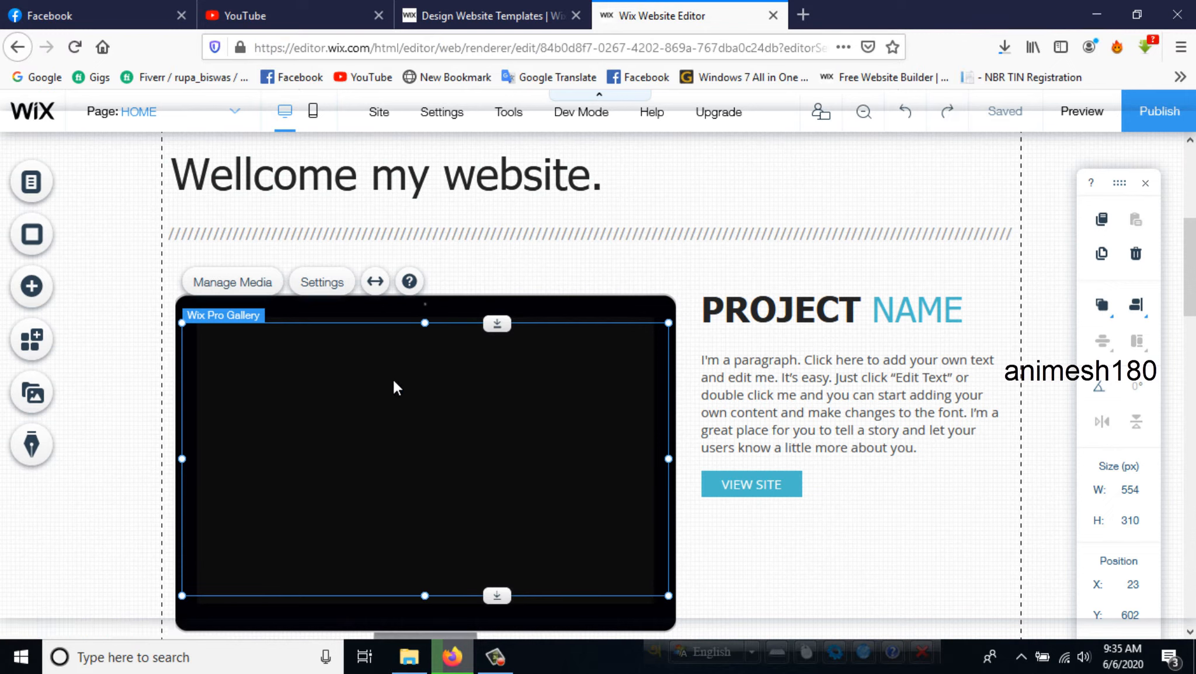
- Open the media manager of the first monitor gallery and delete all three template images
click(237, 283)
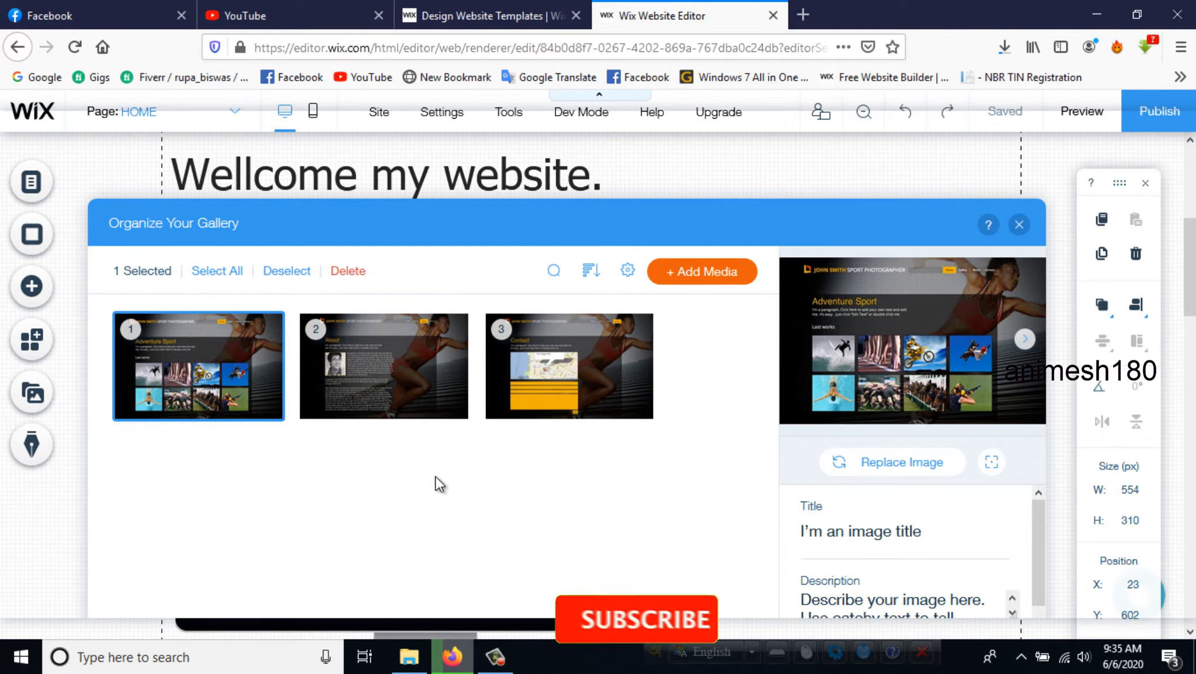
scroll(928, 524, down, 2)
scroll(838, 533, up, 1)
scroll(841, 534, up, 1)
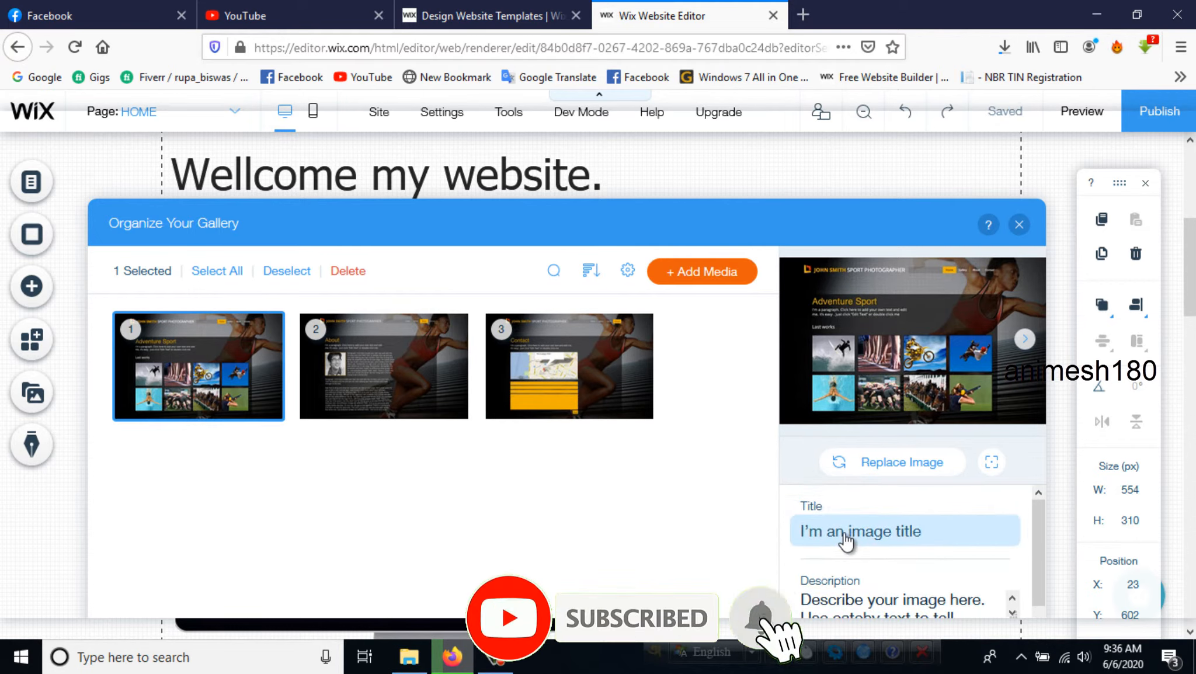
scroll(849, 596, down, 1)
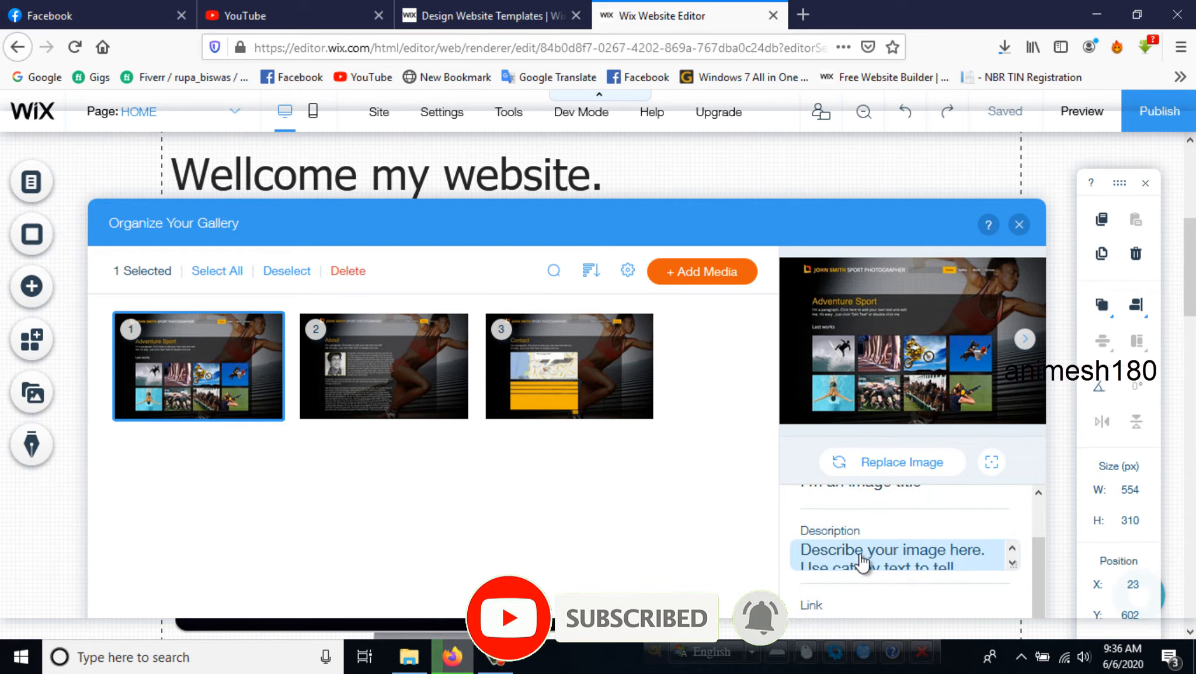
click(899, 554)
scroll(899, 554, up, 2)
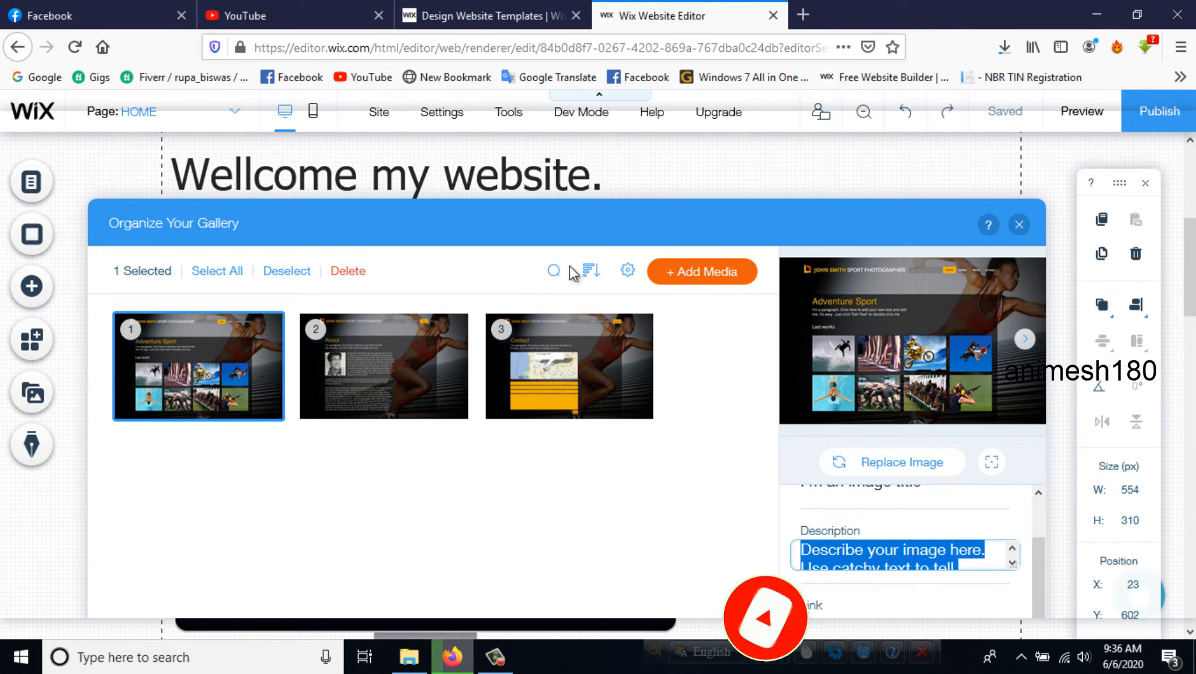
click(347, 272)
click(347, 272)
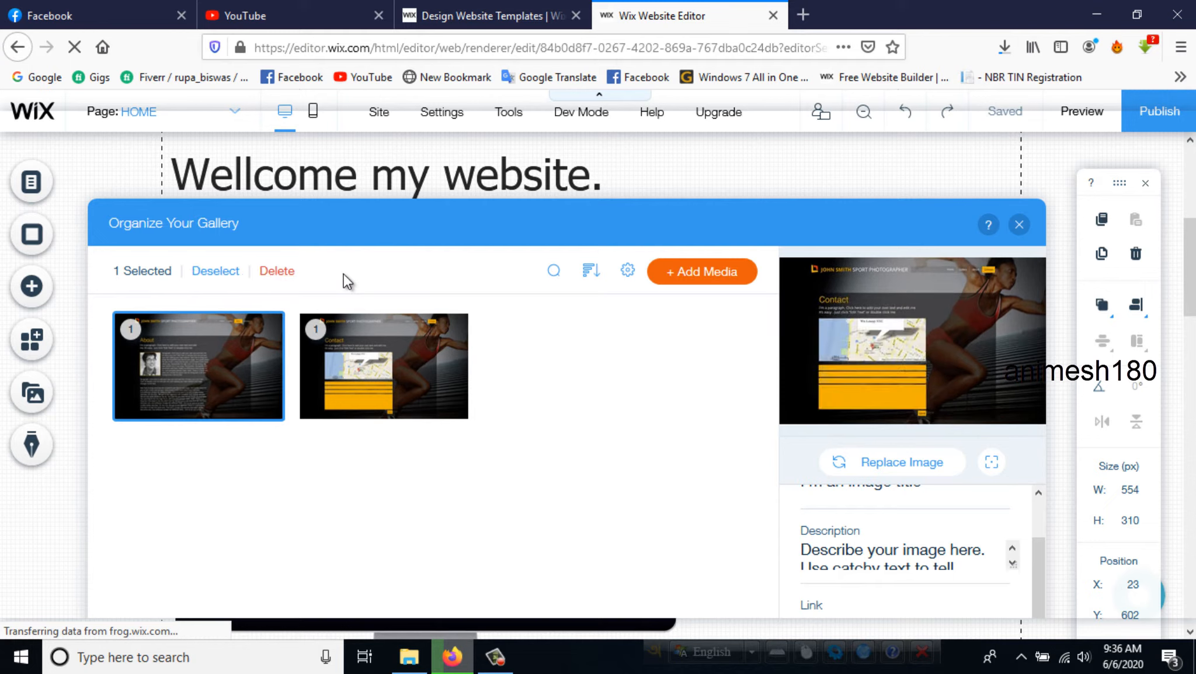
click(287, 272)
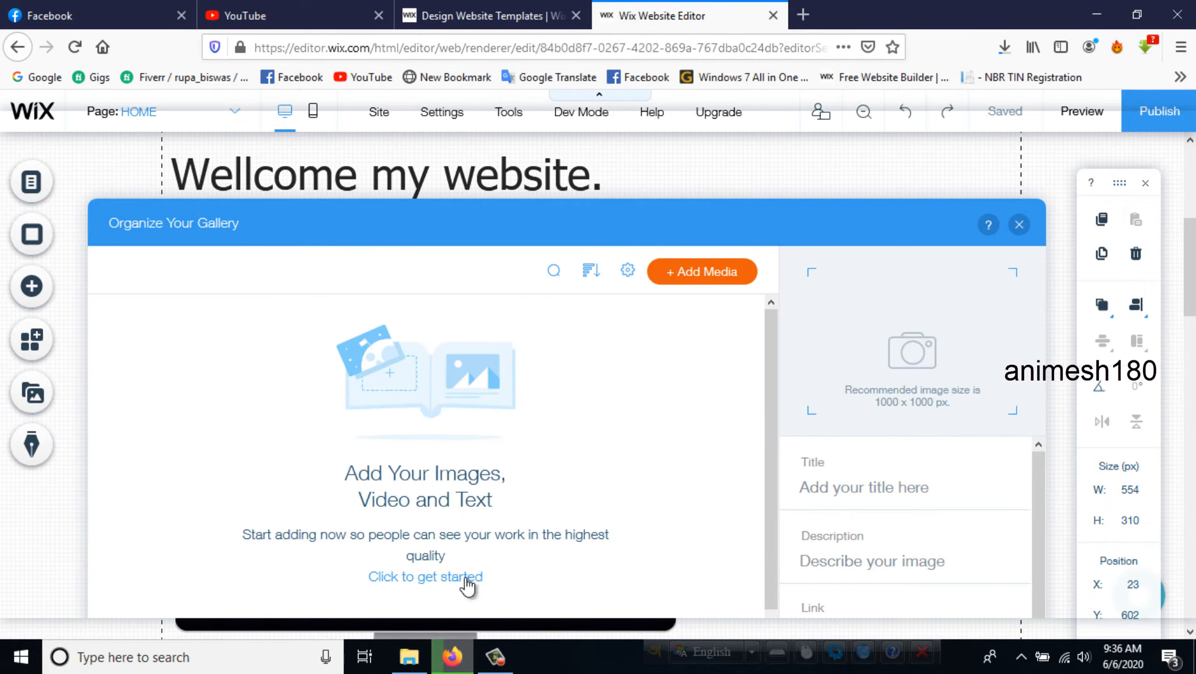
- Upload the red heart-and-roses image from the computer and add it to the emptied gallery
click(394, 581)
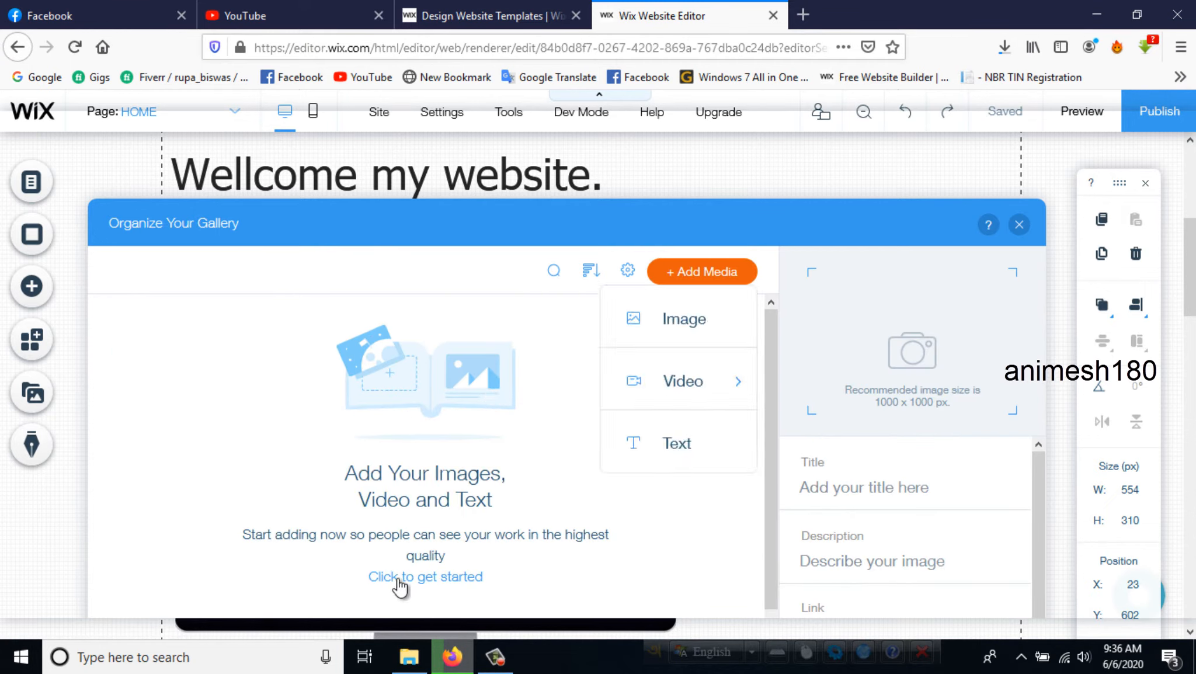
click(697, 326)
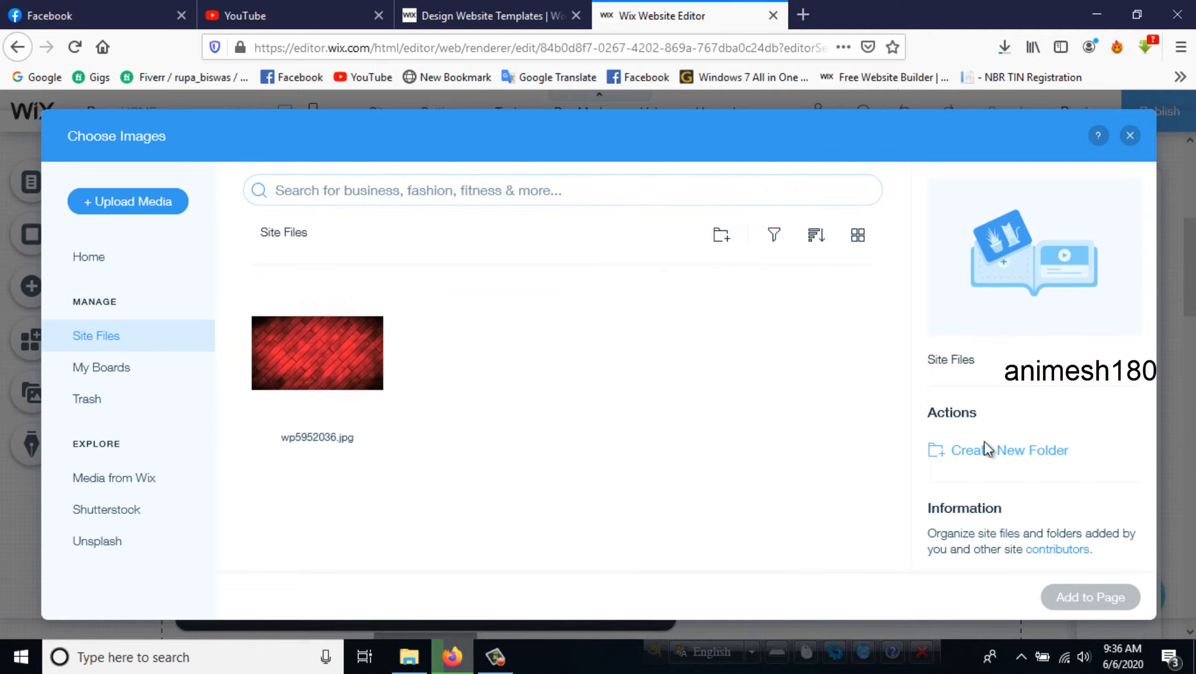
click(150, 202)
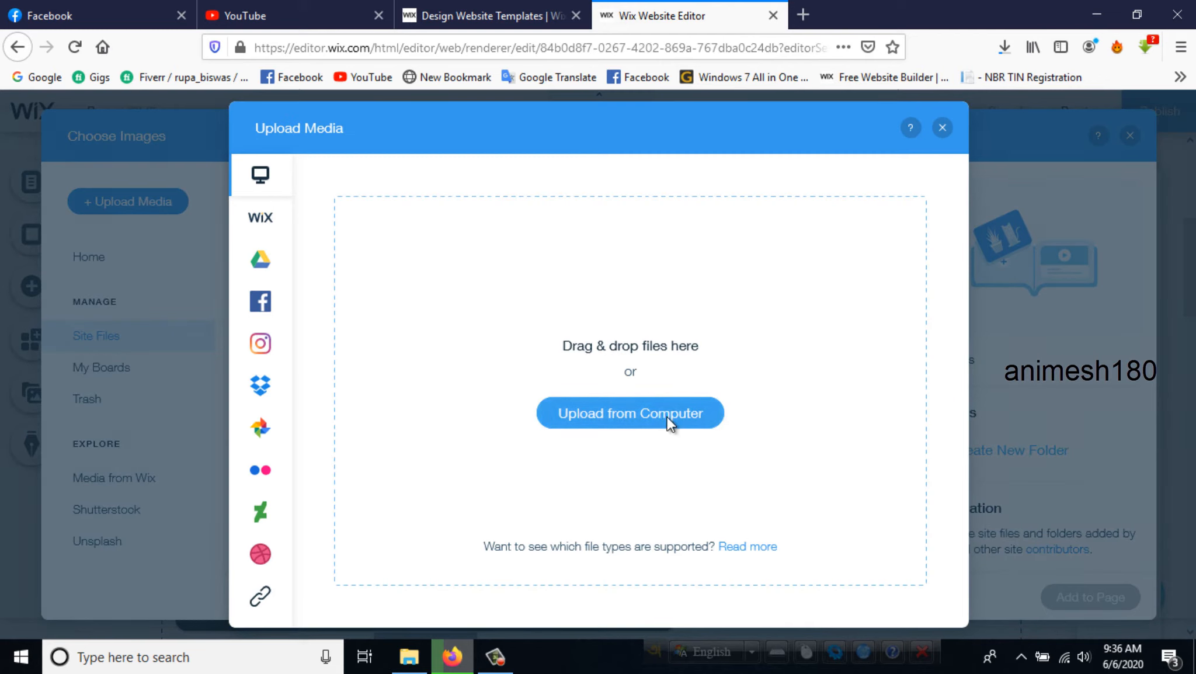
click(652, 411)
double_click(927, 485)
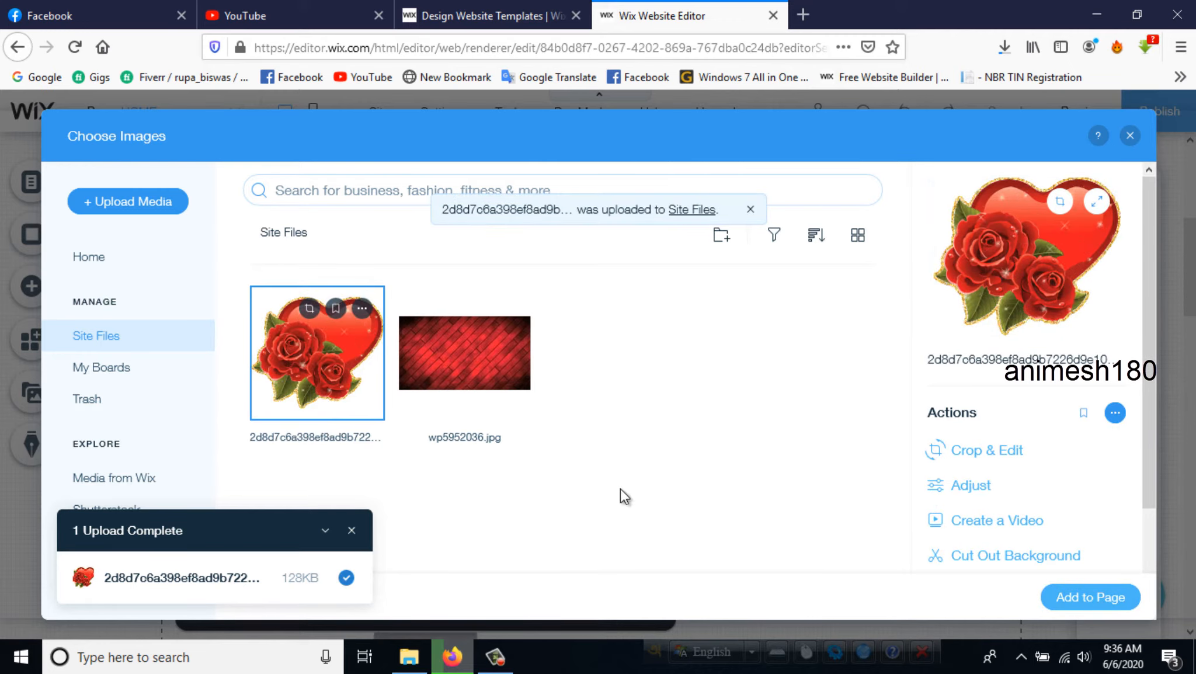
click(1089, 597)
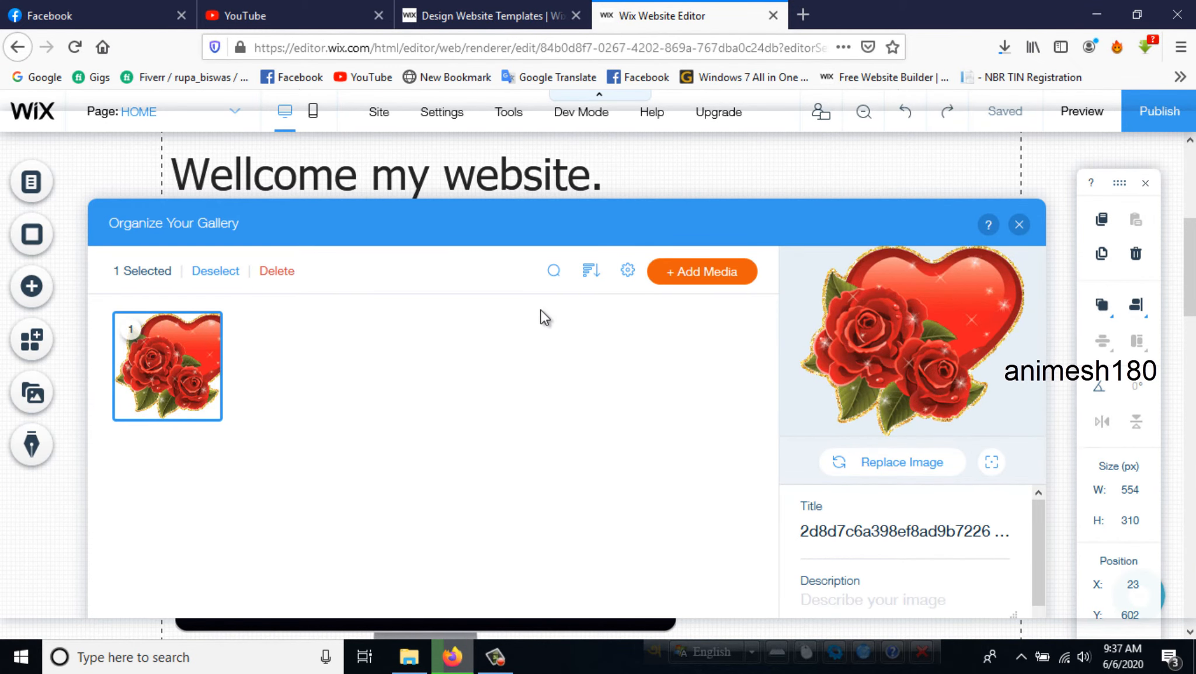
- Try to add a text item to the gallery and close the gallery organizer
click(702, 273)
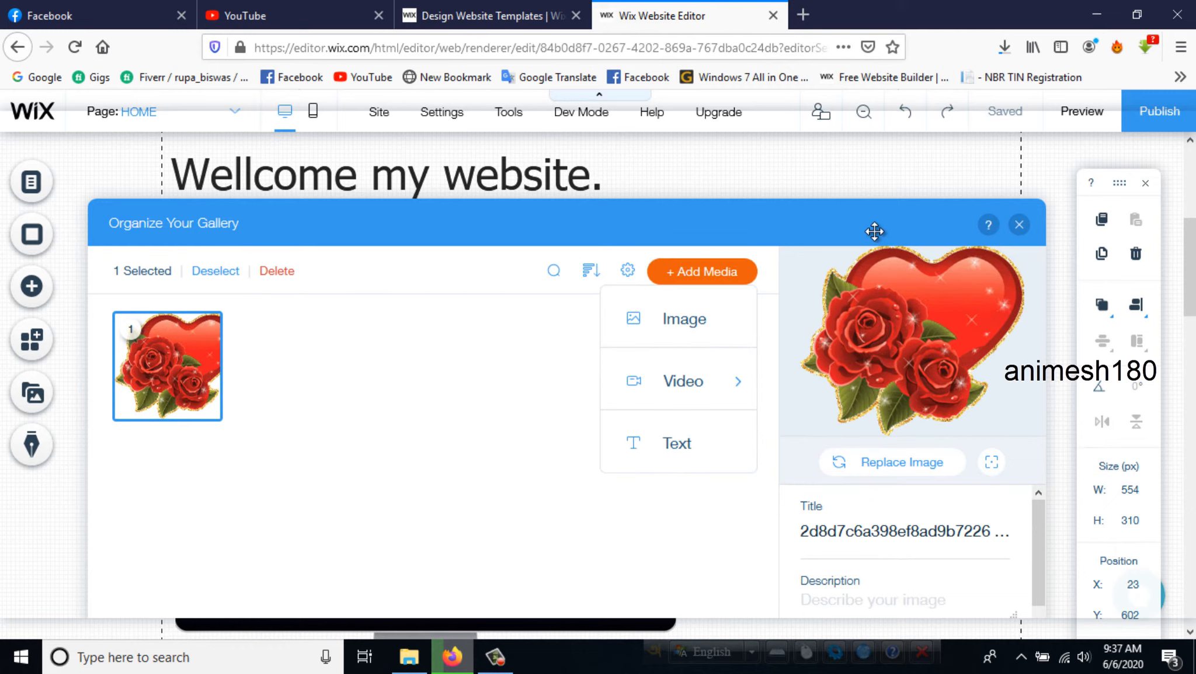
mouse_move(175, 347)
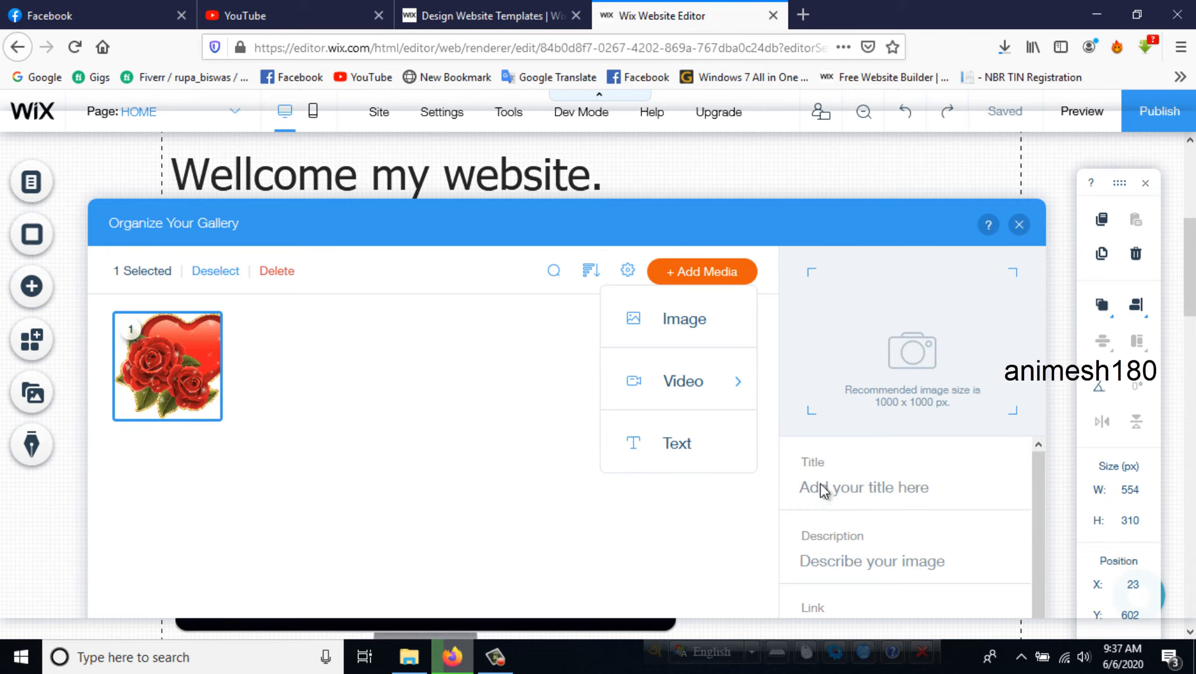
click(700, 454)
click(974, 137)
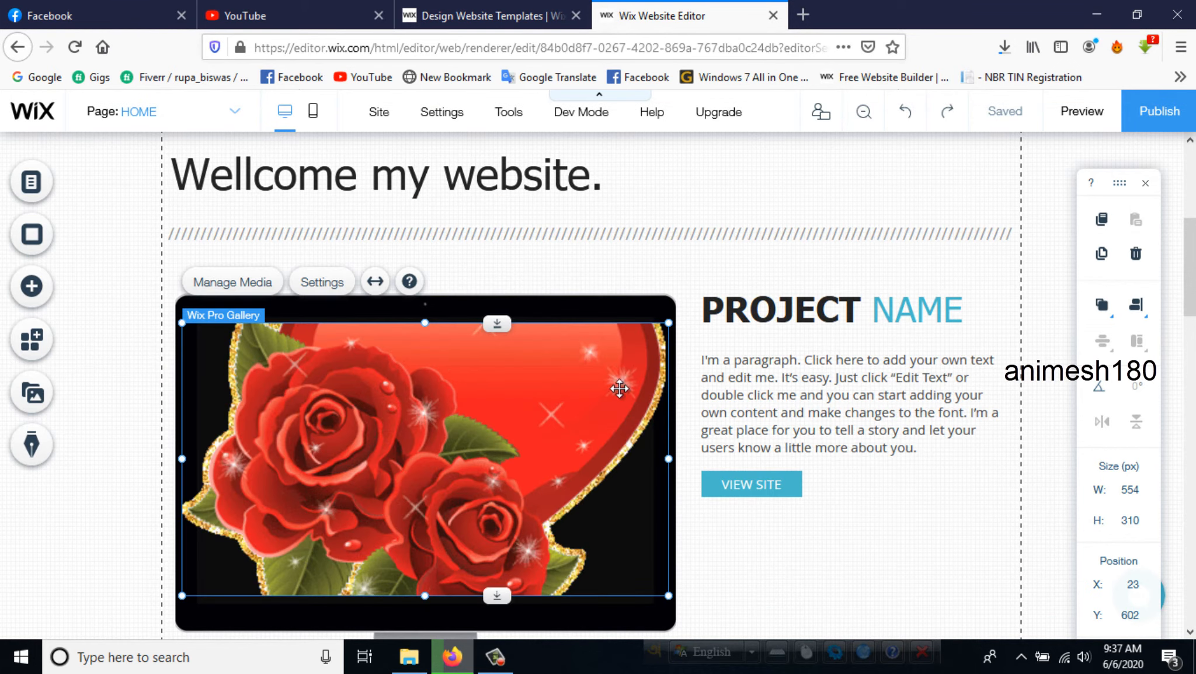
- Remove the bold formatting from the "PROJECT NAME" heading beside the heart-and-roses gallery and close the text settings
click(800, 465)
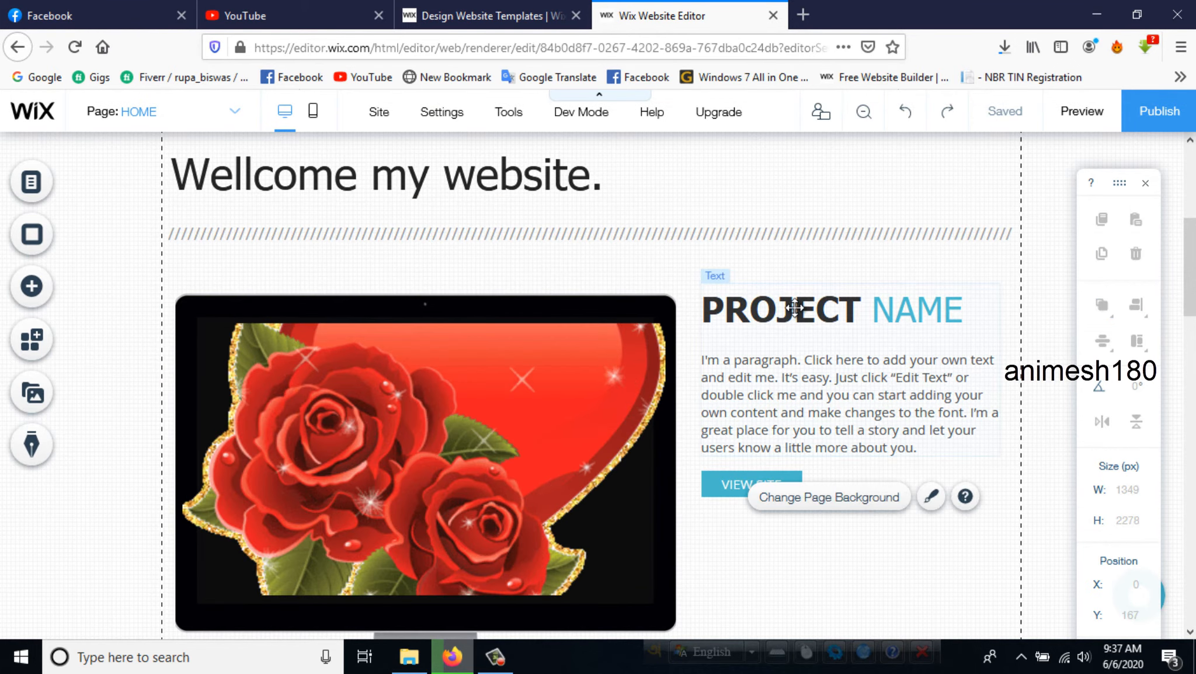
click(794, 306)
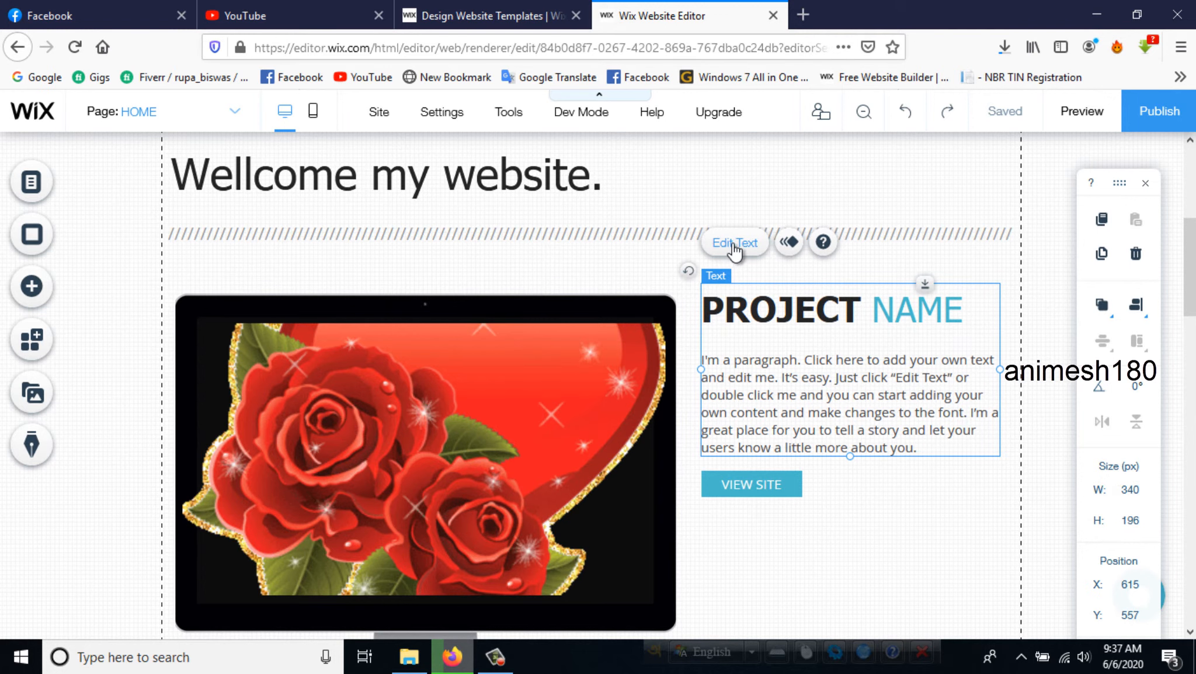
double_click(797, 308)
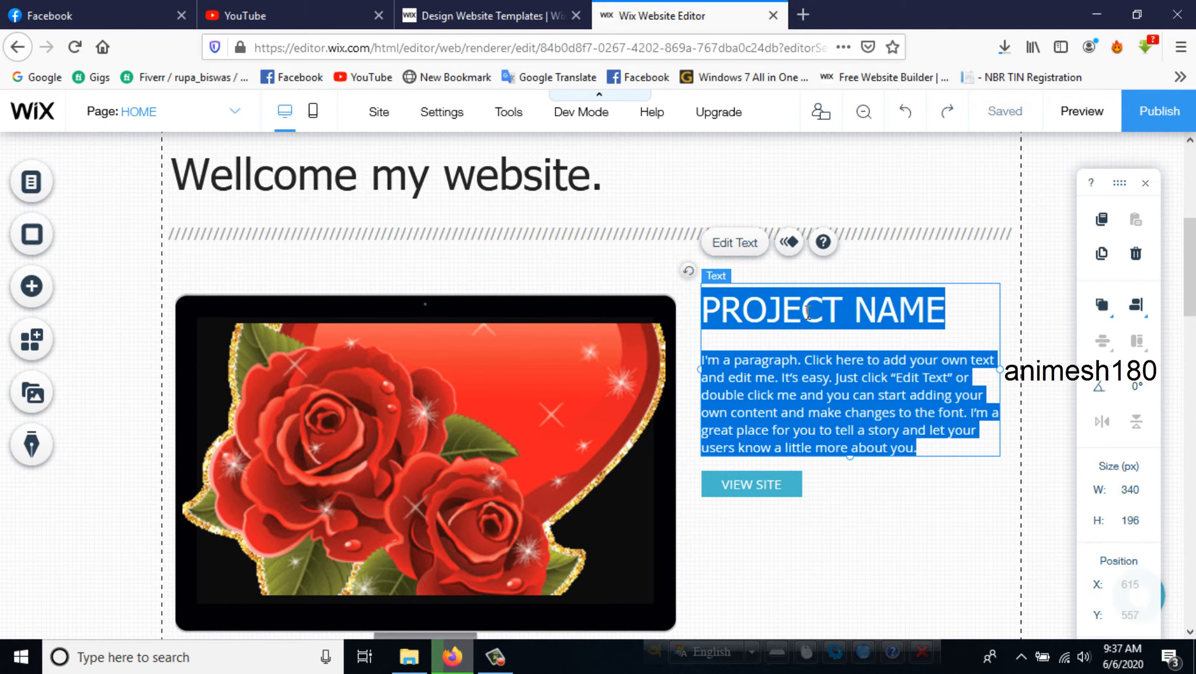
click(777, 392)
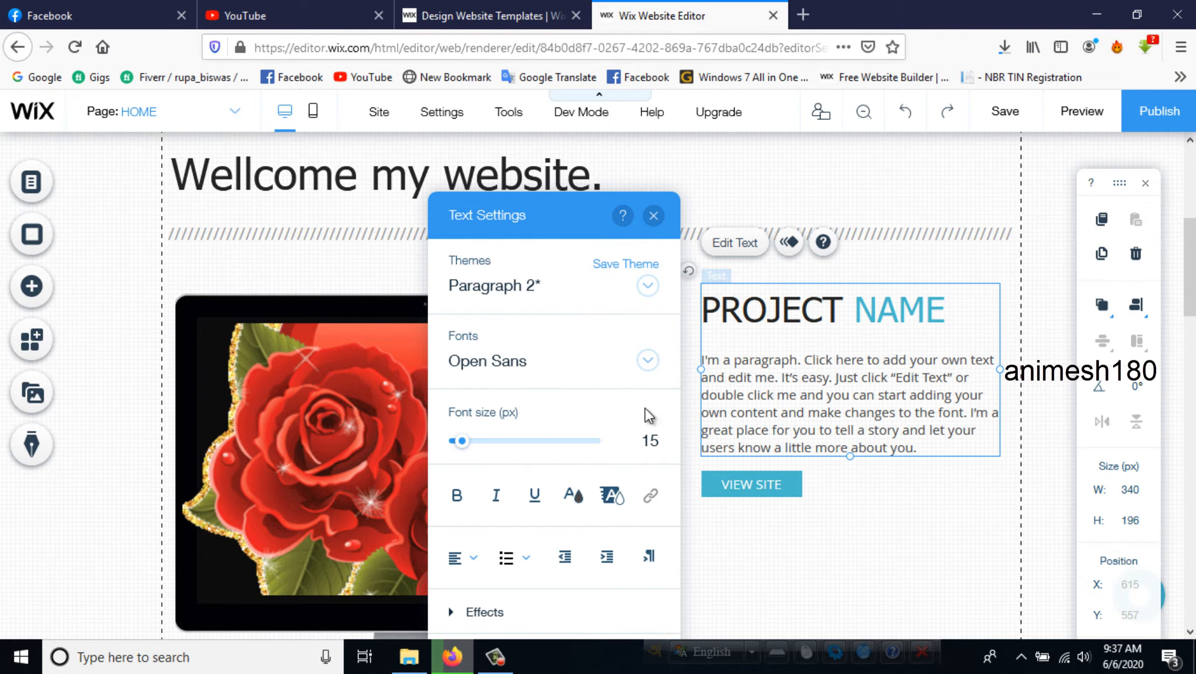
click(675, 208)
- Open the page background options and apply the Wooden Hut image as the home page background
scroll(539, 387, down, 7)
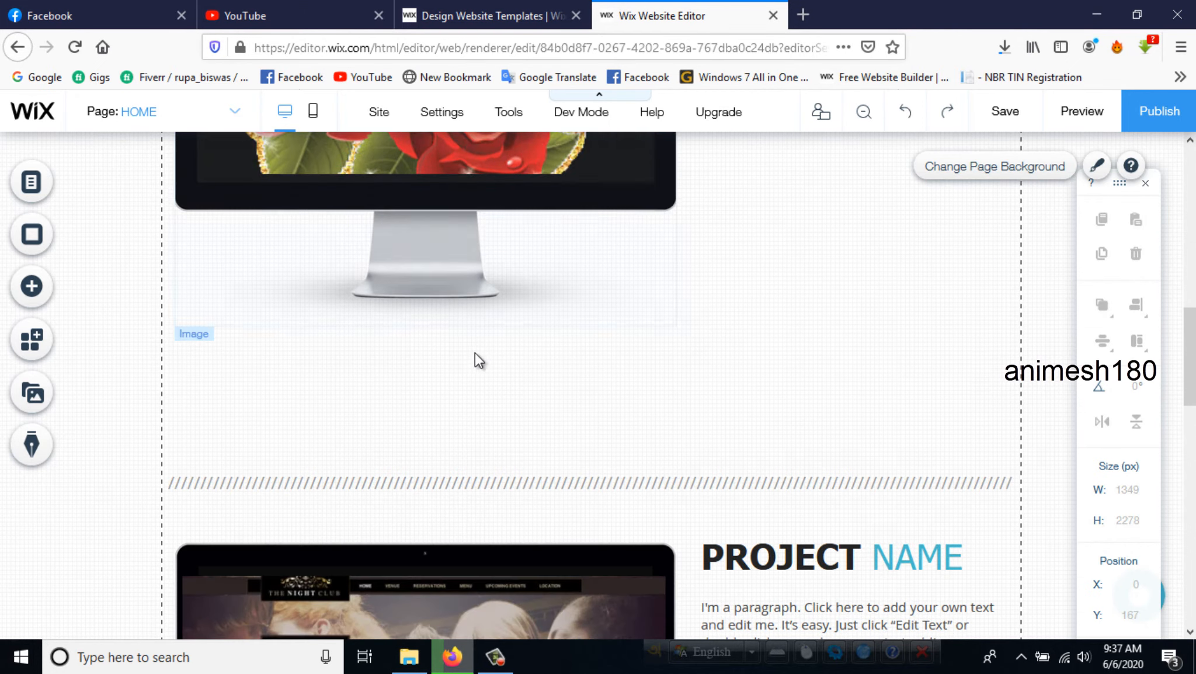
scroll(628, 400, down, 9)
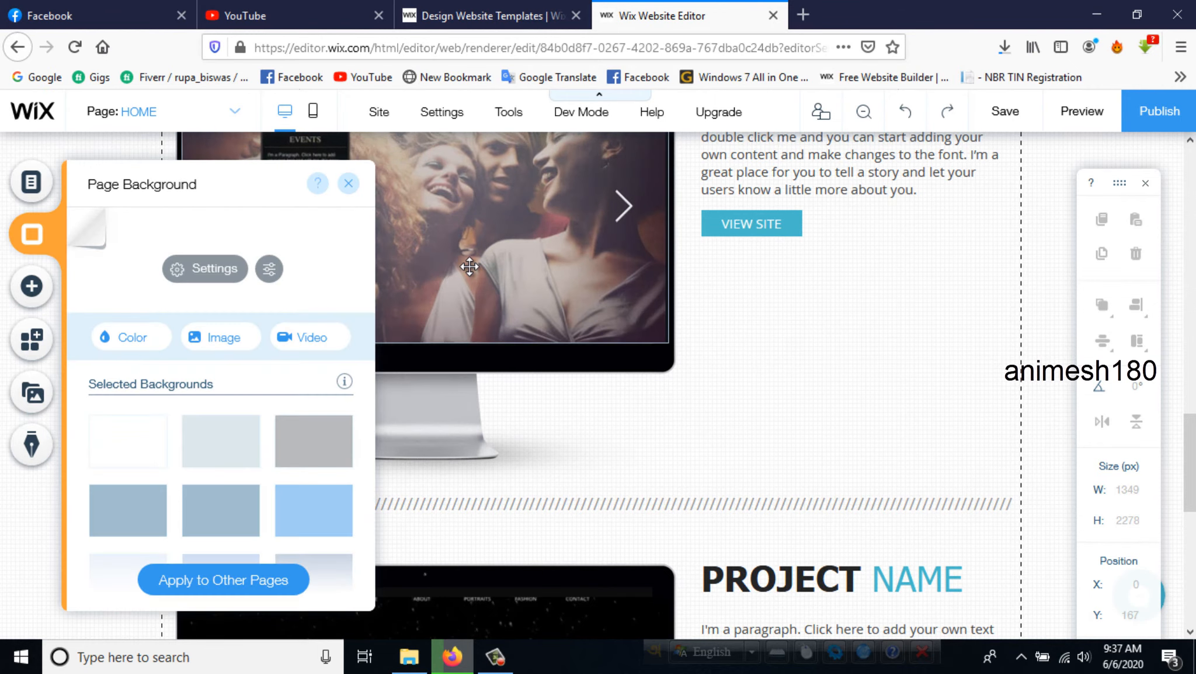
mouse_move(213, 448)
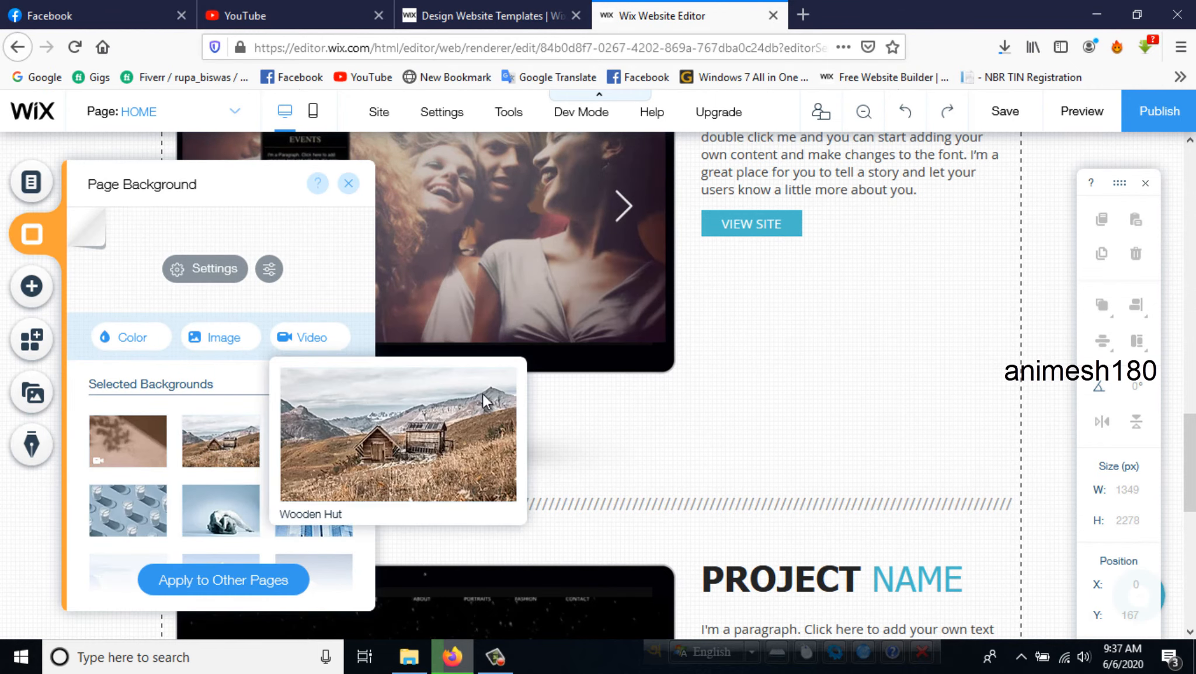
click(484, 402)
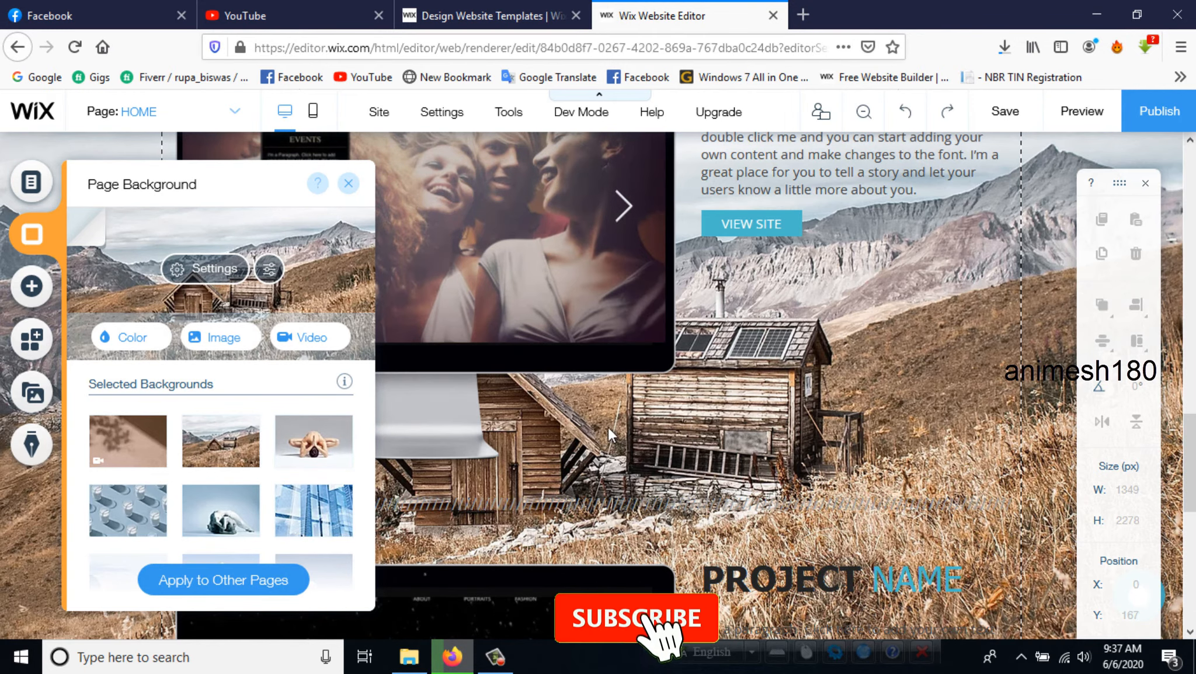
- Set the page background to the image of a woman in a folded yoga pose and close the background options
click(323, 459)
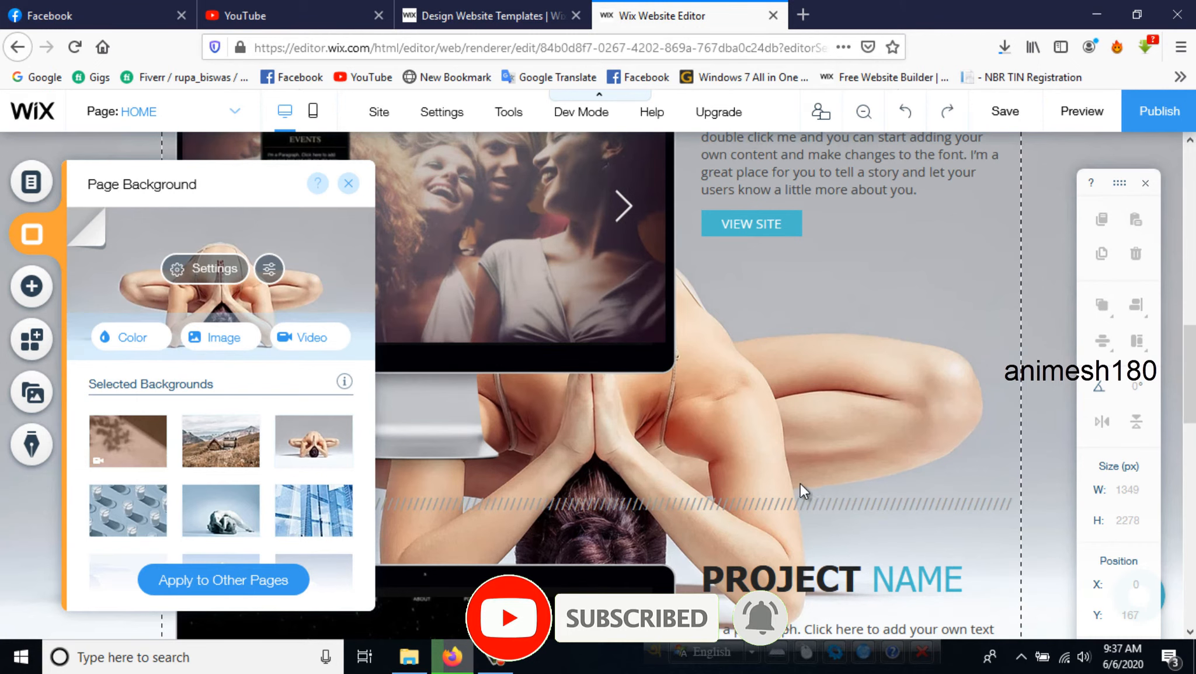
scroll(805, 491, up, 11)
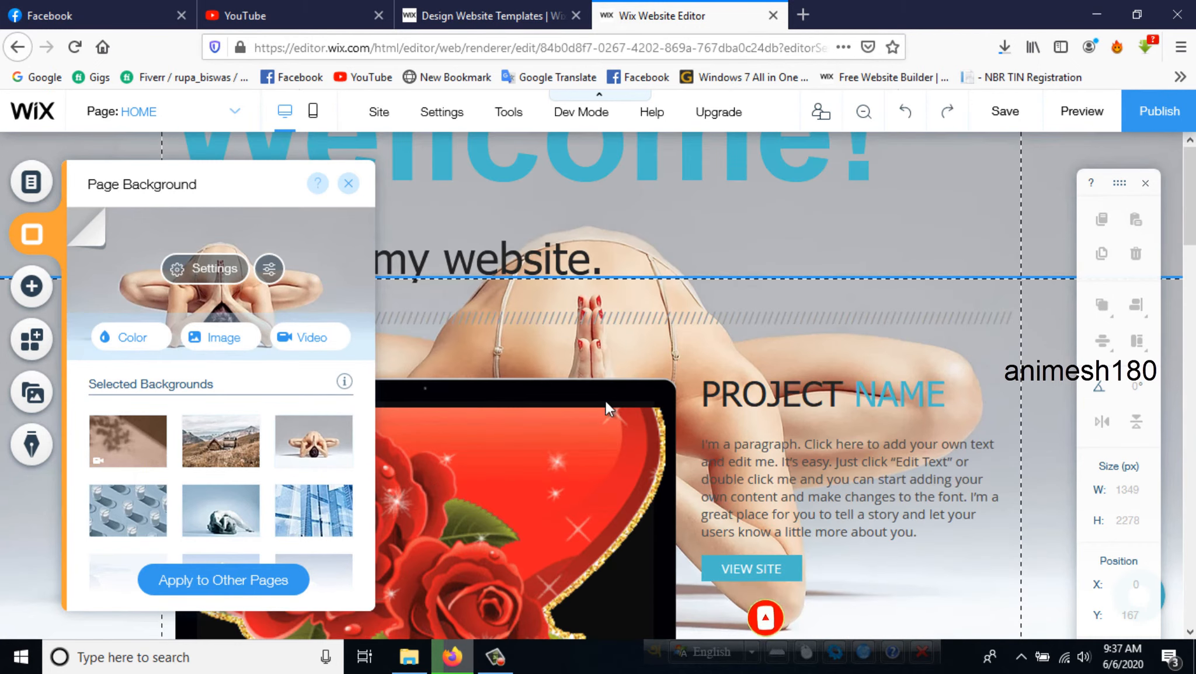
scroll(607, 409, up, 4)
click(348, 184)
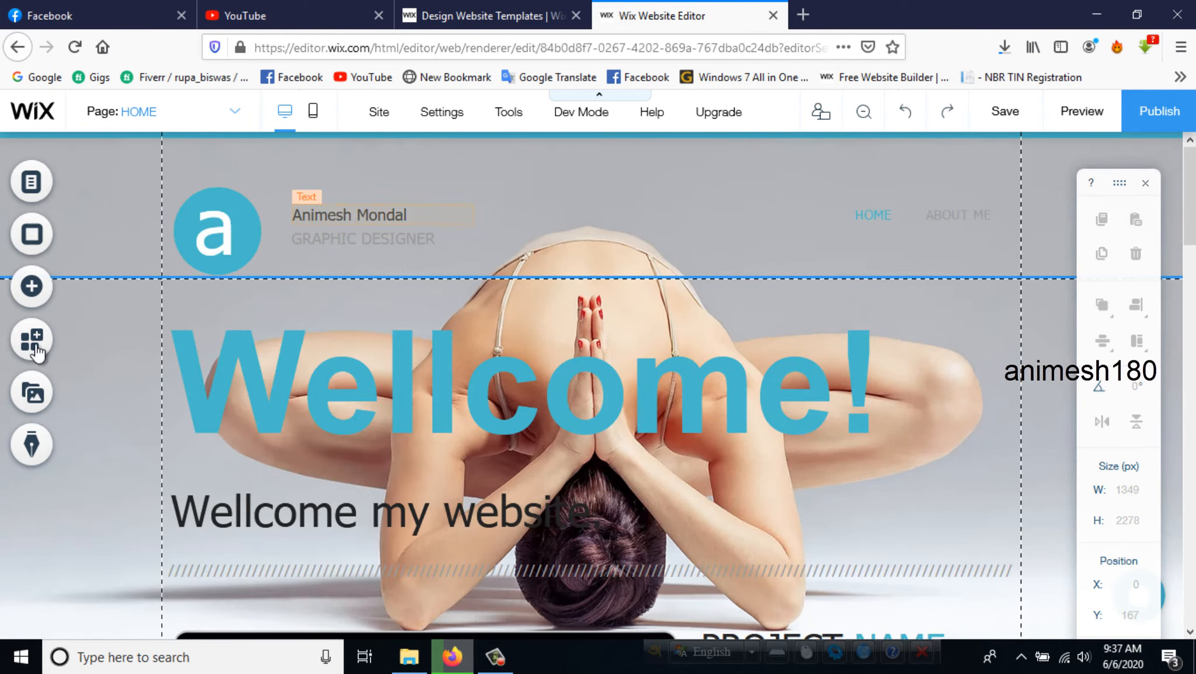
- Browse the page elements available to add, including the menu styles, and close the list
click(33, 287)
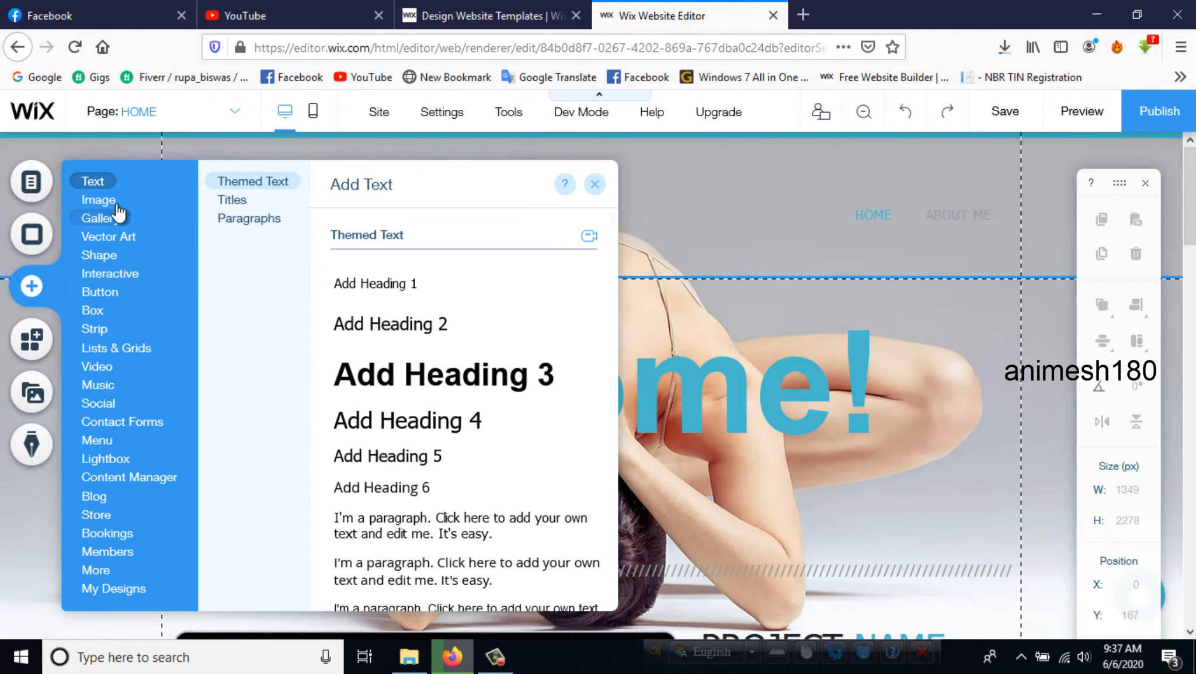
click(98, 200)
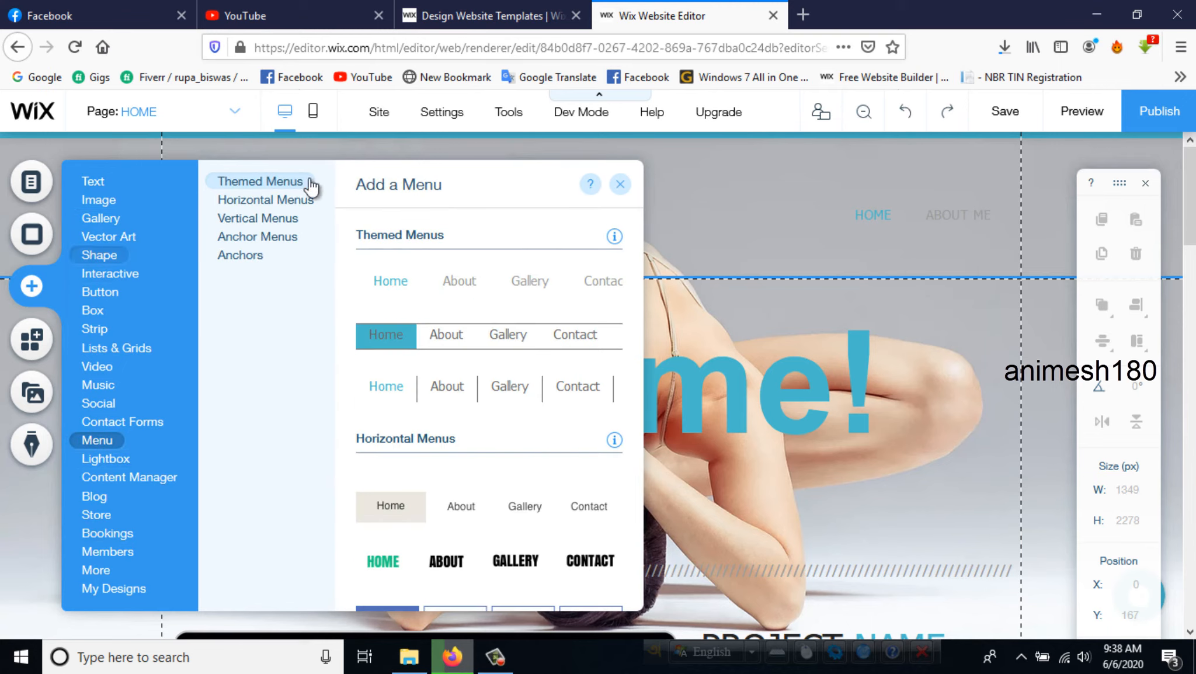
click(619, 186)
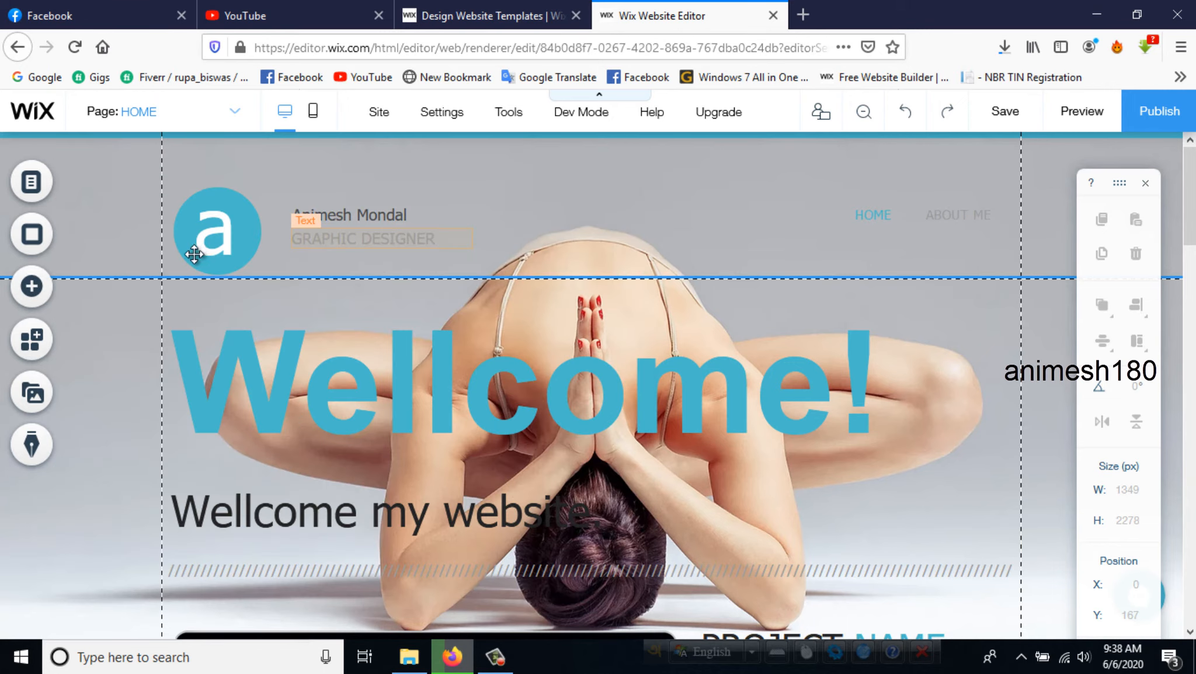
- Apply the animation between Spin-In and Turn-In to the header's "a" logo text and close the animation choices
click(217, 234)
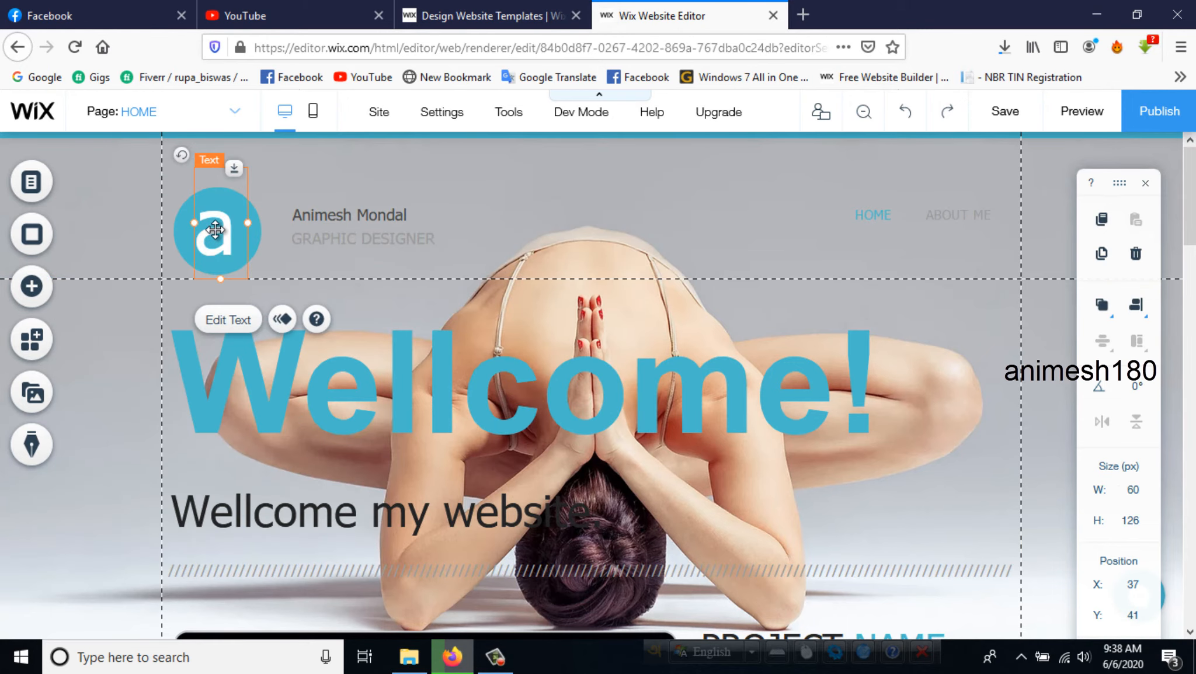
click(232, 321)
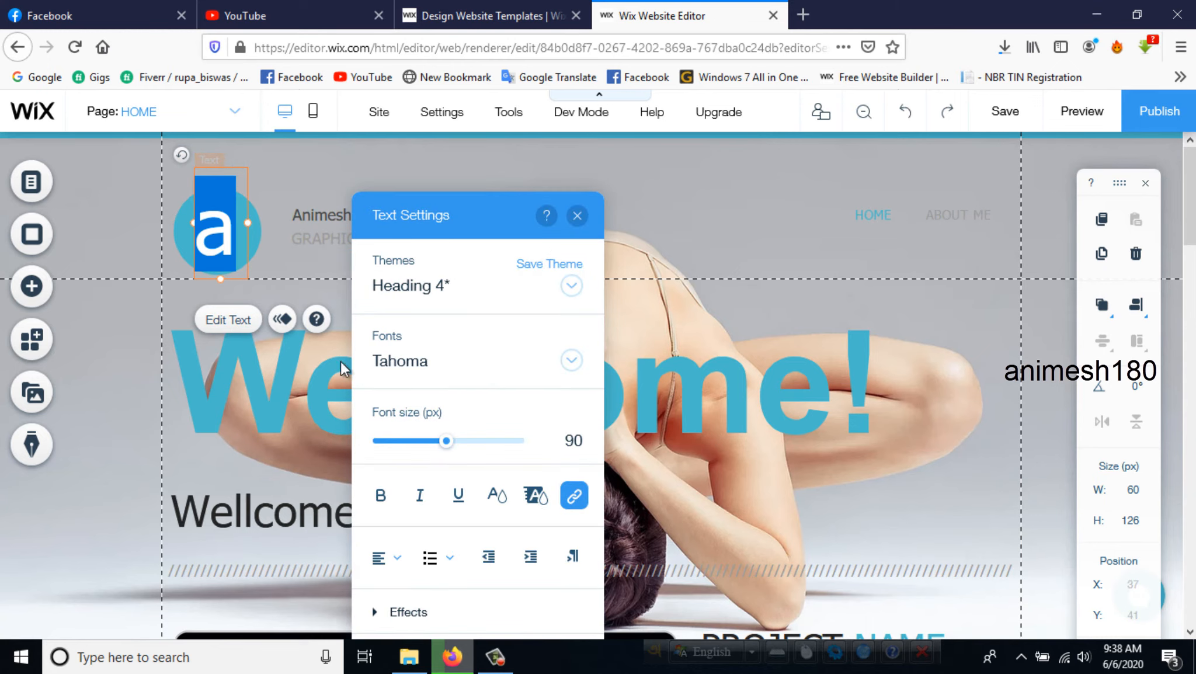
click(577, 217)
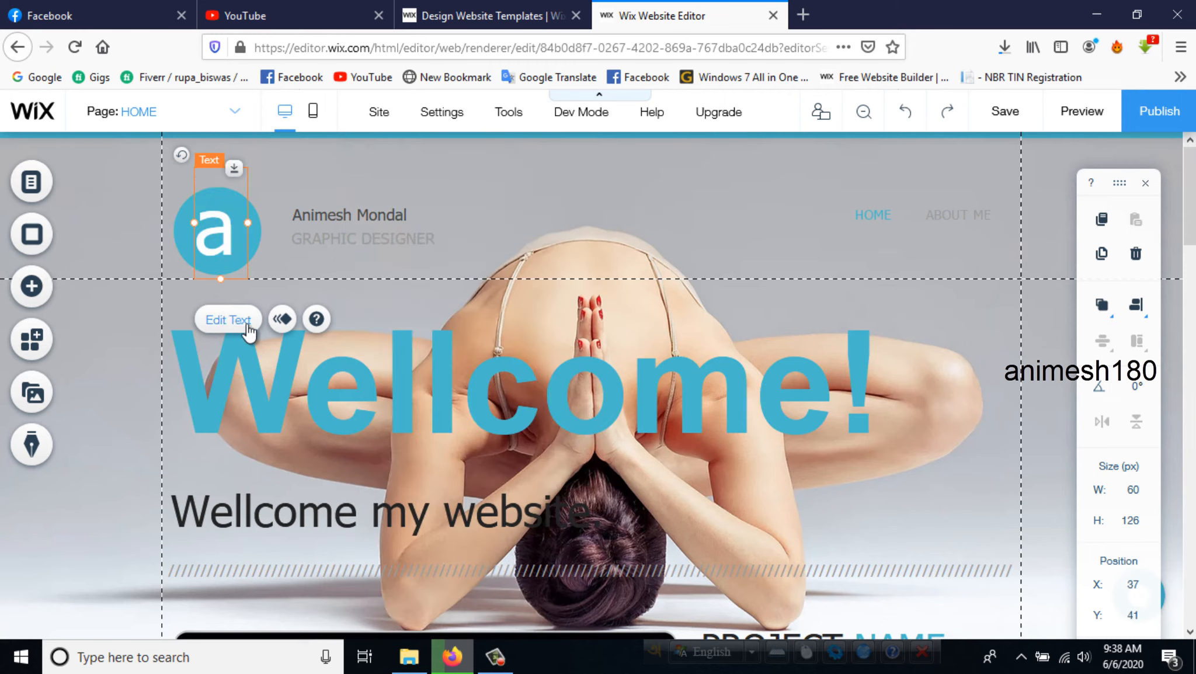
click(283, 319)
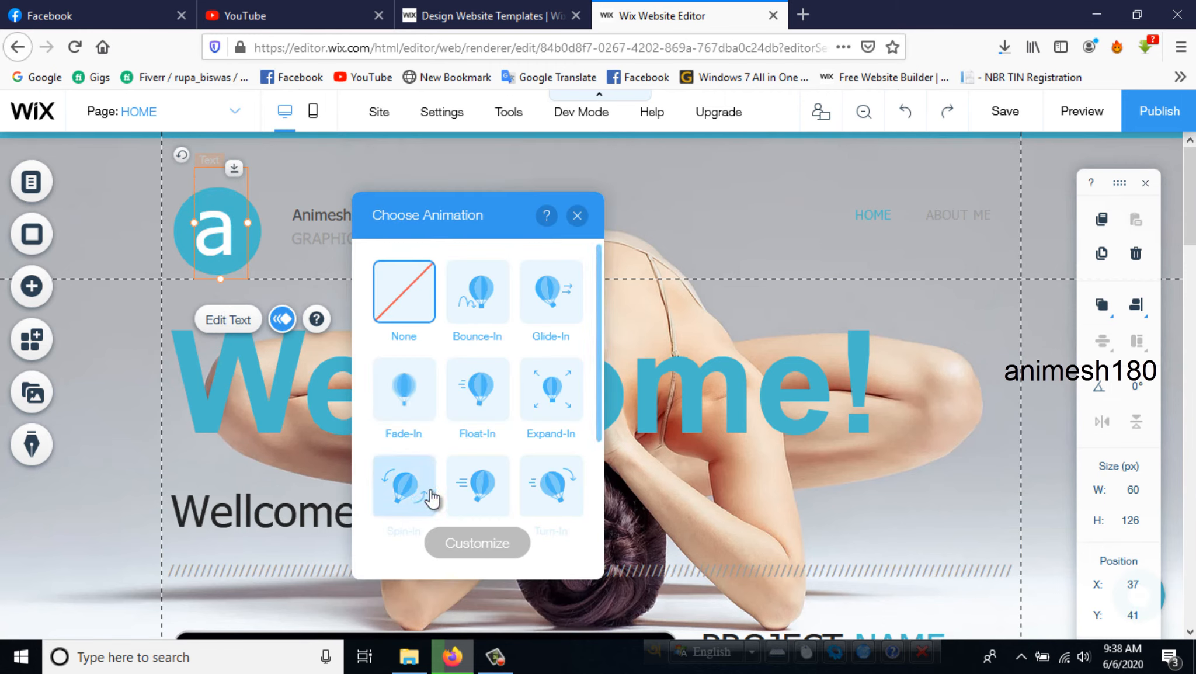
click(473, 488)
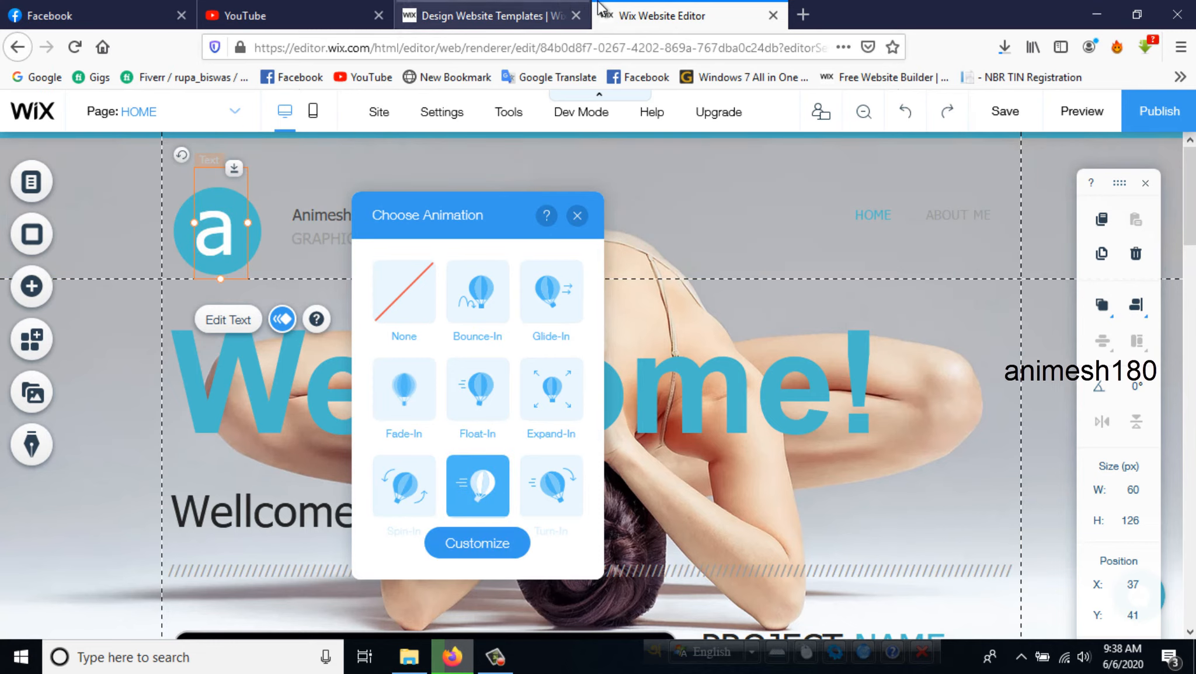
click(575, 216)
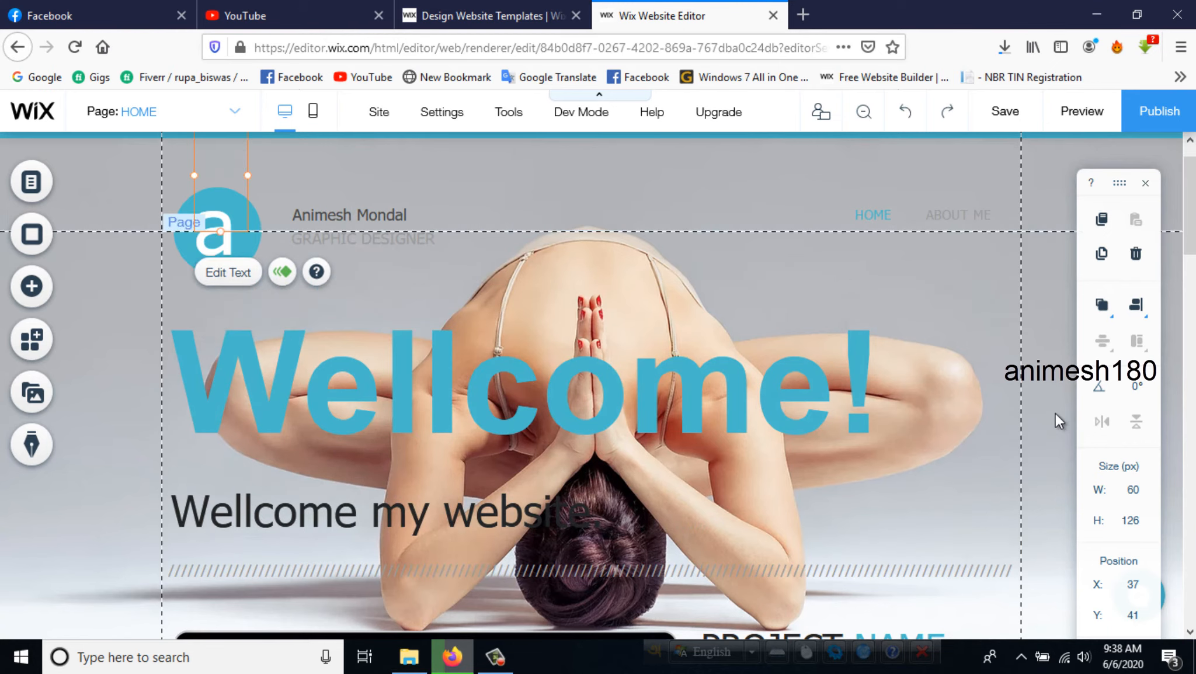
- Add the lines "Emil:", "Contact no:" and "Address:" above the copyright line in the footer text
scroll(561, 419, down, 6)
scroll(561, 419, down, 10)
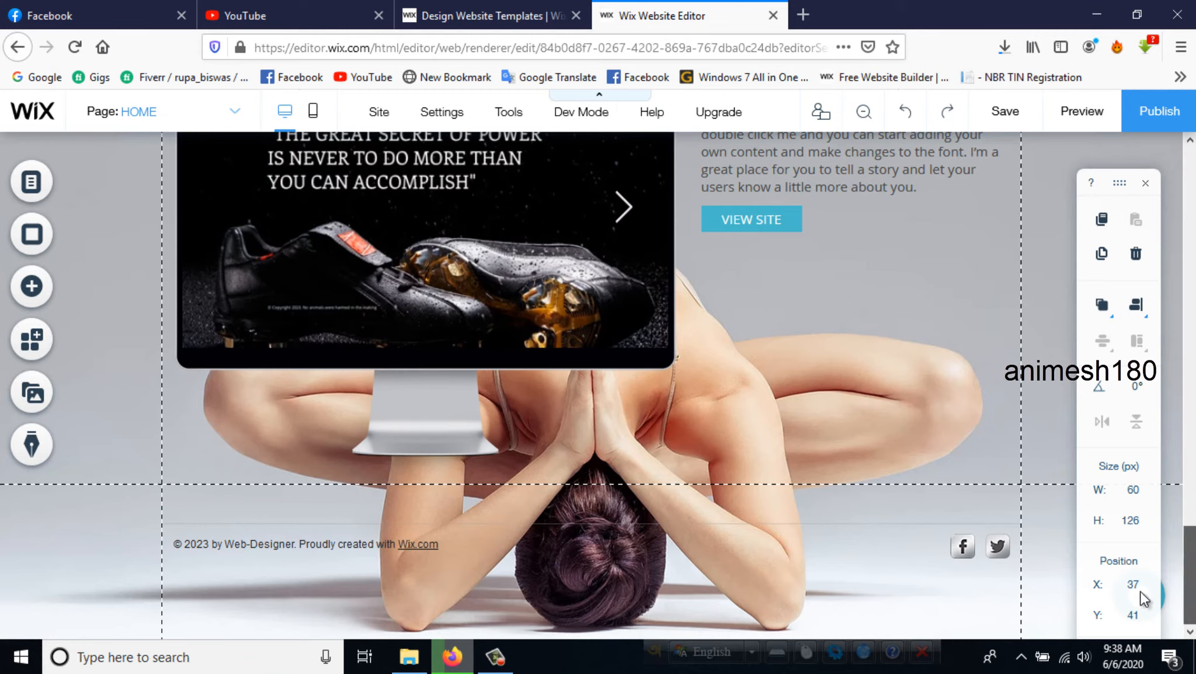
click(259, 544)
click(208, 496)
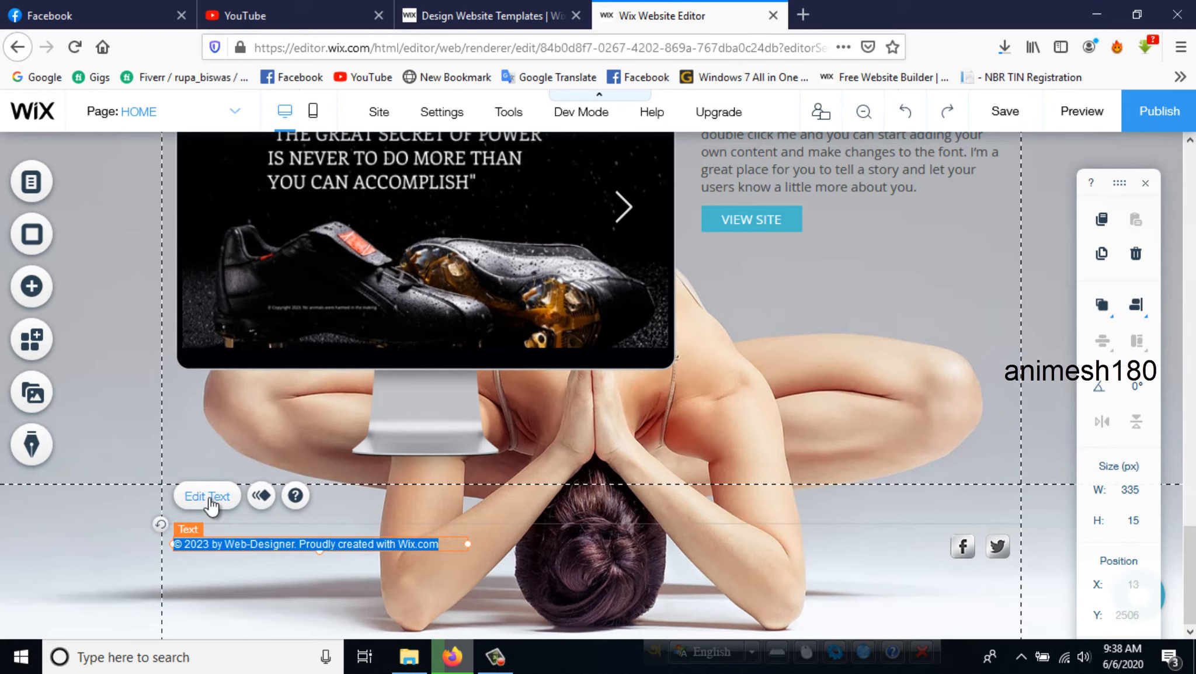
click(442, 543)
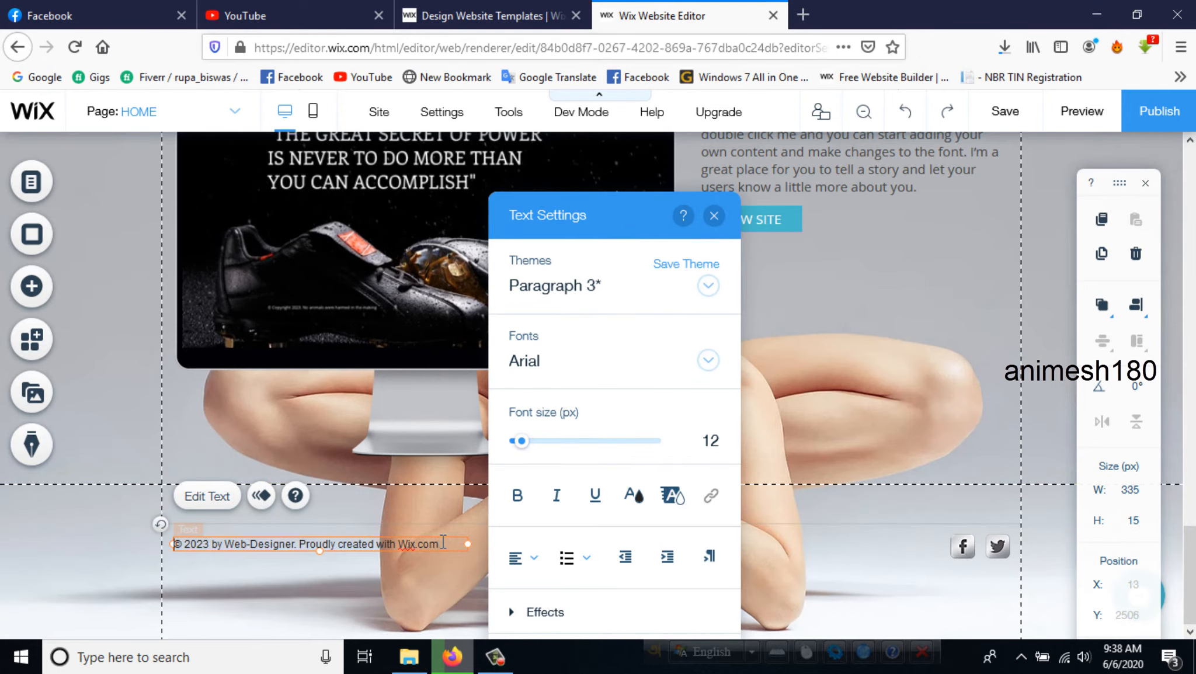
key(Return)
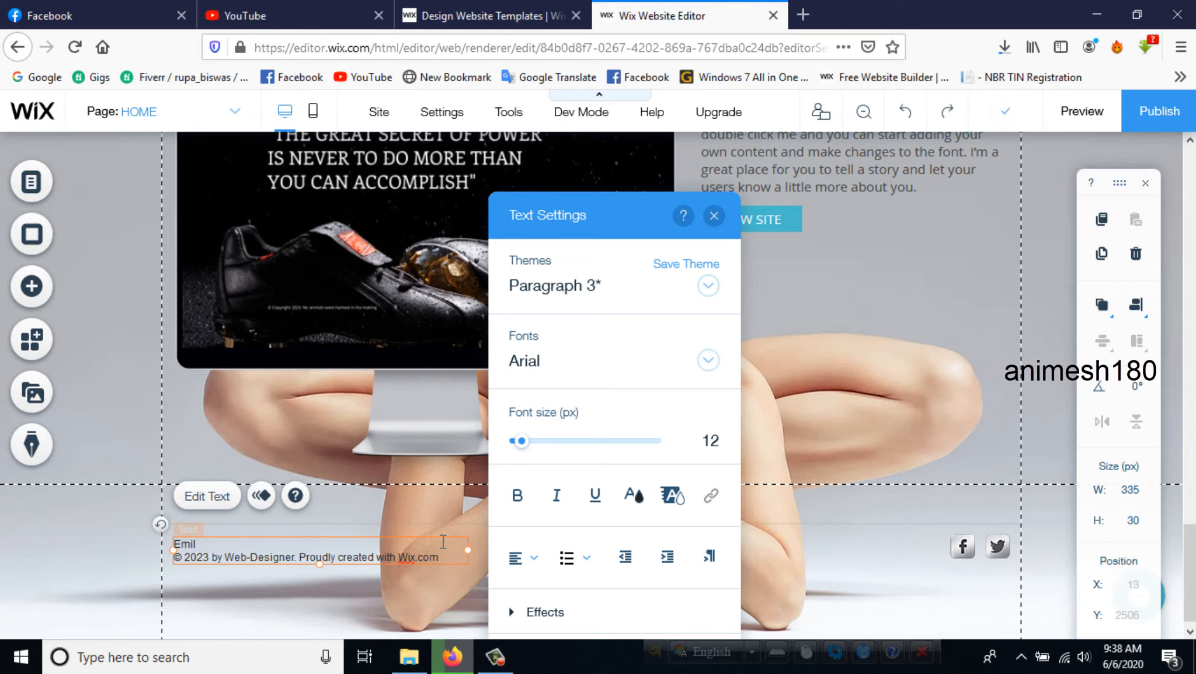
key(Return)
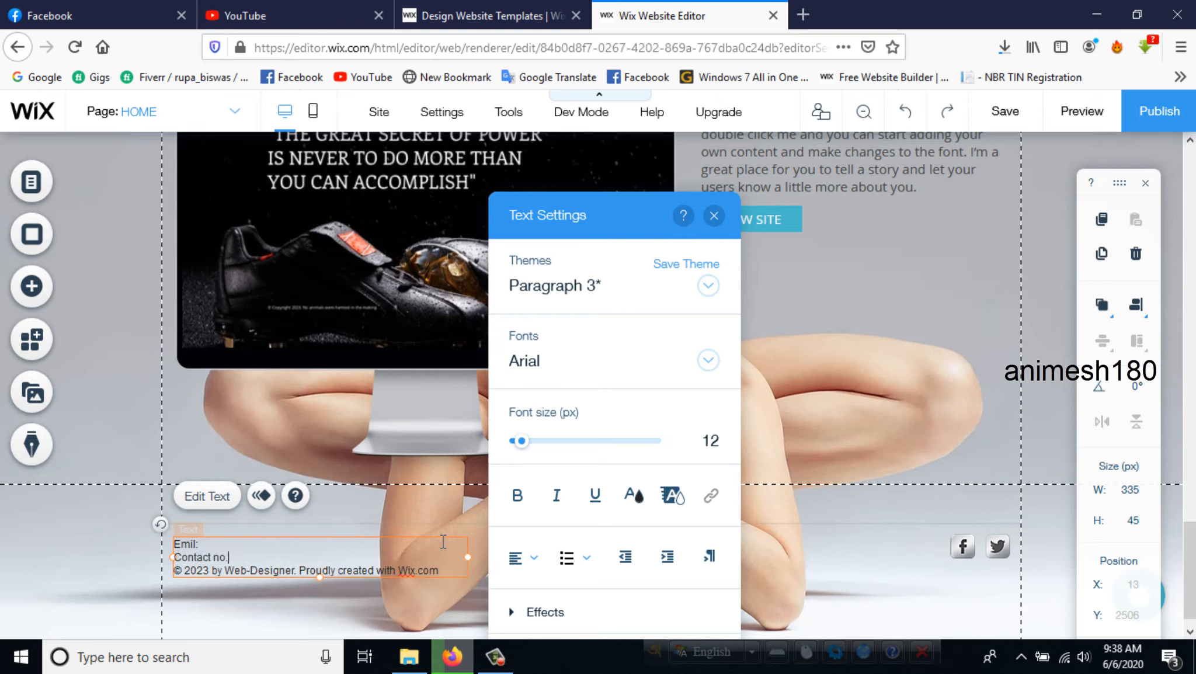
key(Return)
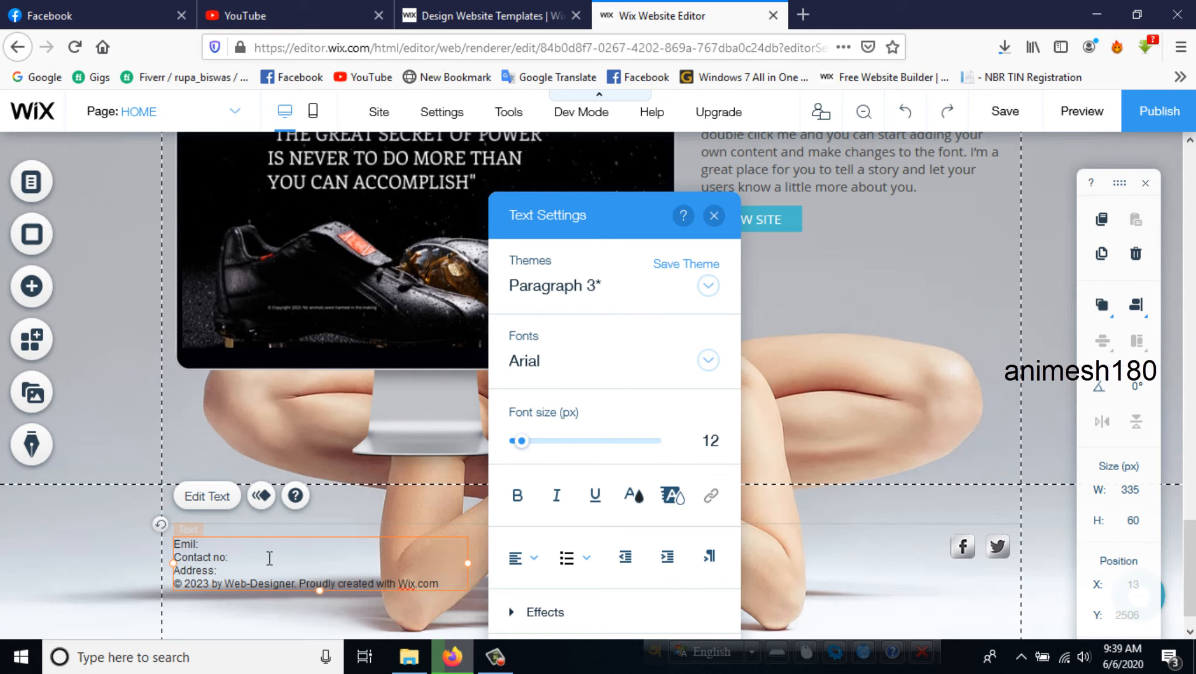
click(714, 215)
click(555, 564)
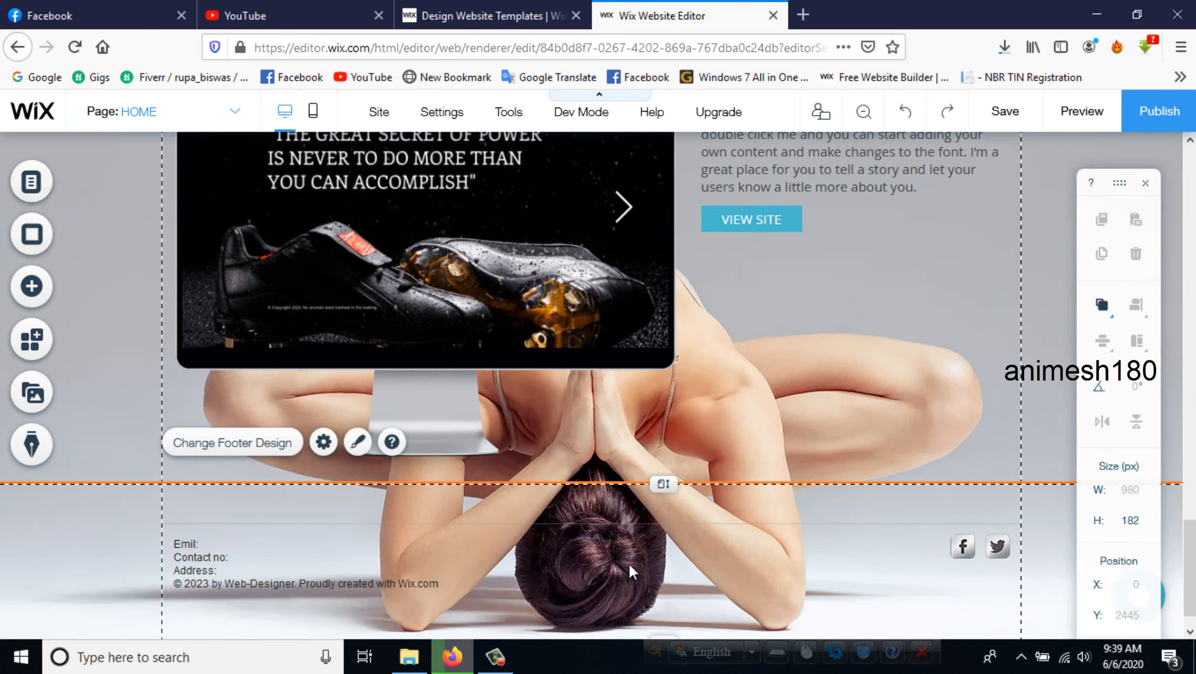
- Open the link settings of the footer's social bar and copy the web address of the design templates page
scroll(787, 540, up, 3)
scroll(929, 540, down, 3)
click(966, 546)
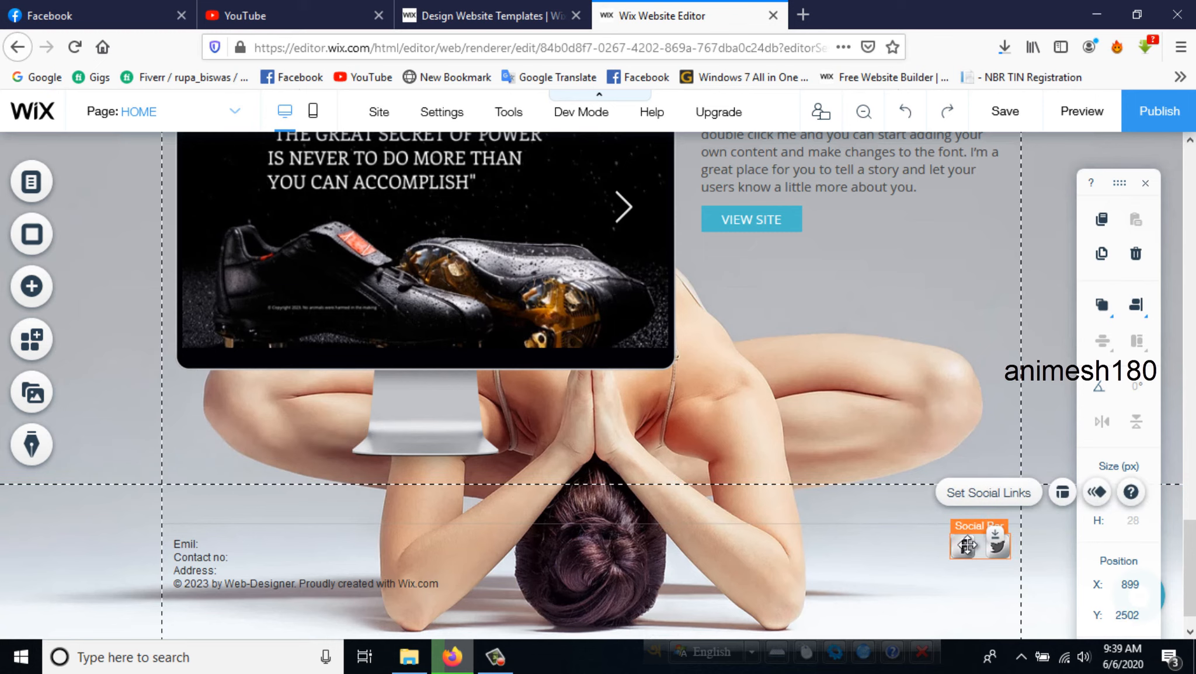
click(981, 493)
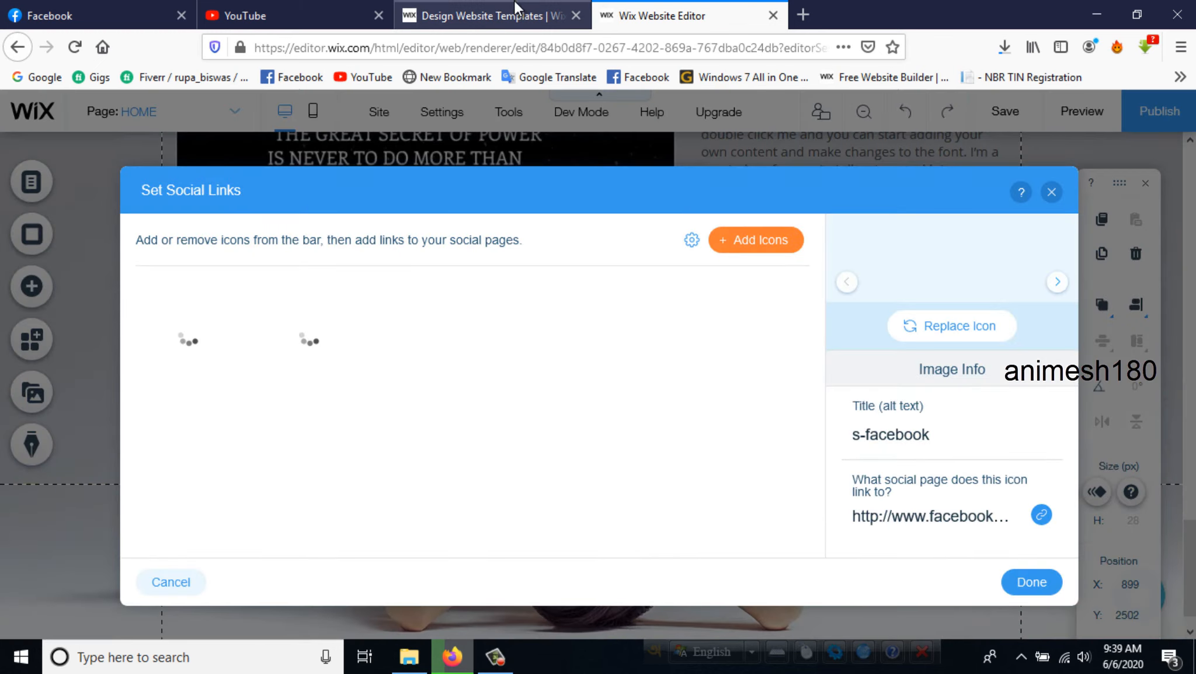
click(523, 18)
click(474, 47)
right_click(475, 47)
click(505, 96)
click(637, 3)
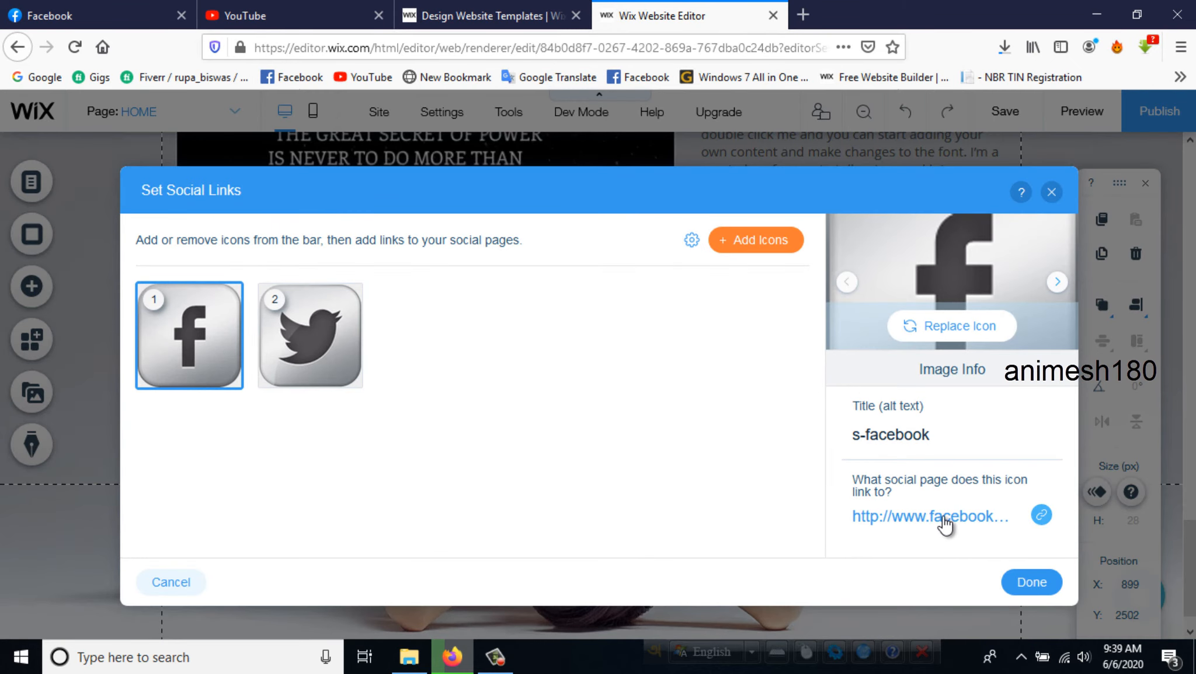
- Replace the Facebook icon's web address with the copied templates page URL and close the social links settings
right_click(944, 522)
click(1043, 532)
click(1042, 516)
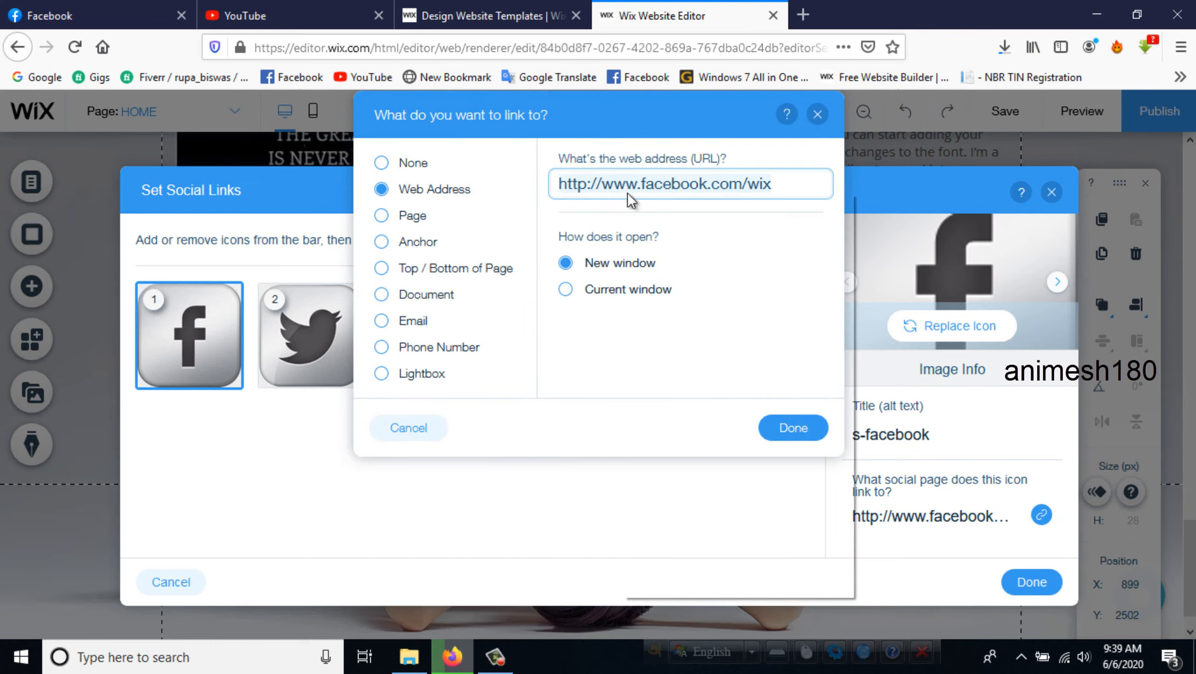
right_click(623, 193)
click(664, 386)
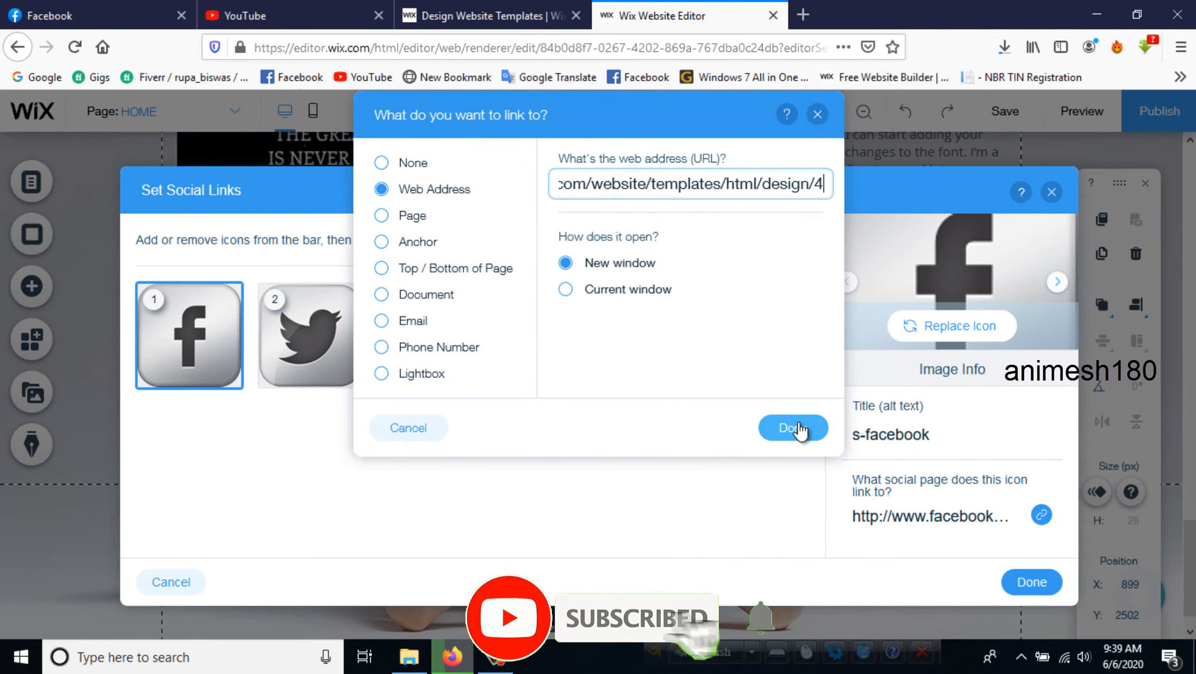
click(793, 429)
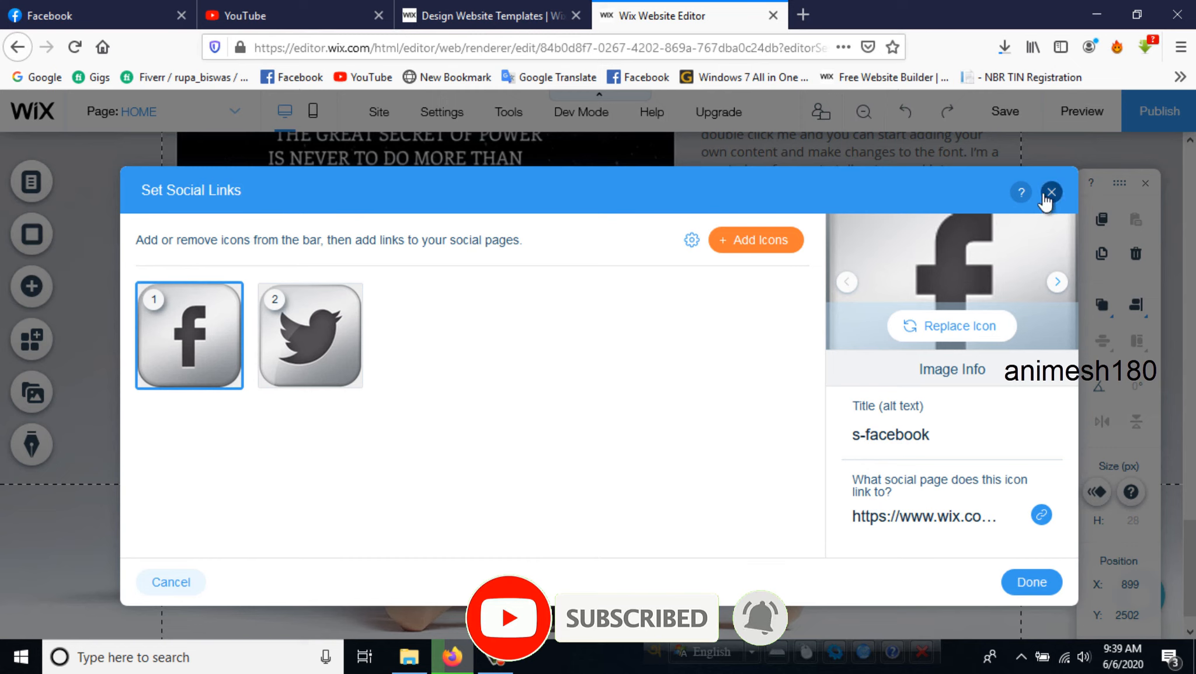
click(1051, 192)
click(695, 441)
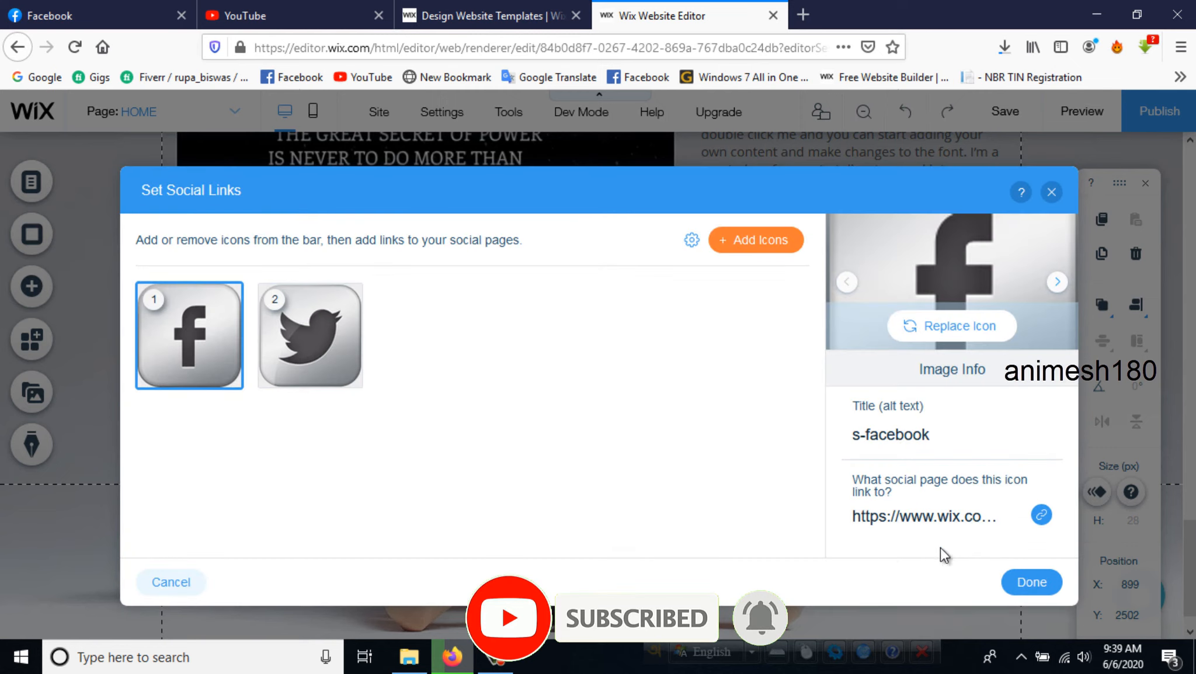
click(1051, 193)
click(762, 439)
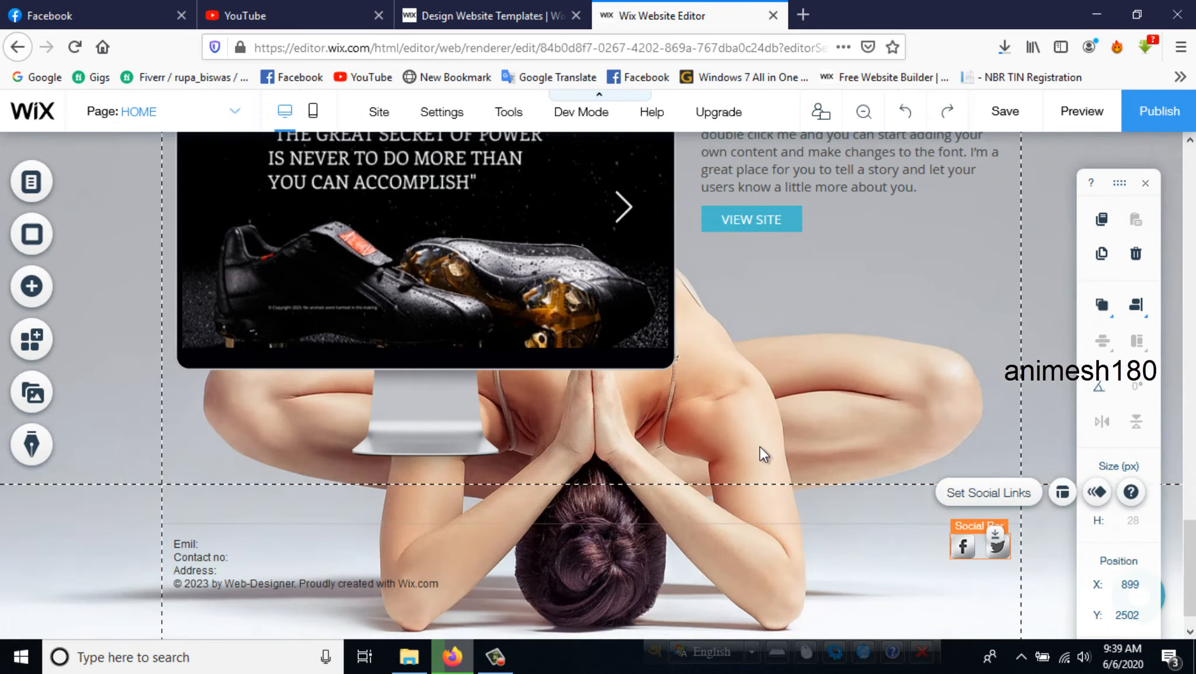
- Look through the media library's upload sources, site files and free Wix videos, and close it
scroll(675, 420, up, 6)
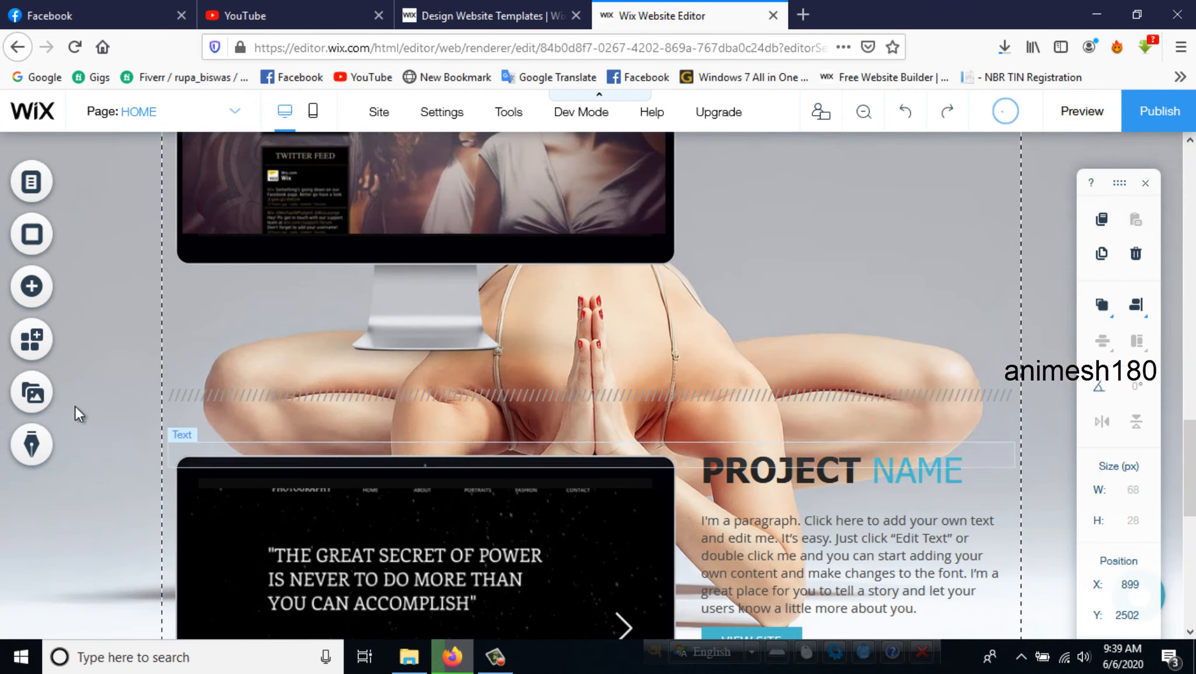
scroll(74, 405, up, 1)
click(29, 401)
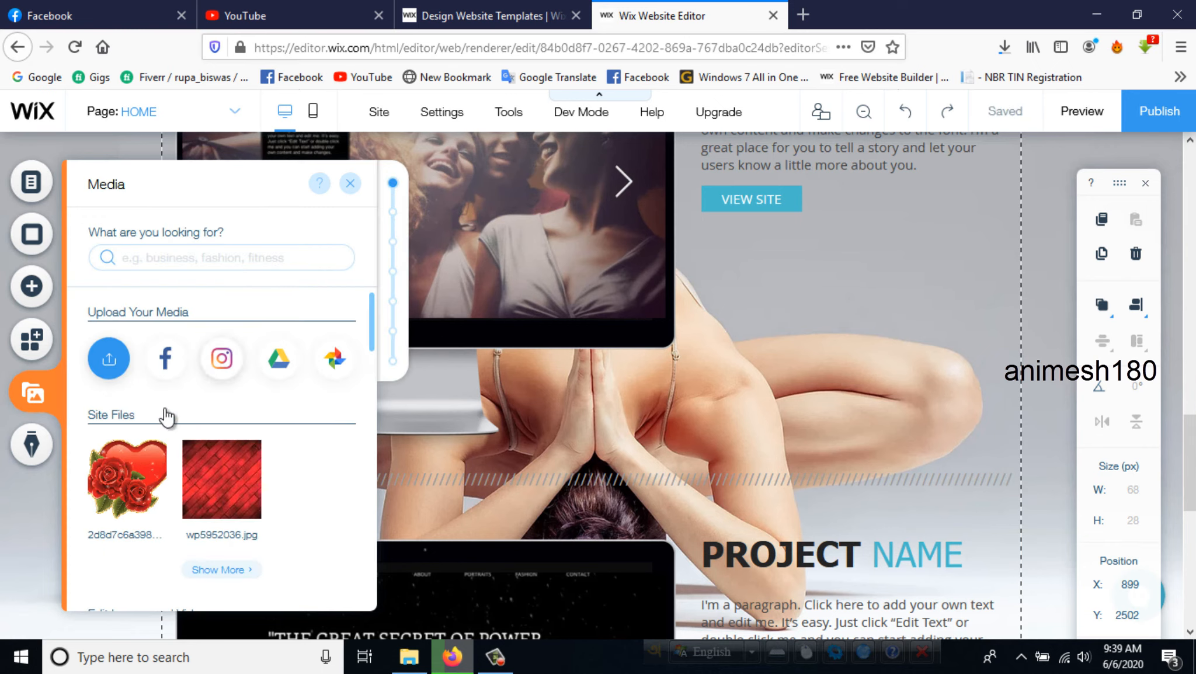
scroll(248, 380, down, 4)
scroll(251, 408, down, 6)
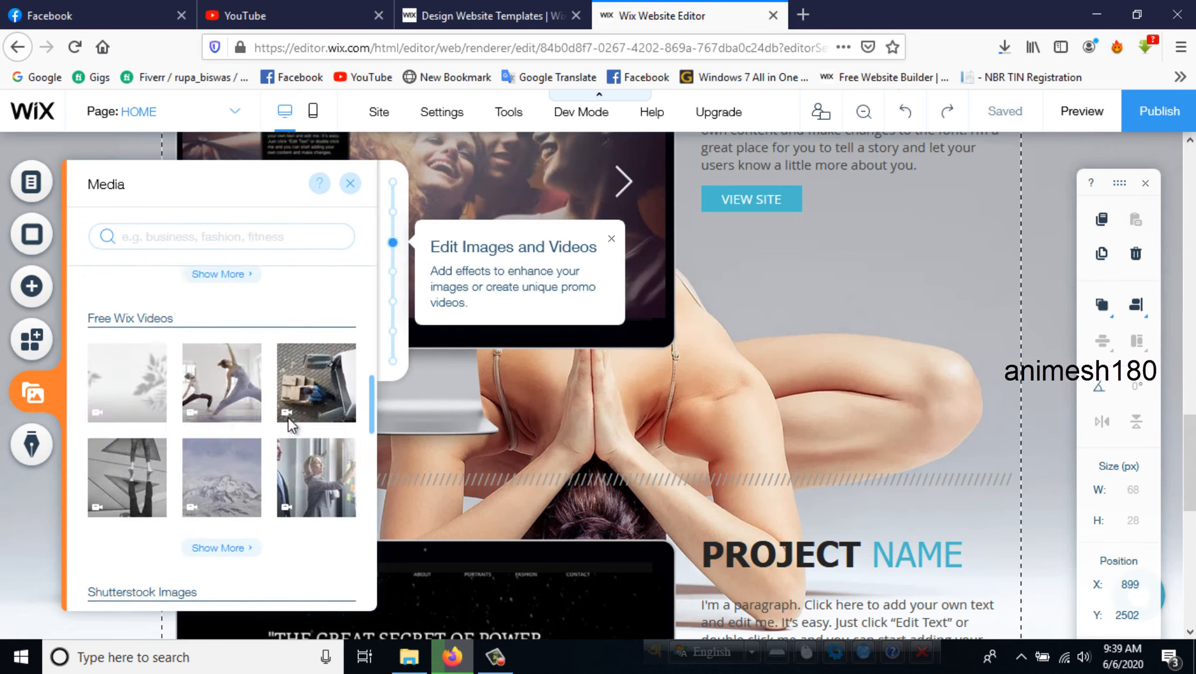
scroll(301, 261, up, 8)
scroll(309, 245, up, 3)
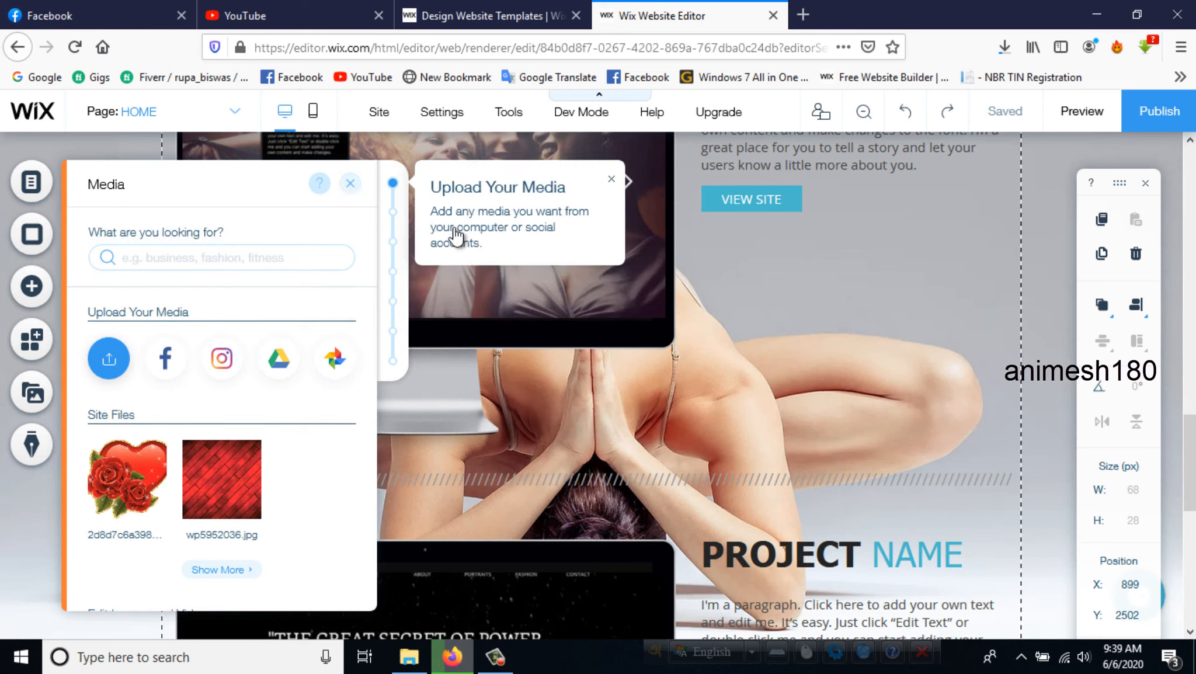
click(350, 183)
- Preview the site, review the home page from the header to the project sections, and reload the page
mouse_move(434, 117)
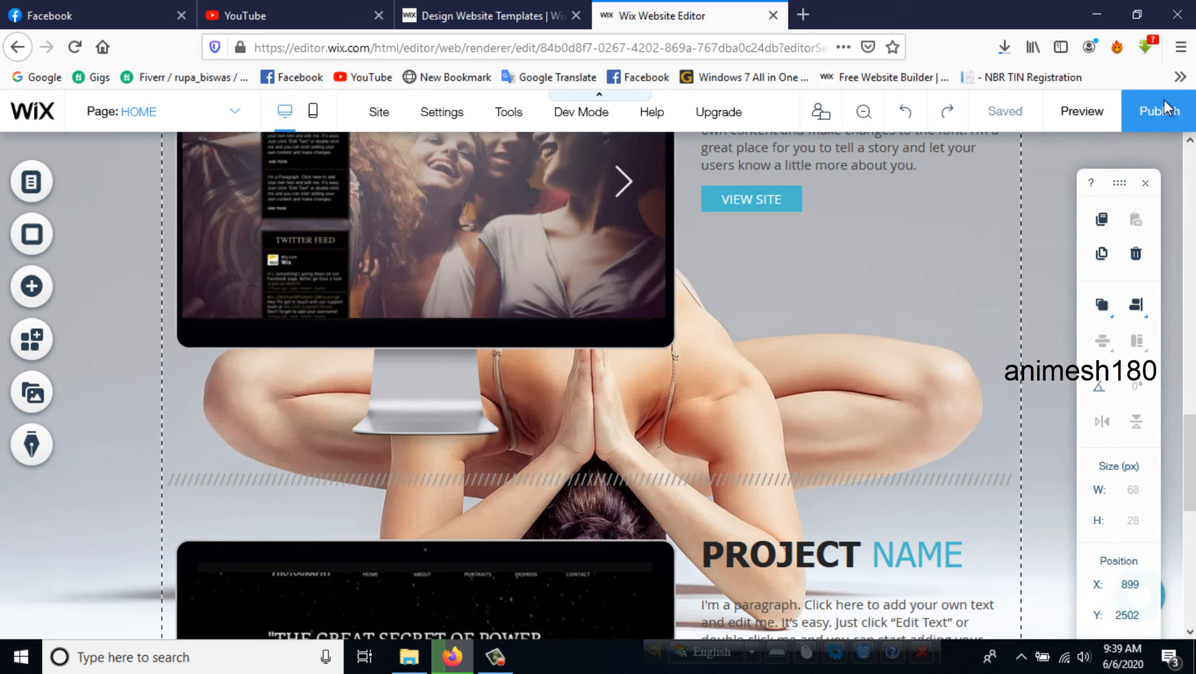
click(1096, 115)
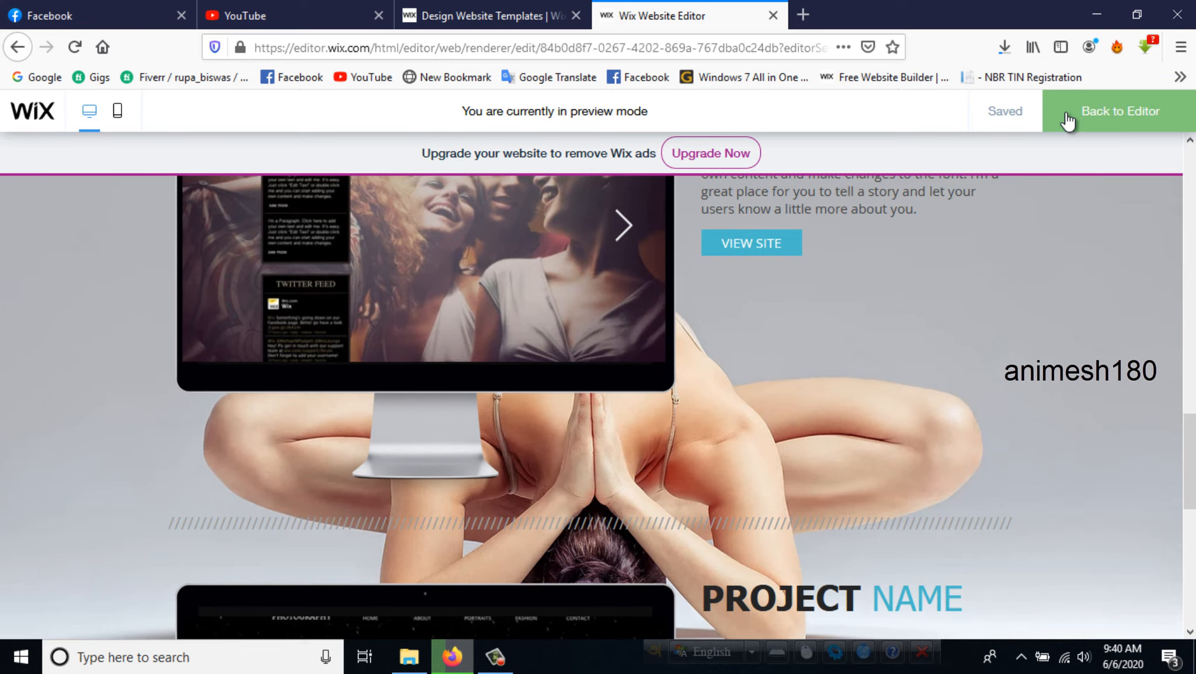
scroll(618, 323, down, 6)
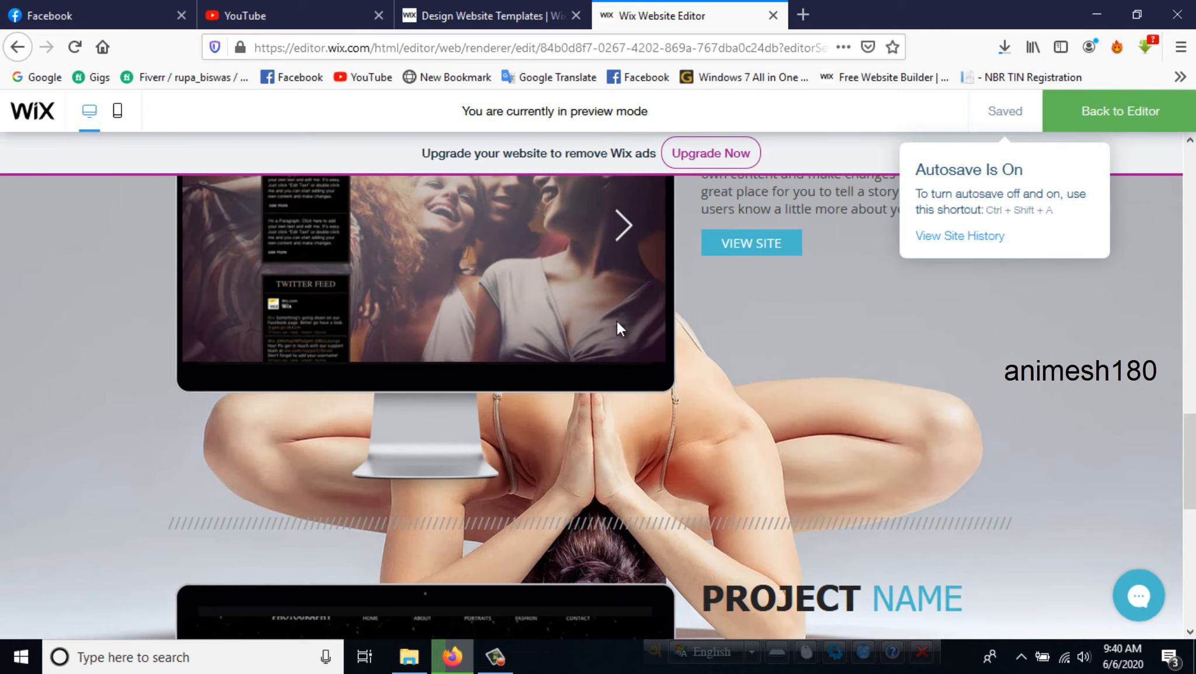
scroll(616, 321, up, 10)
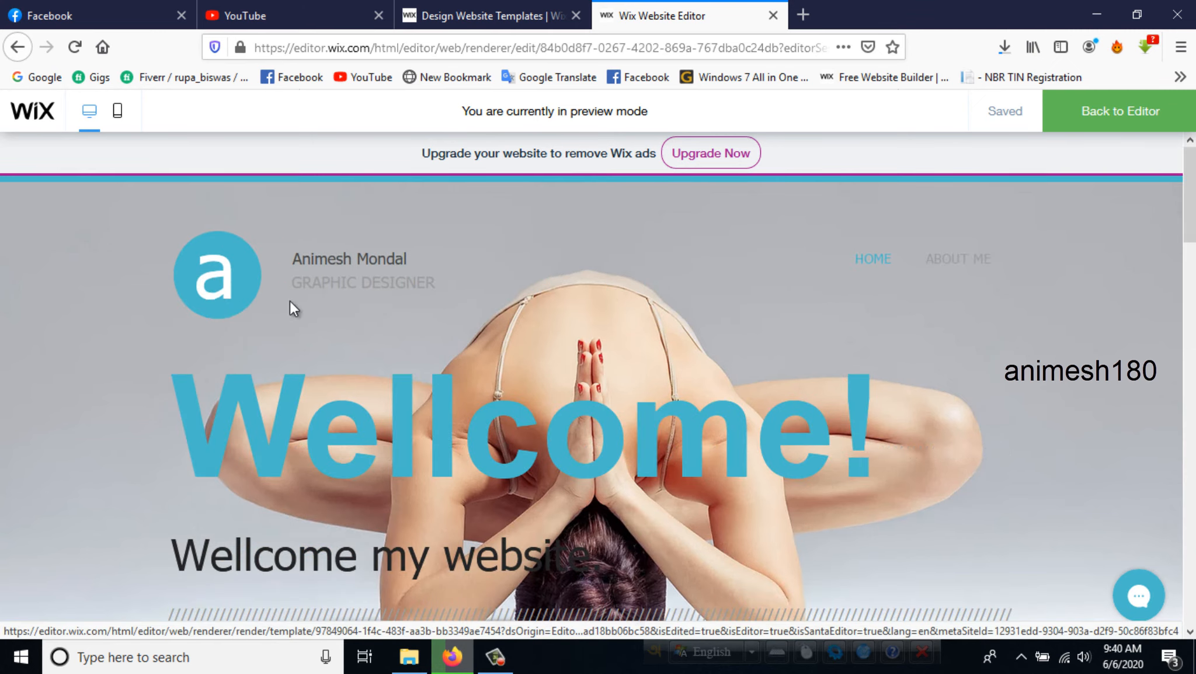
scroll(543, 334, down, 2)
scroll(544, 333, up, 3)
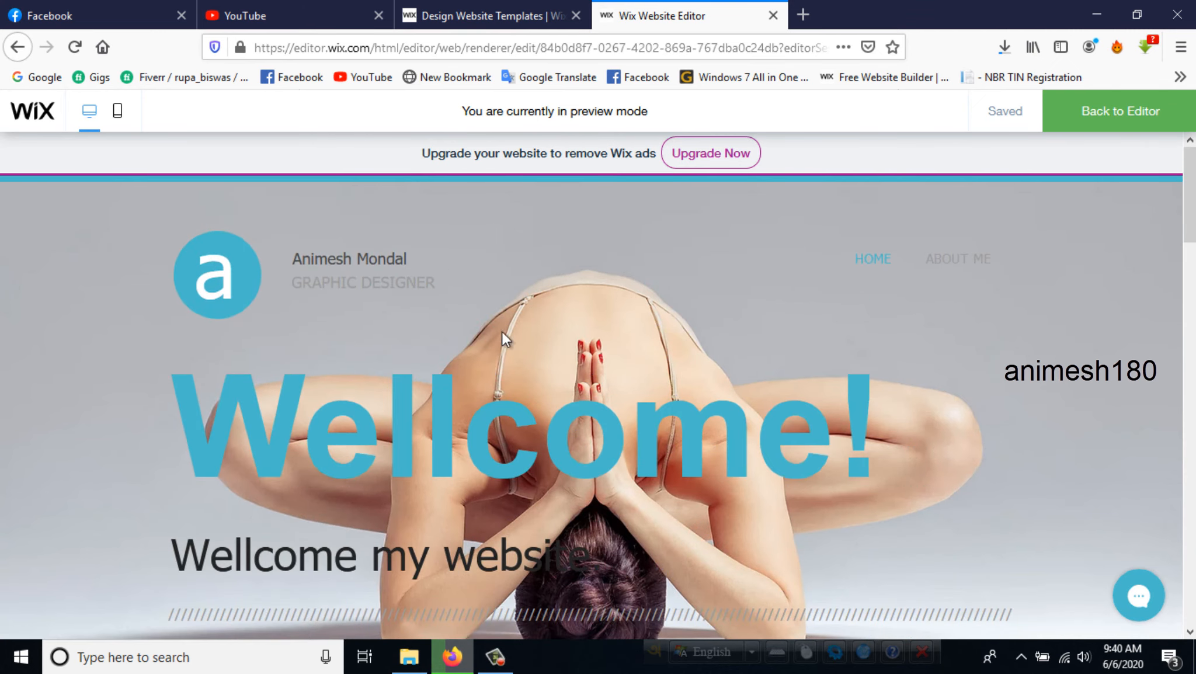
scroll(501, 330, down, 3)
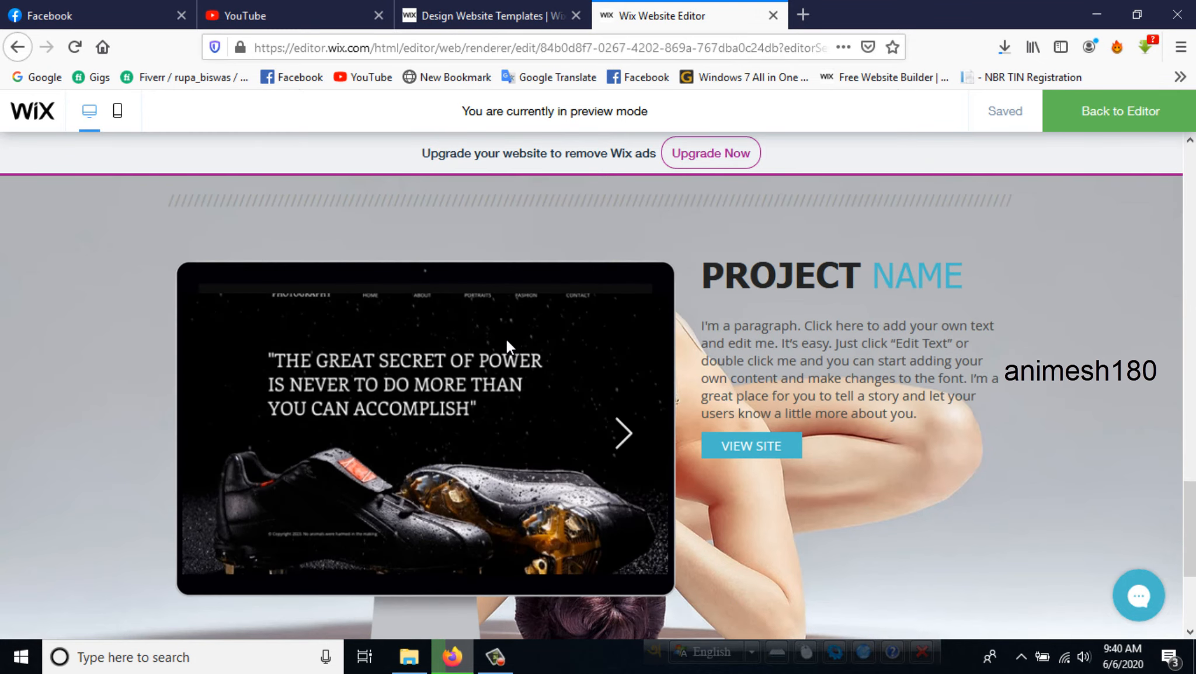
scroll(581, 345, up, 3)
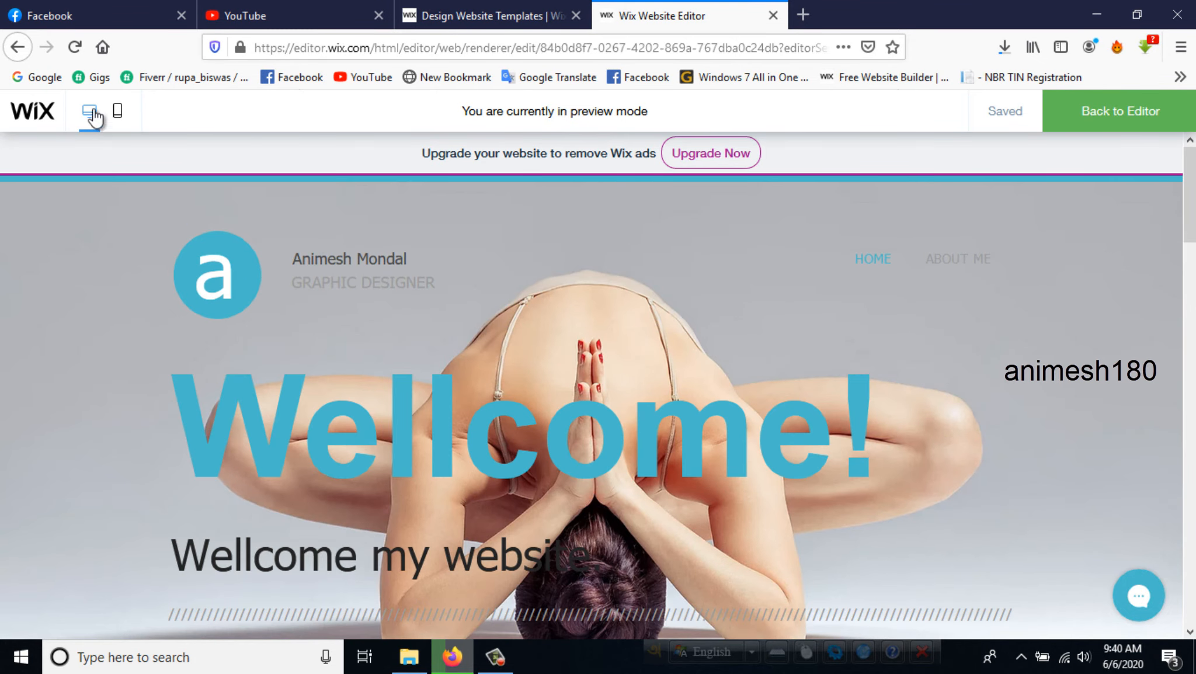
click(74, 47)
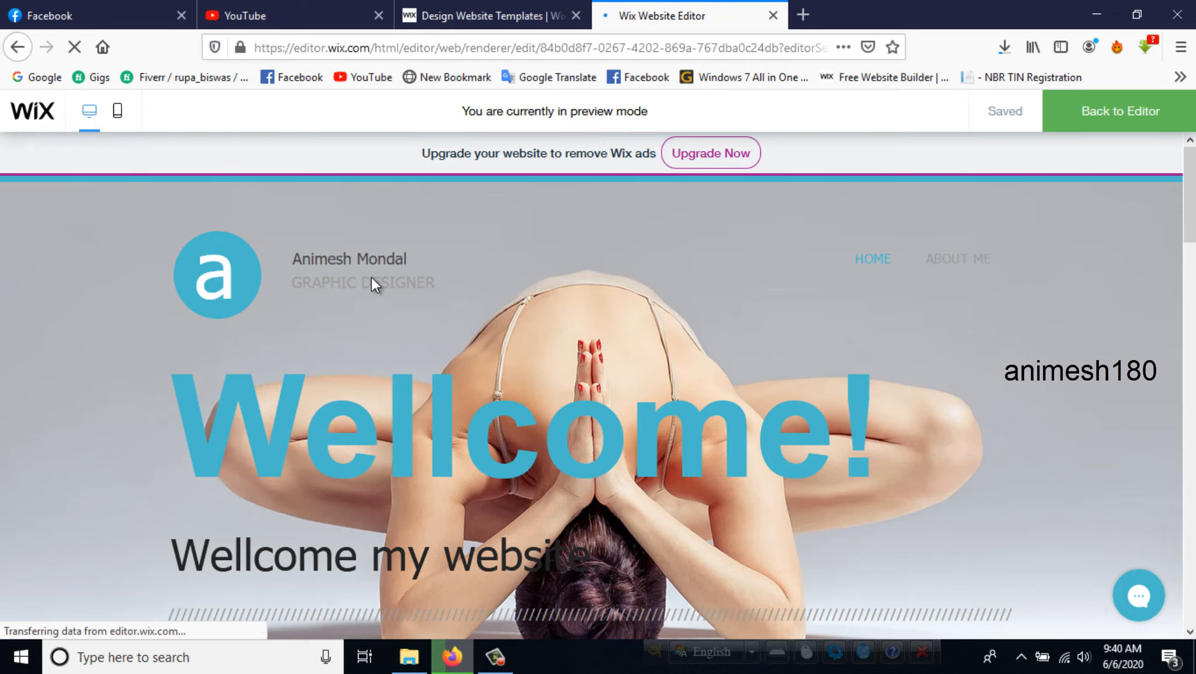